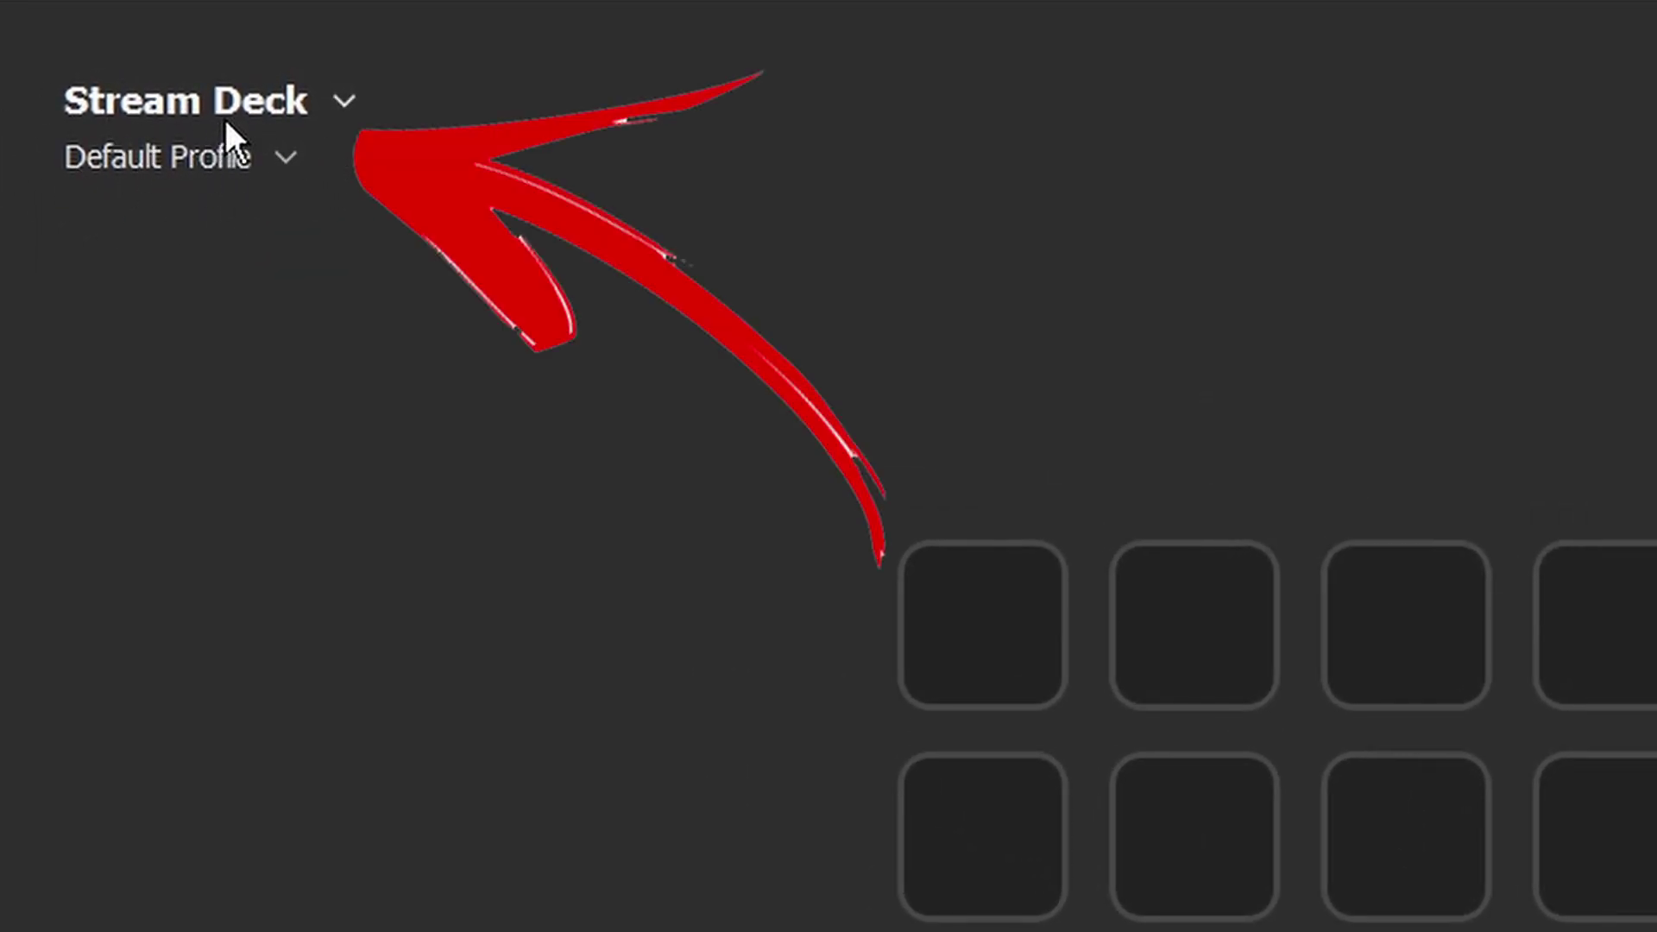
# View the instructions for adding a mobile device, and return to the key layout without pairing one.
pyautogui.click(343, 102)
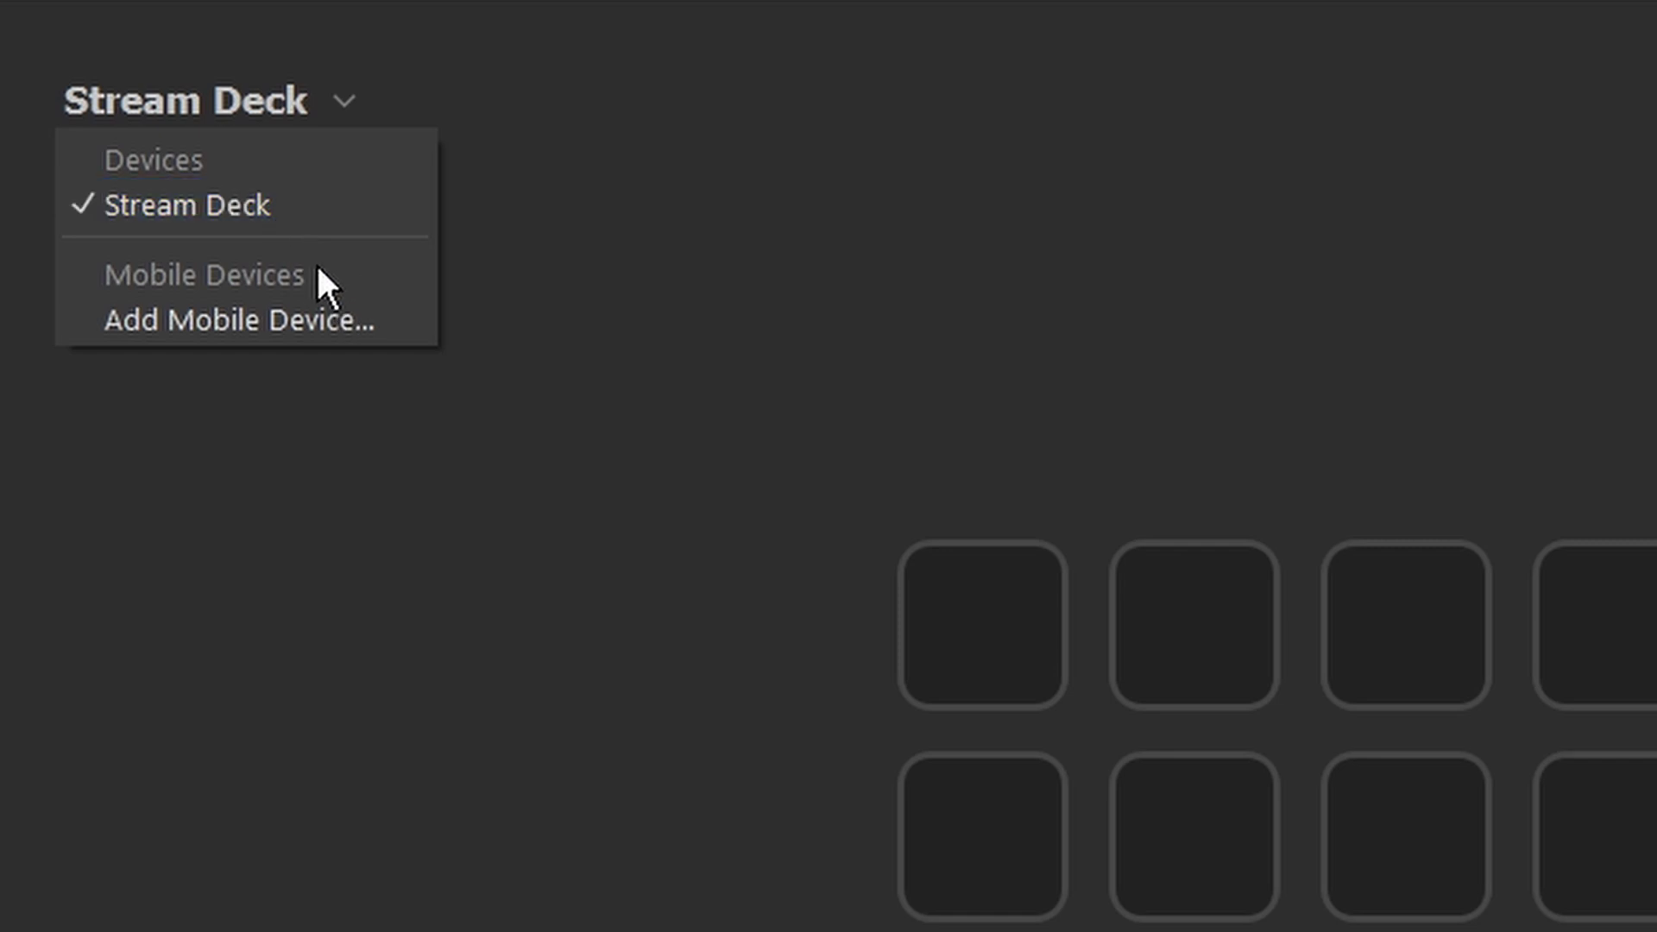
pyautogui.click(320, 322)
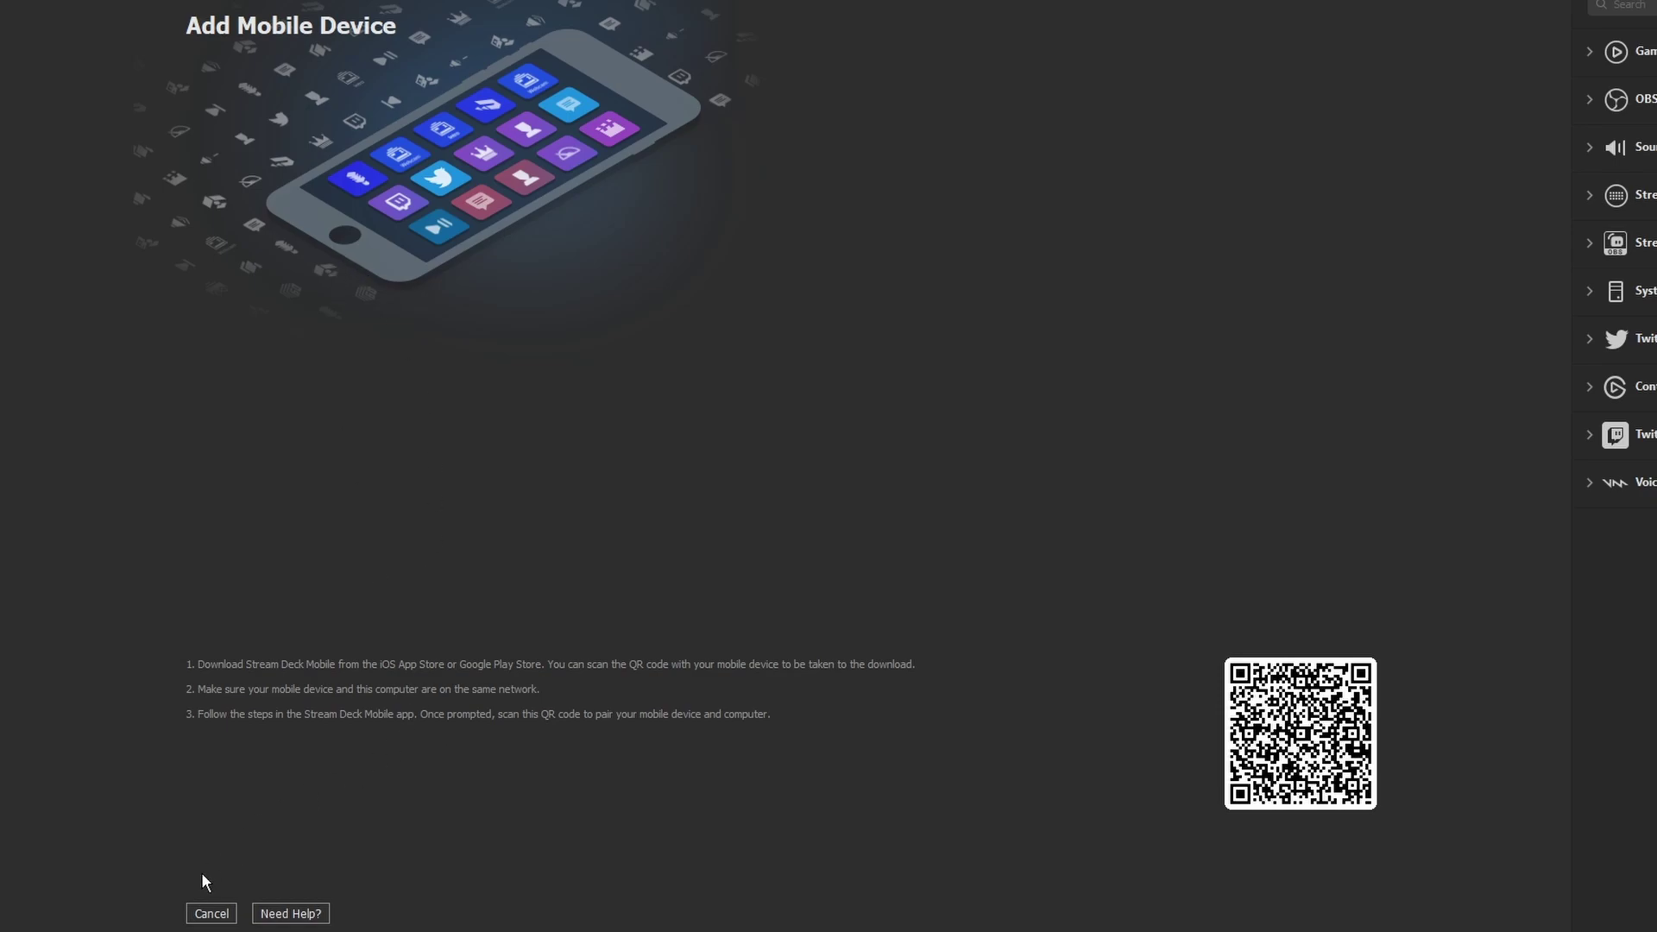
pyautogui.click(211, 914)
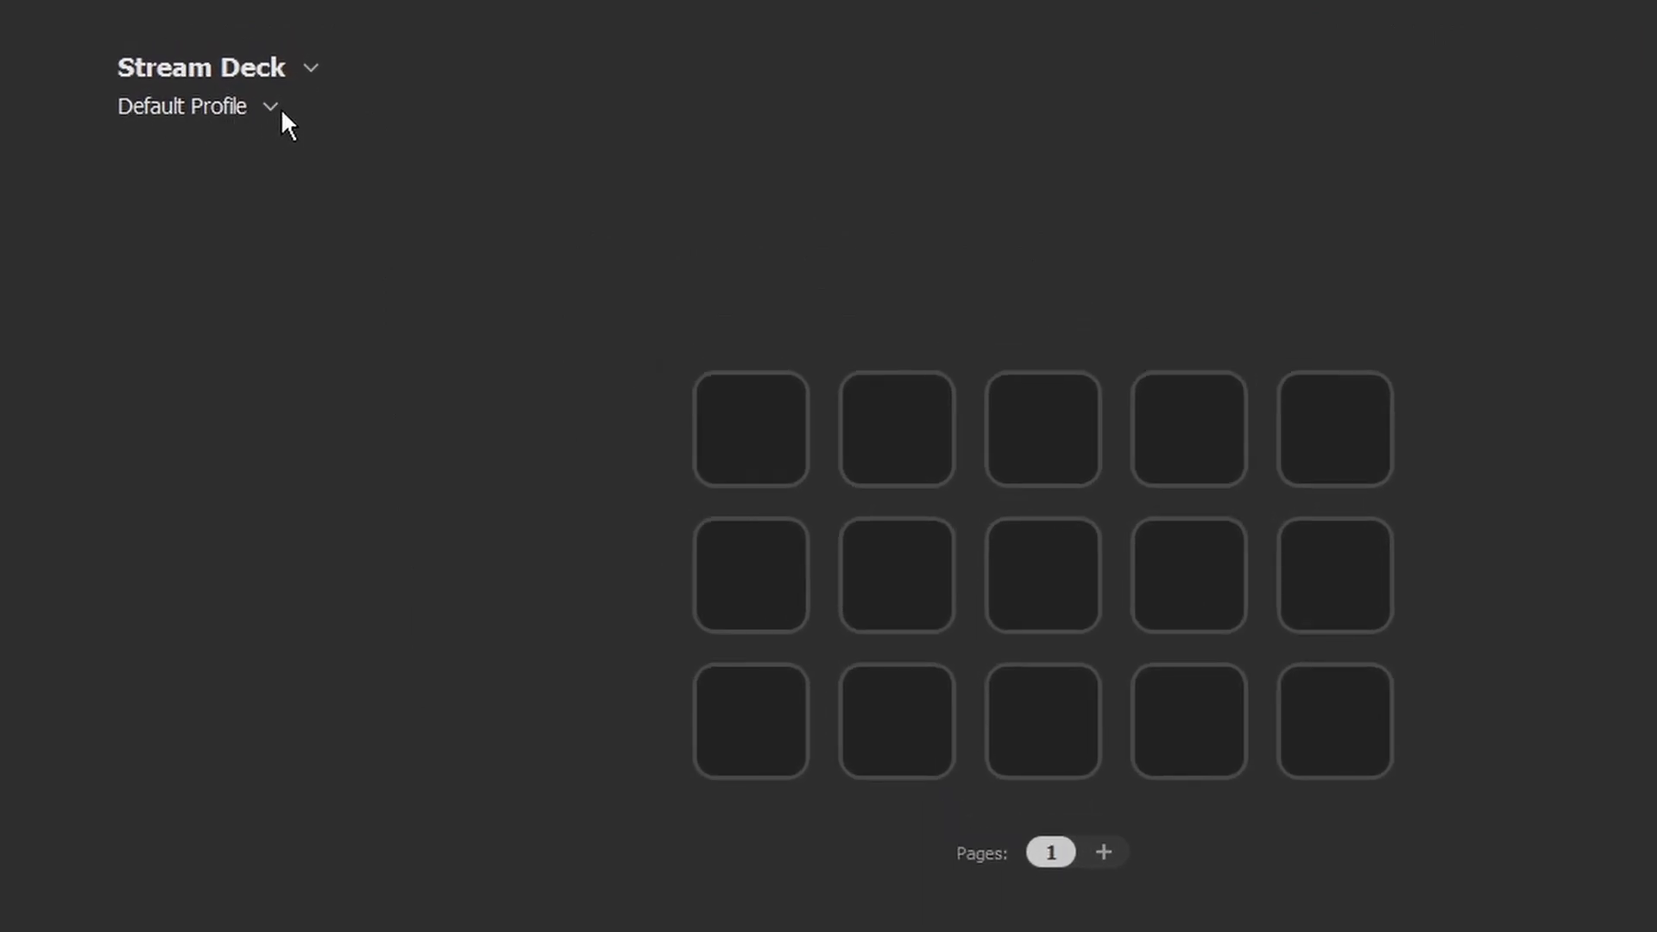
# Create a new profile for the Stream Deck.
pyautogui.click(271, 106)
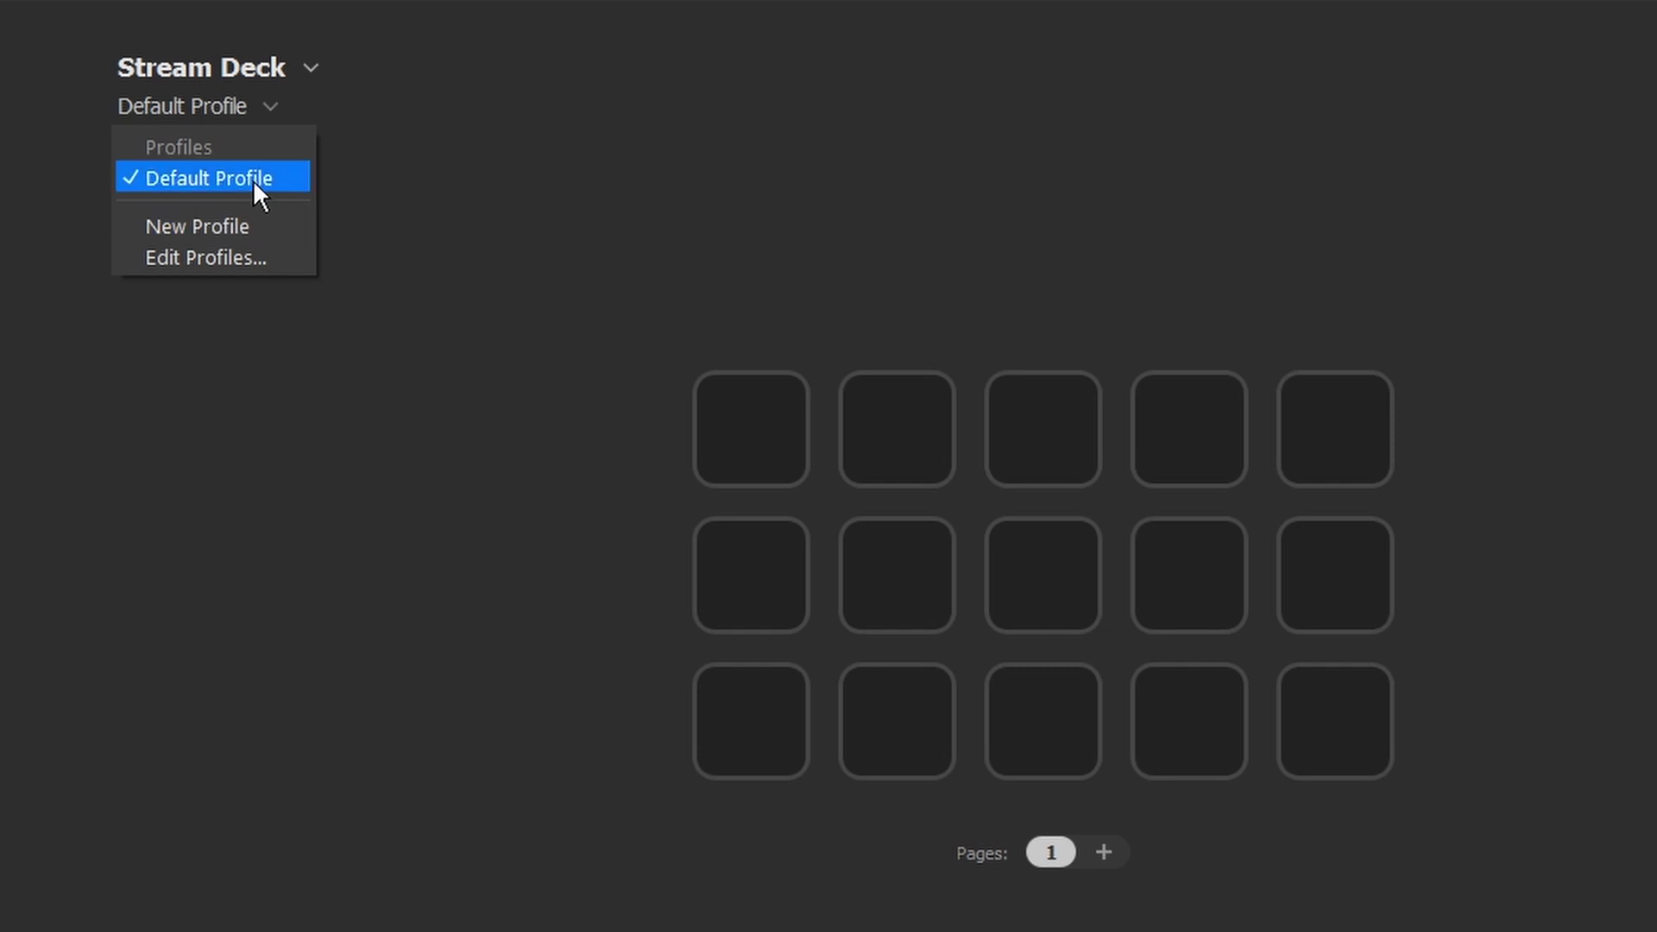
pyautogui.click(261, 228)
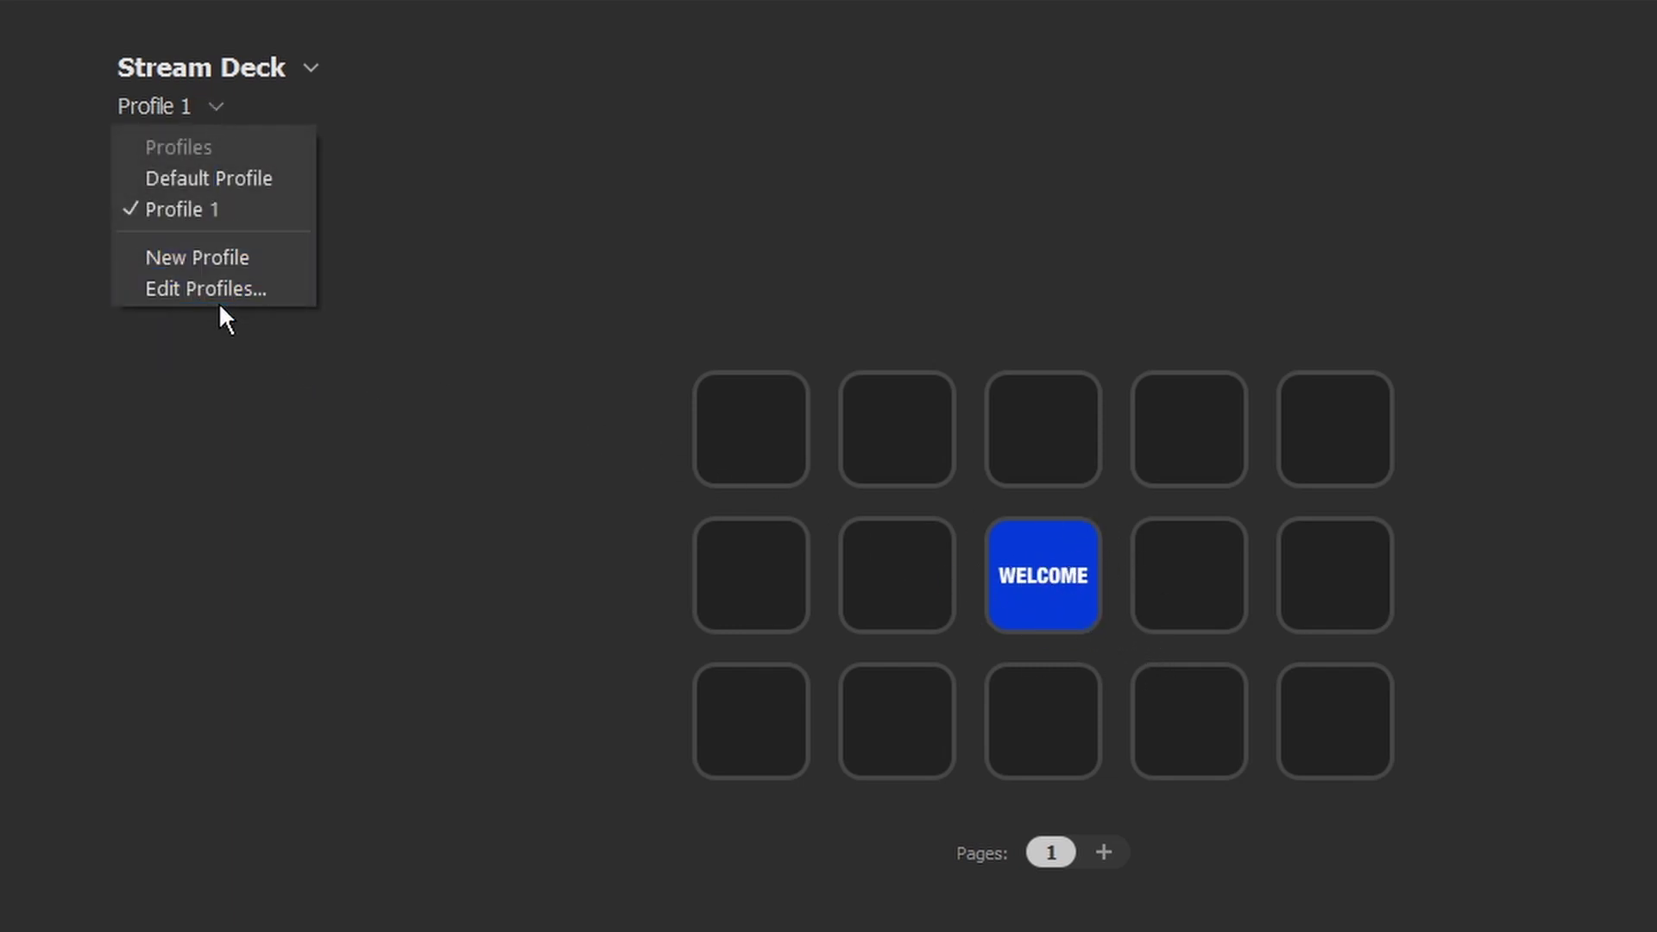
# Examine the profile preferences for Default Profile and Profile 1, including the management options available for Profile 1.
pyautogui.click(228, 290)
pyautogui.click(696, 338)
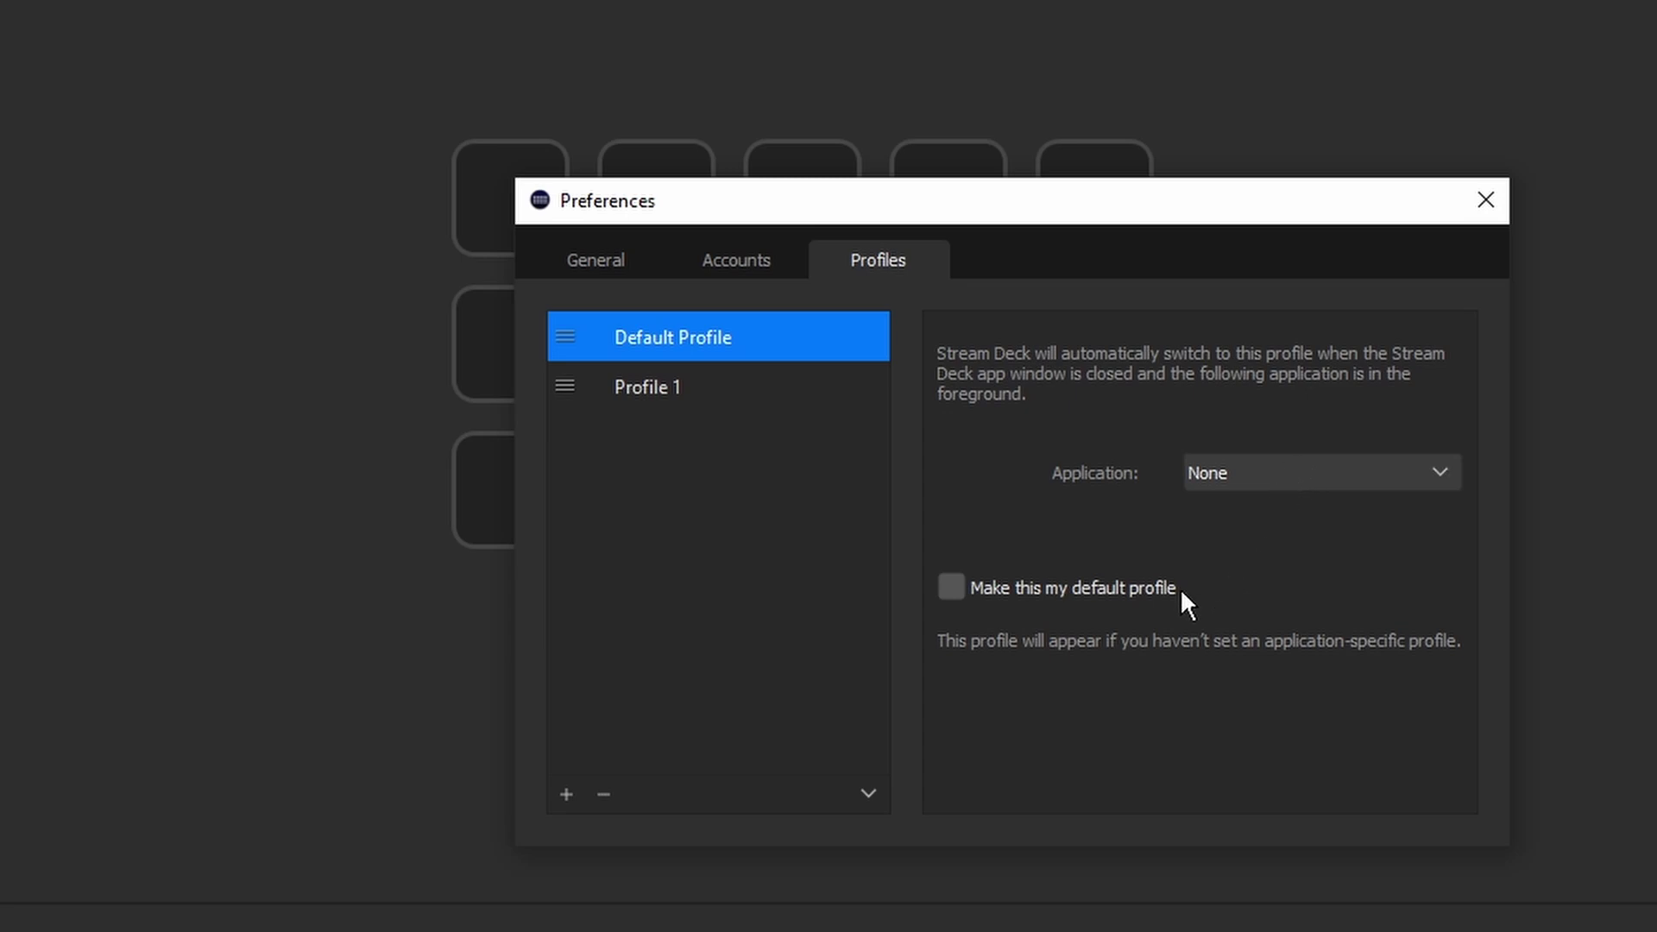
pyautogui.click(731, 397)
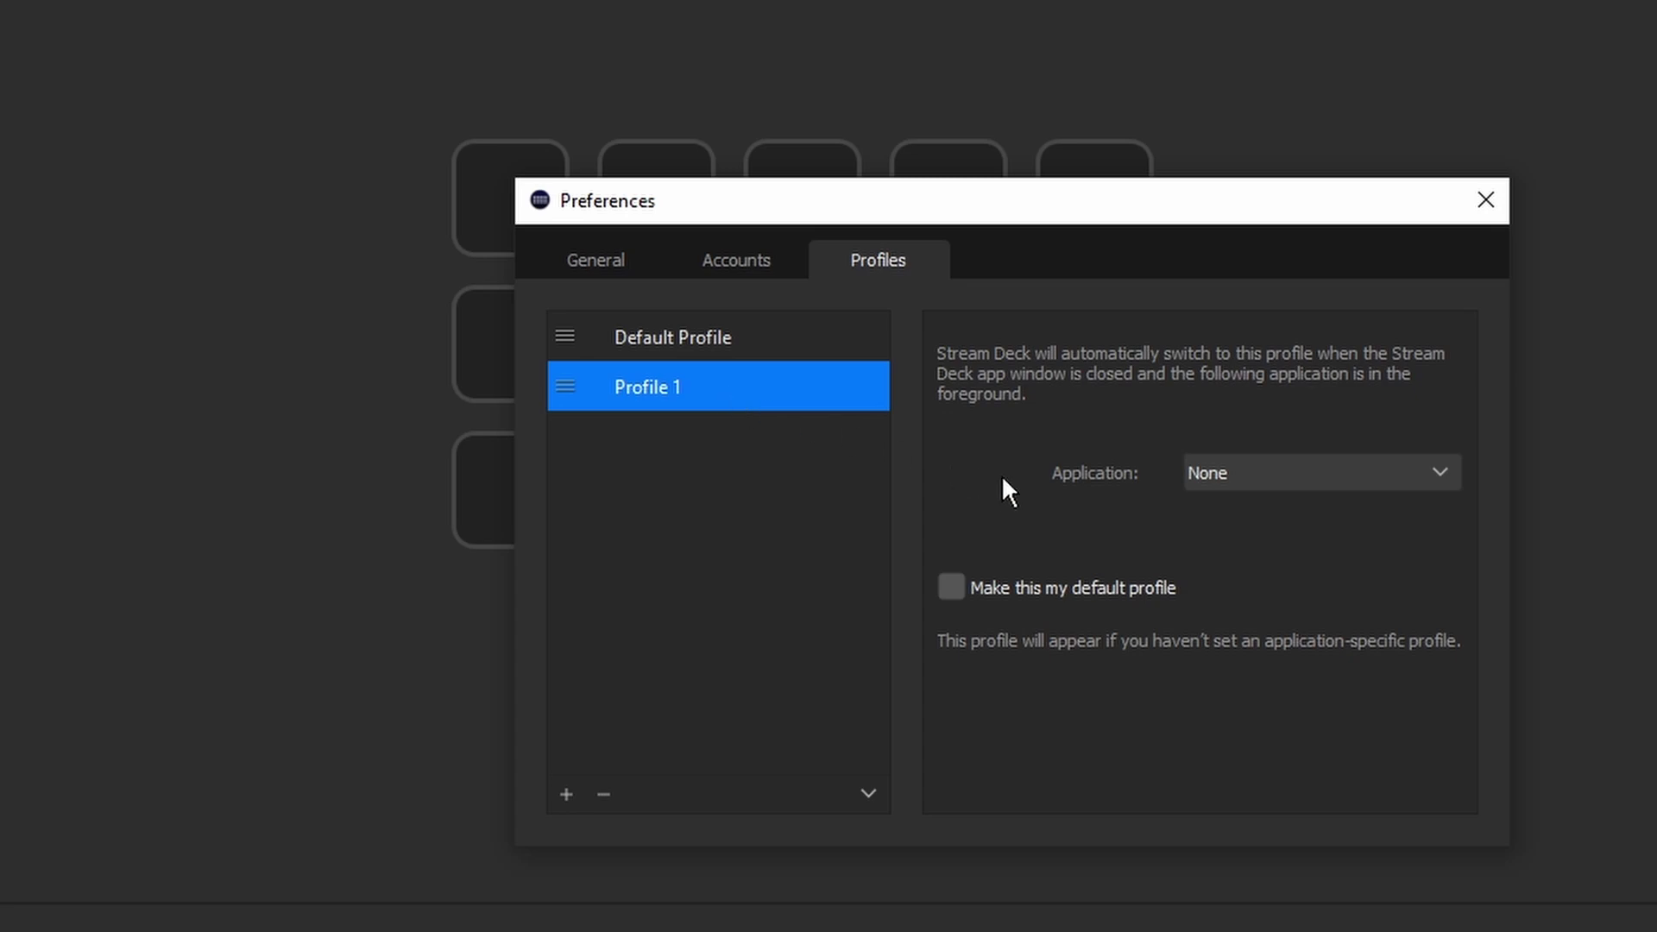
pyautogui.rightClick(669, 393)
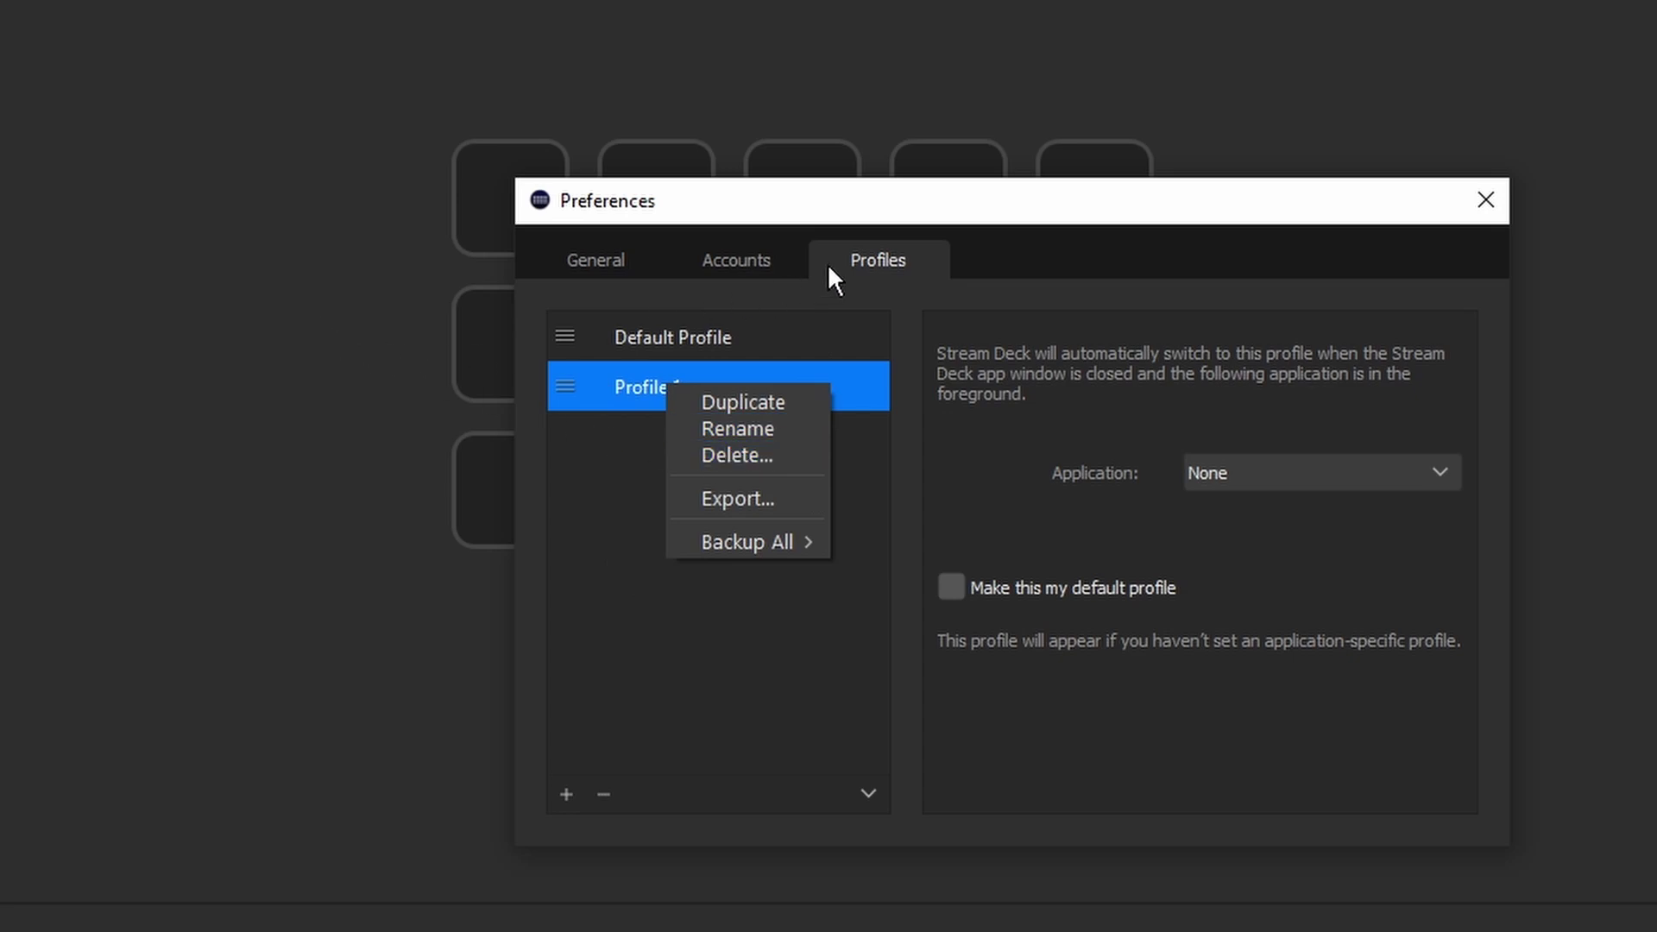
pyautogui.click(624, 692)
# Review the general preferences and the account preferences, including the choices for adding an account.
pyautogui.click(602, 259)
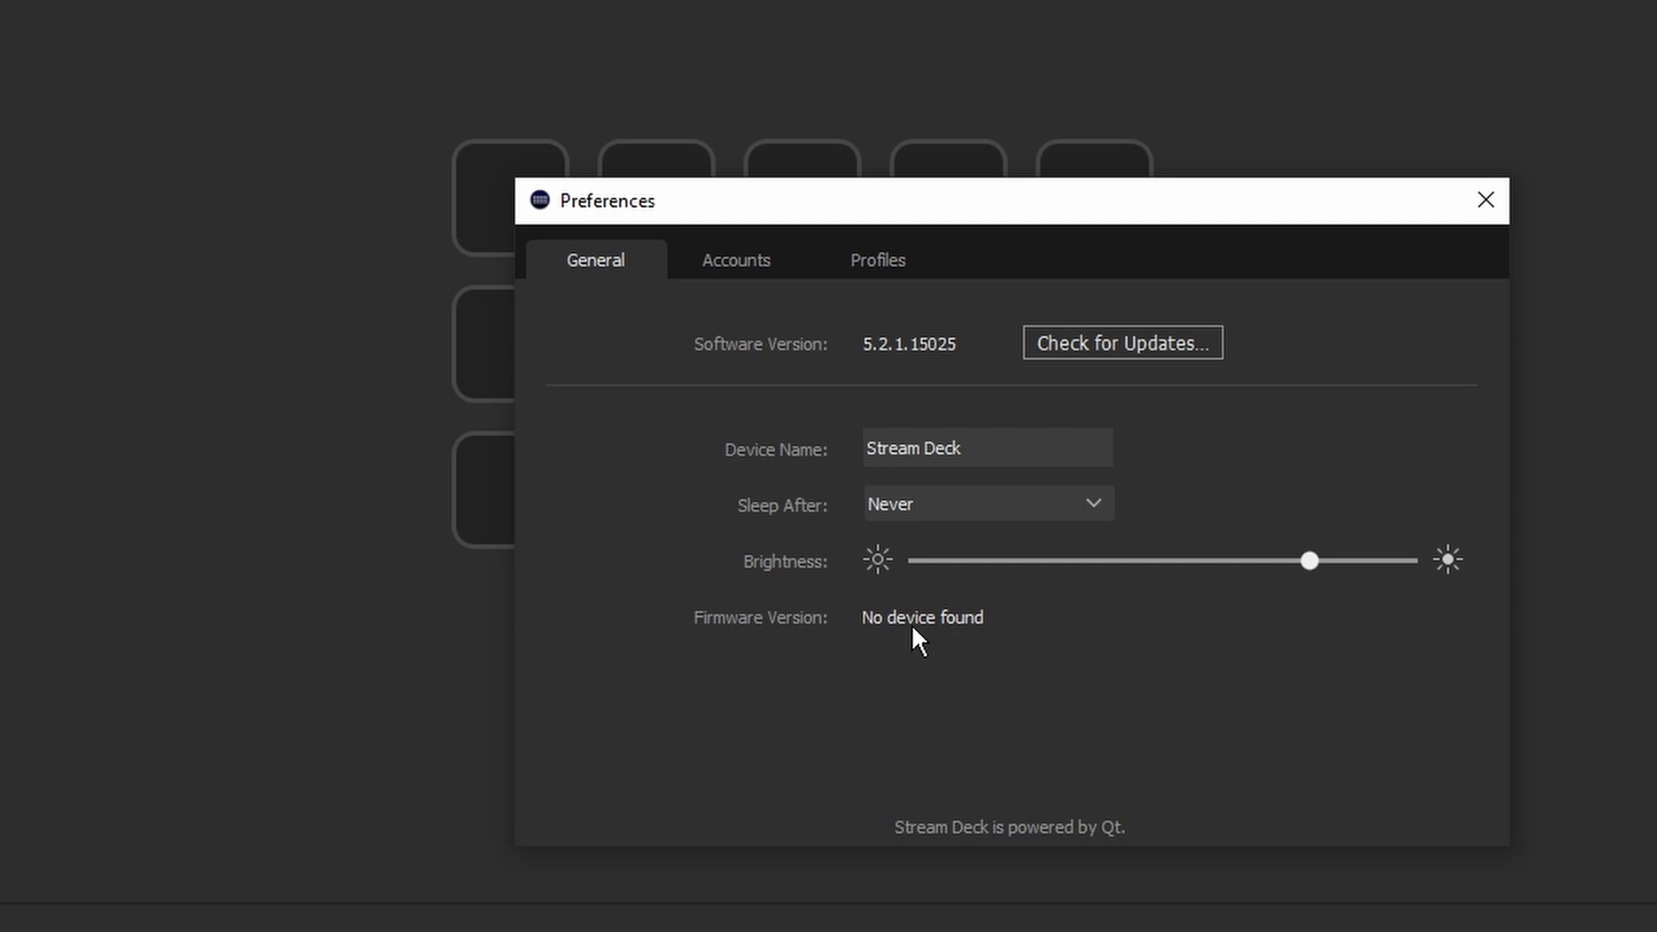
pyautogui.click(741, 277)
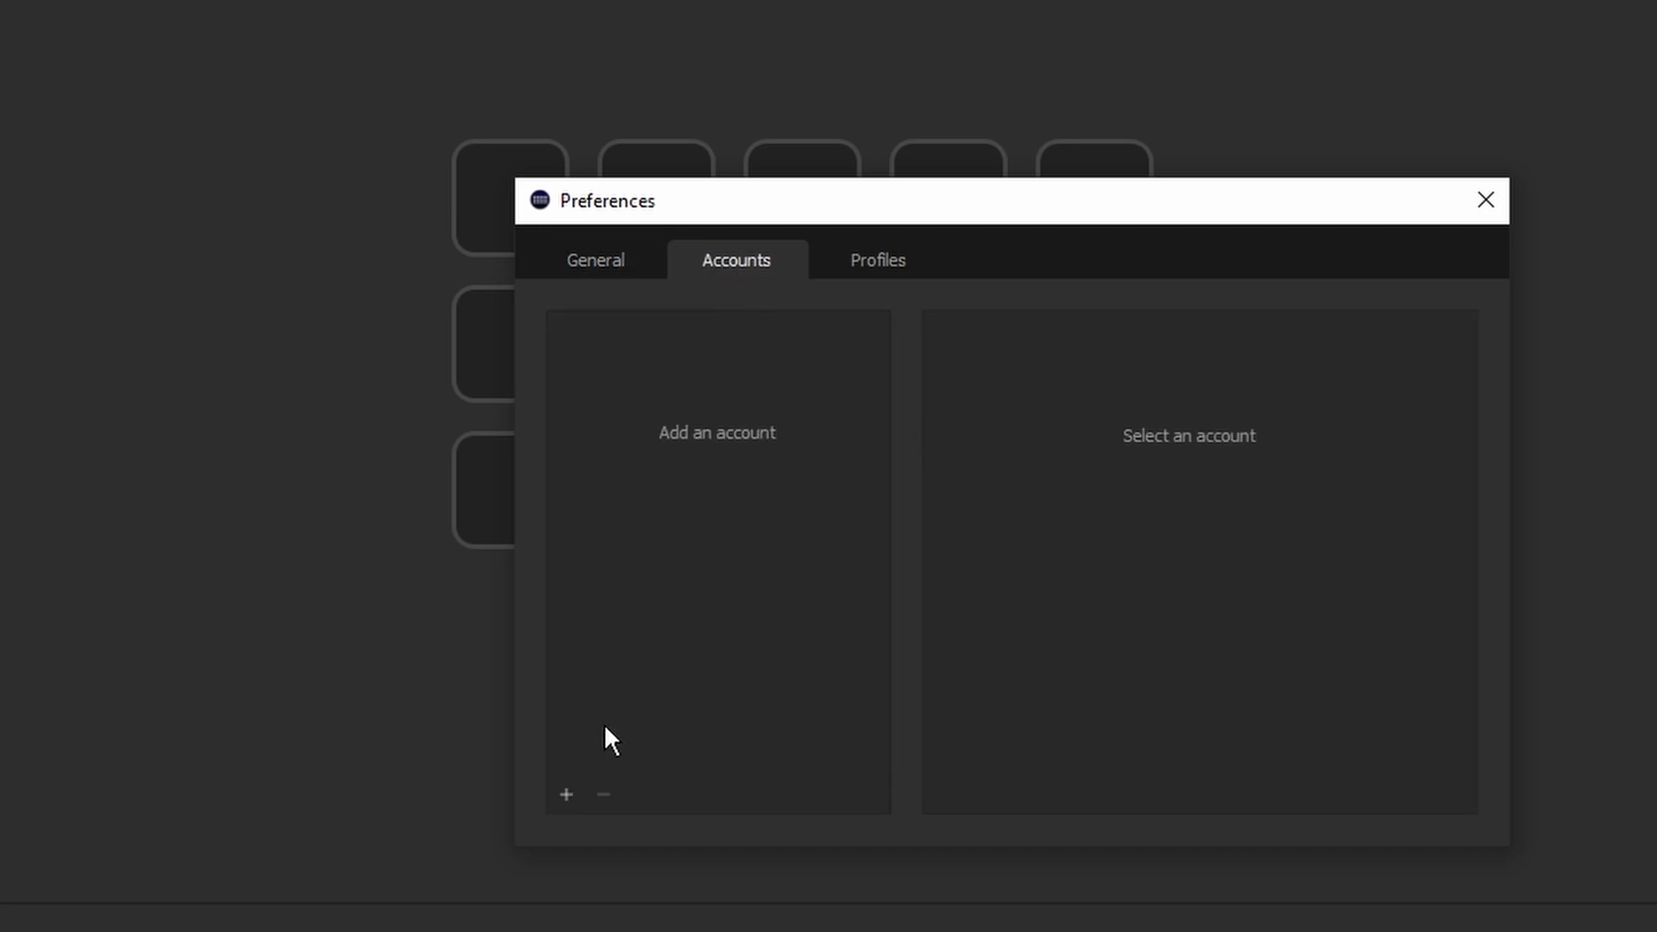
pyautogui.click(566, 792)
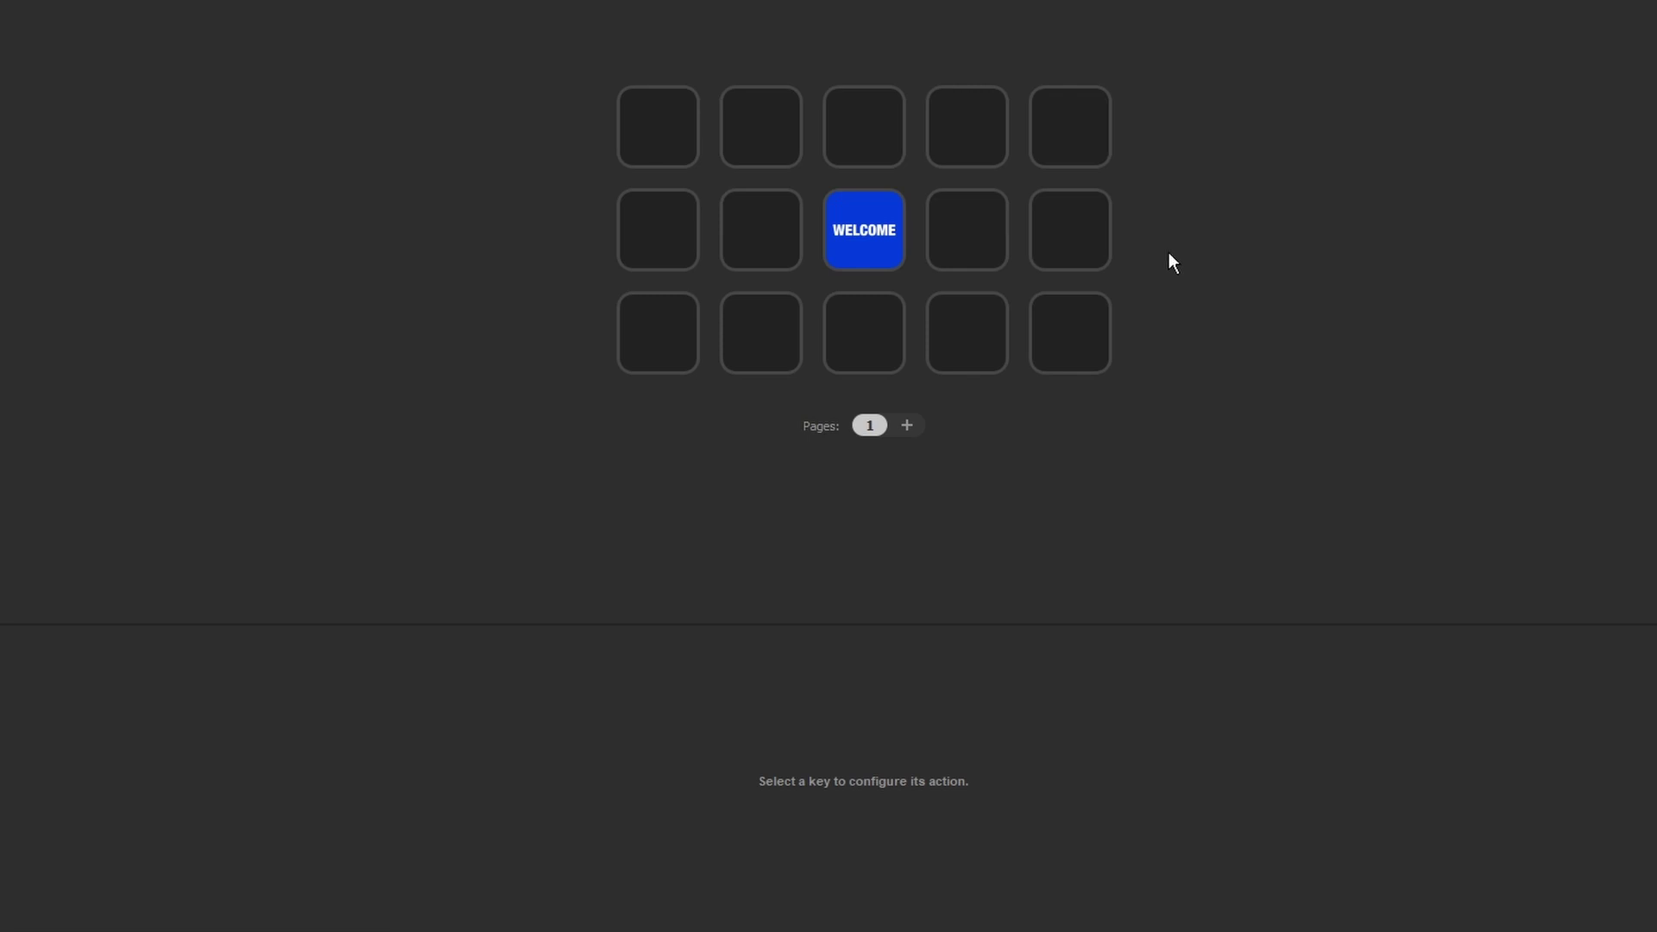
# Create a folder on the first key of the top row and title it "stream".
pyautogui.click(667, 141)
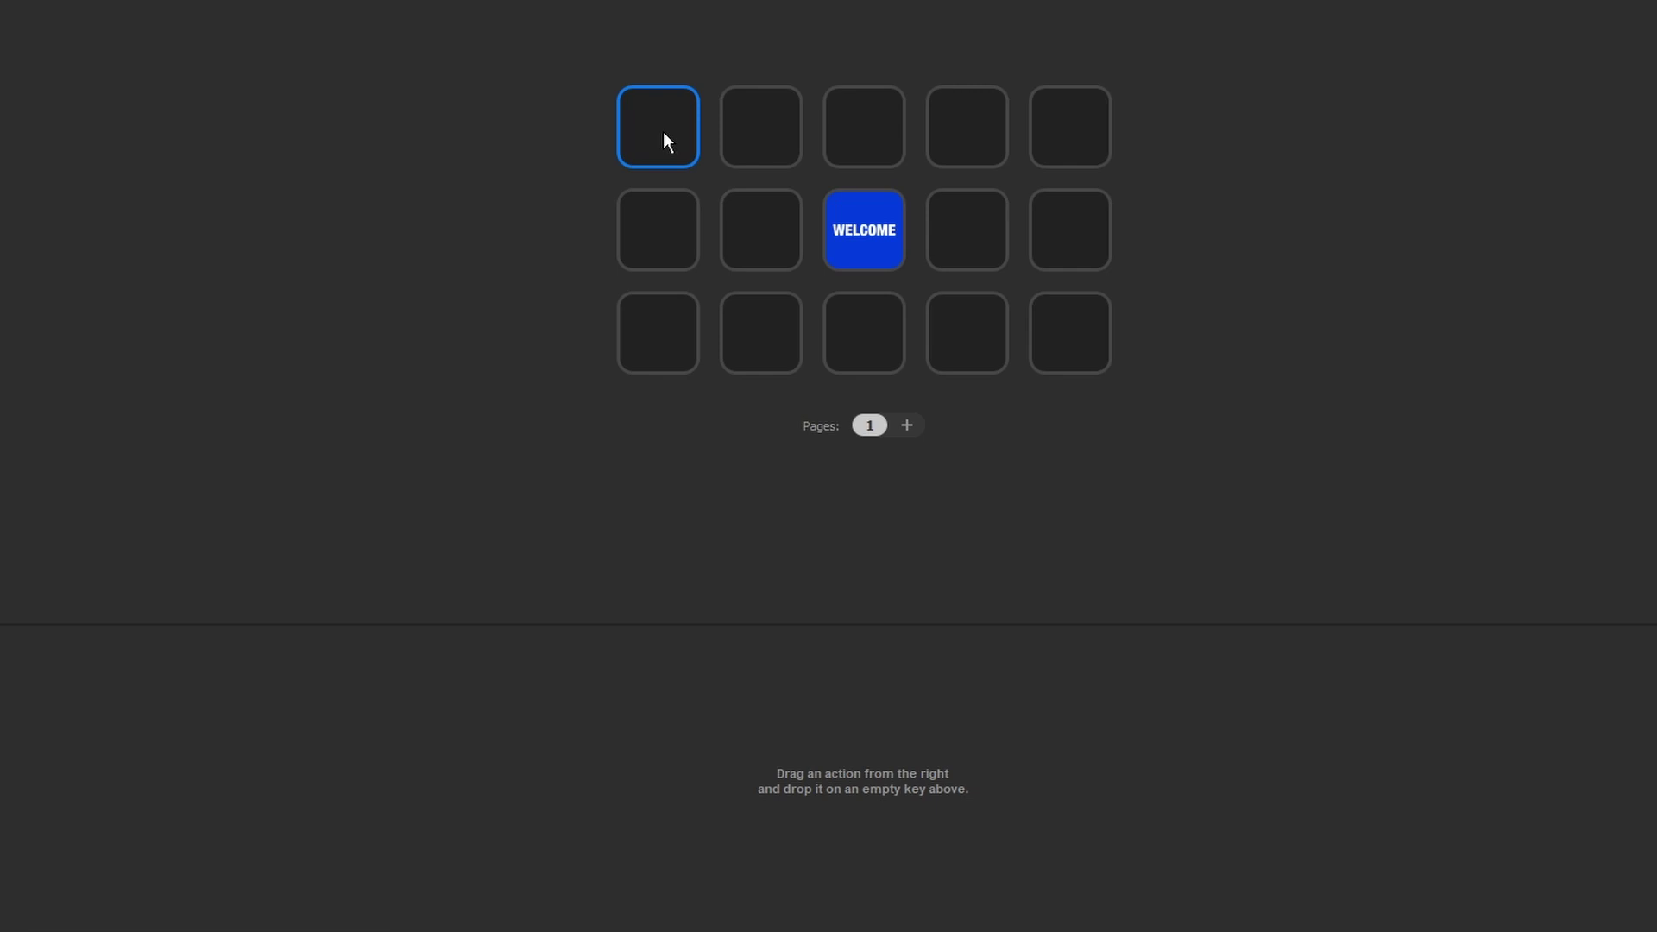
pyautogui.rightClick(663, 132)
pyautogui.click(703, 148)
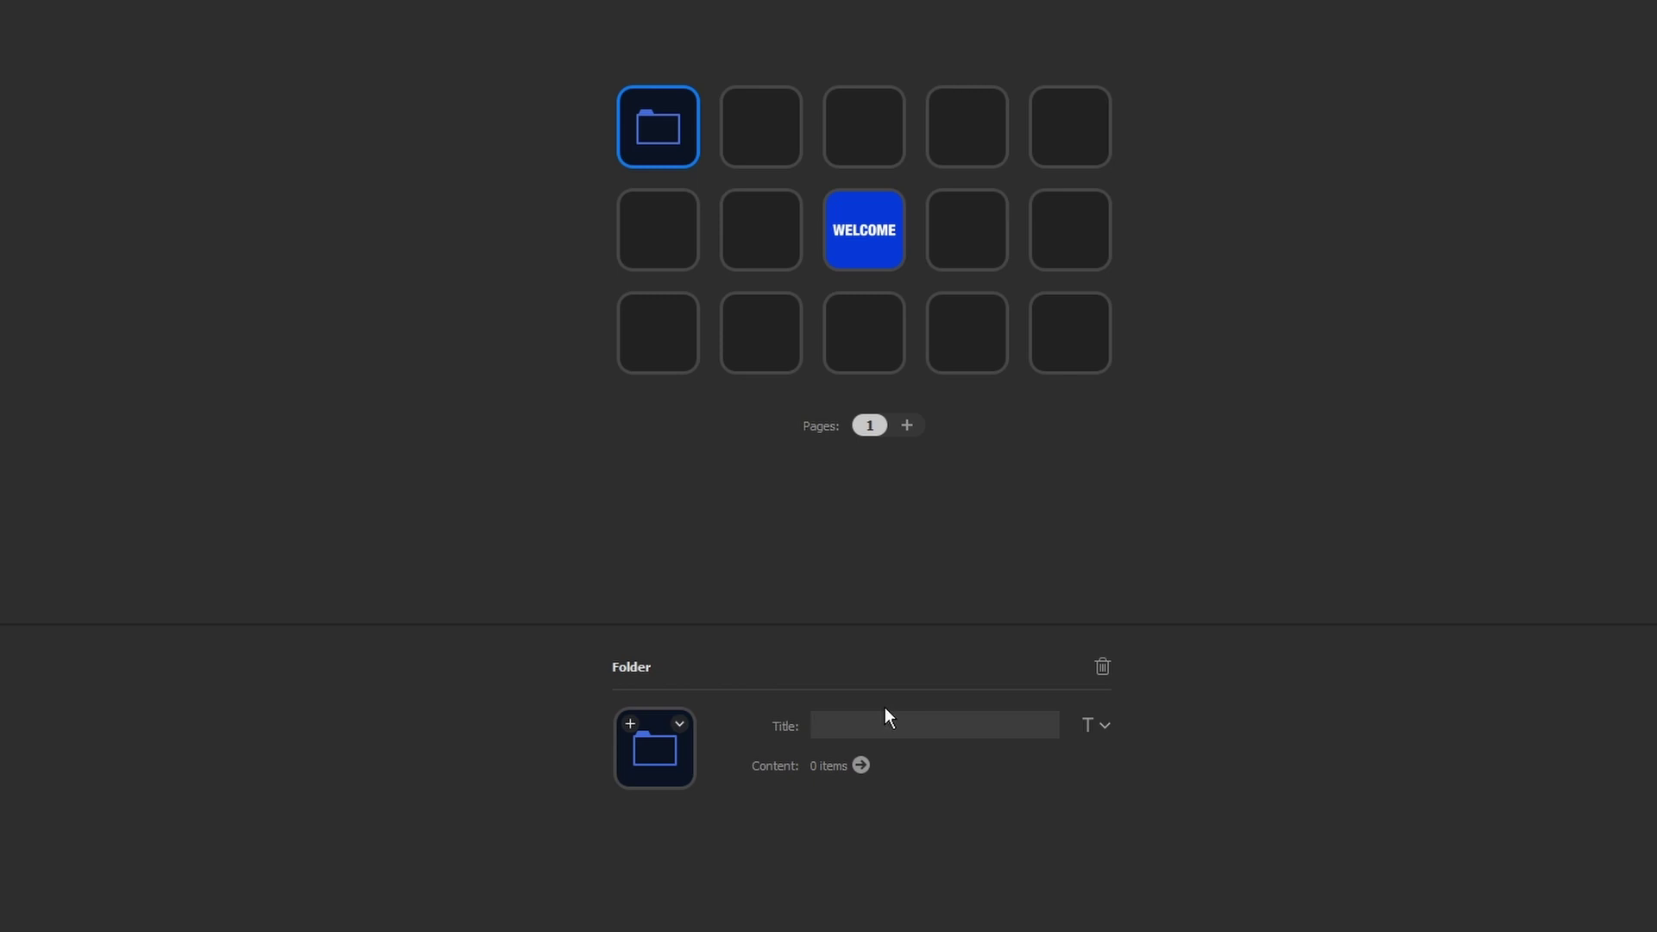
pyautogui.write('stream')
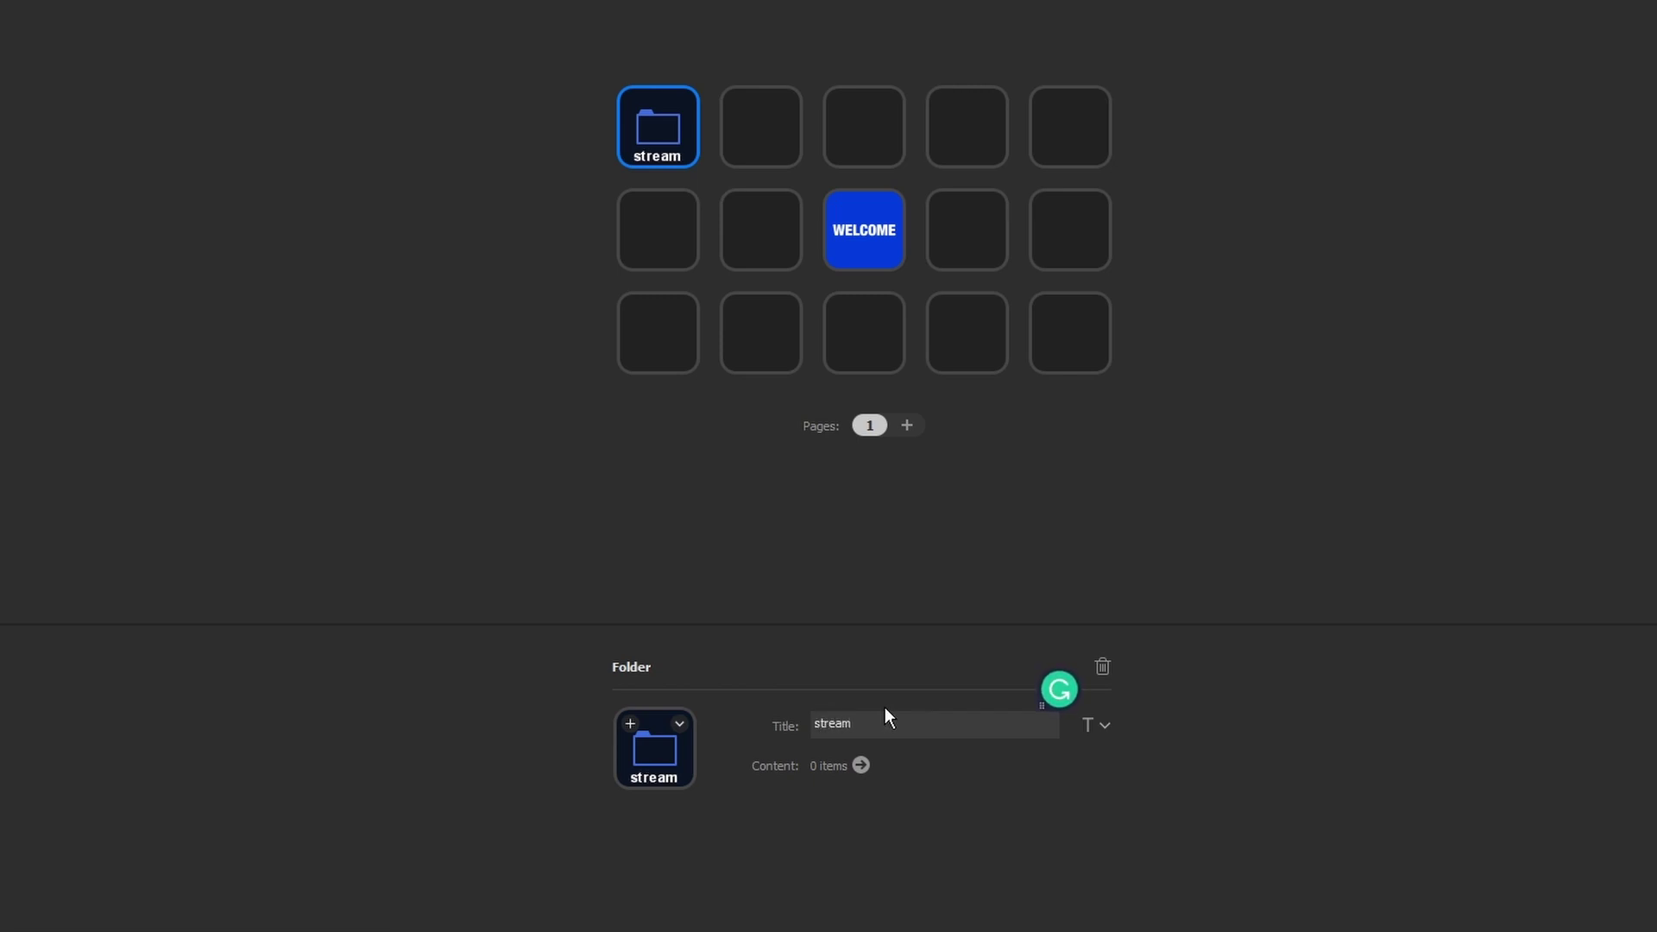
# Inside the stream folder, try a nested folder on the key beside Back, delete it and return to the profile's main page.
pyautogui.doubleClick(660, 136)
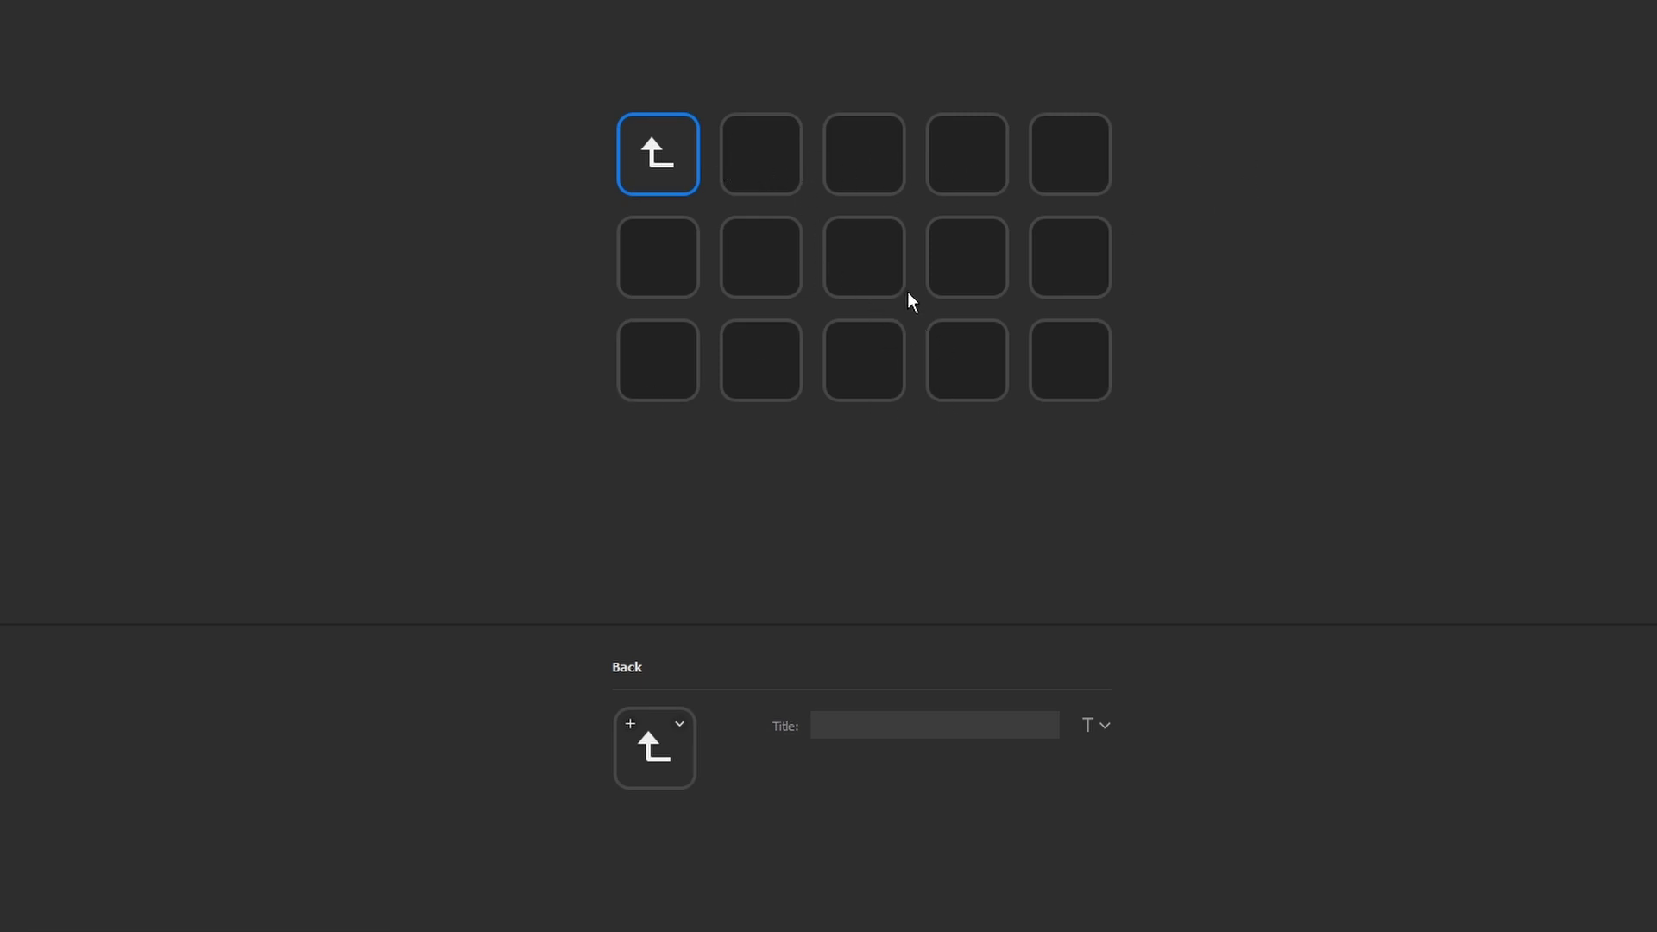
pyautogui.rightClick(758, 161)
pyautogui.click(791, 164)
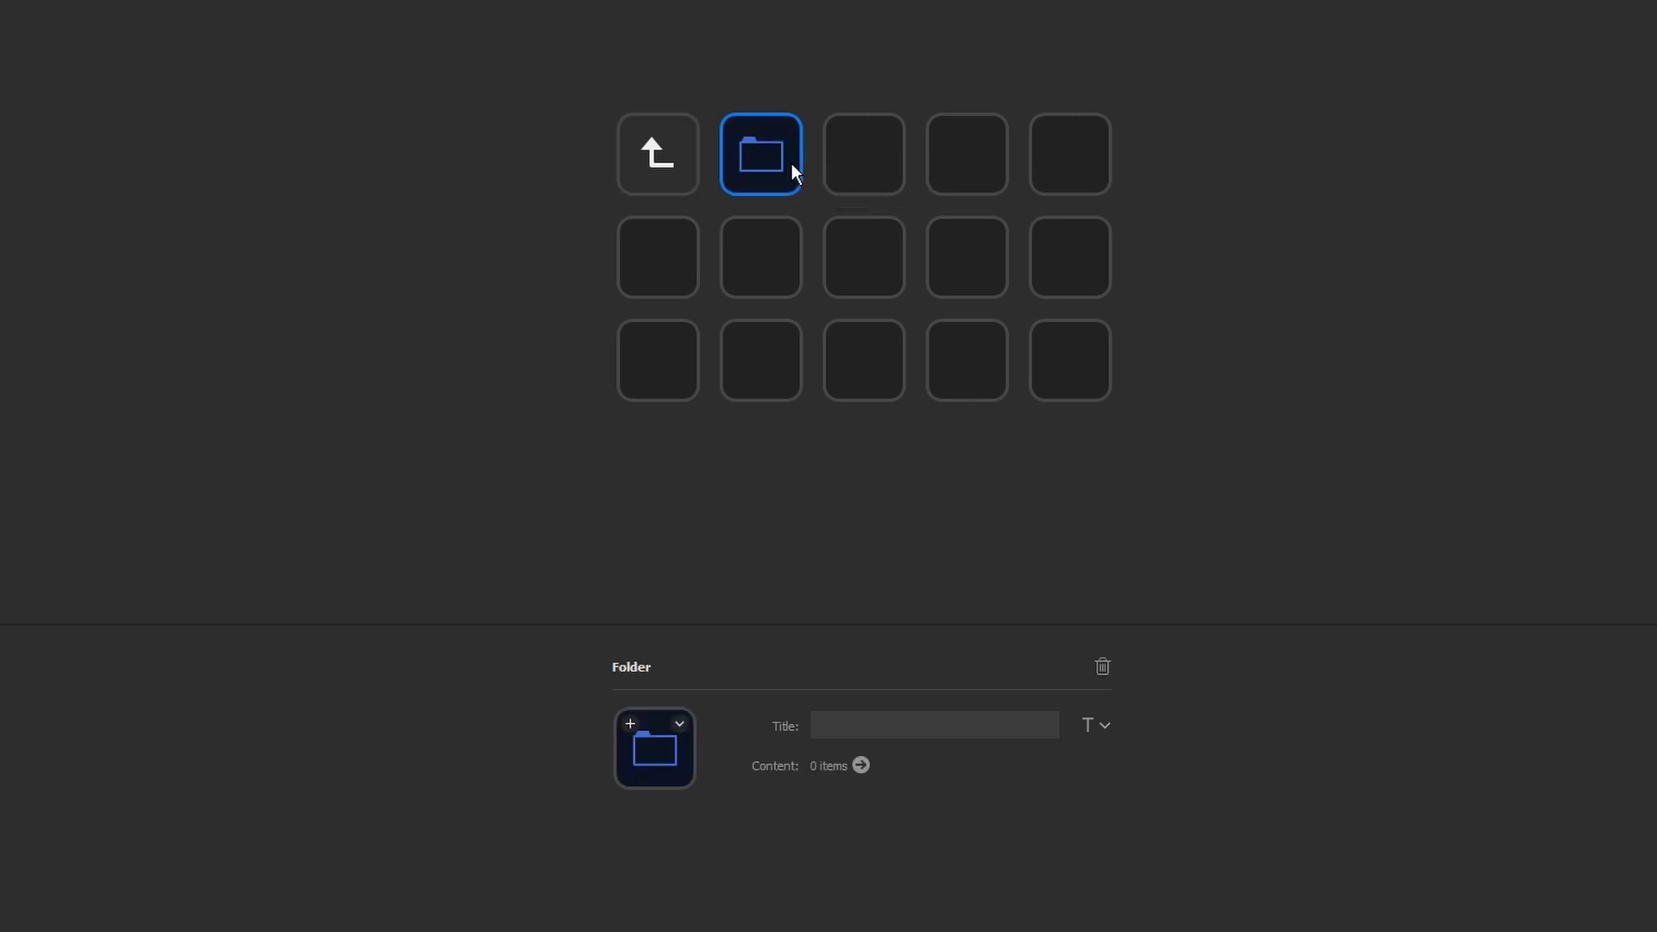
pyautogui.press('Delete')
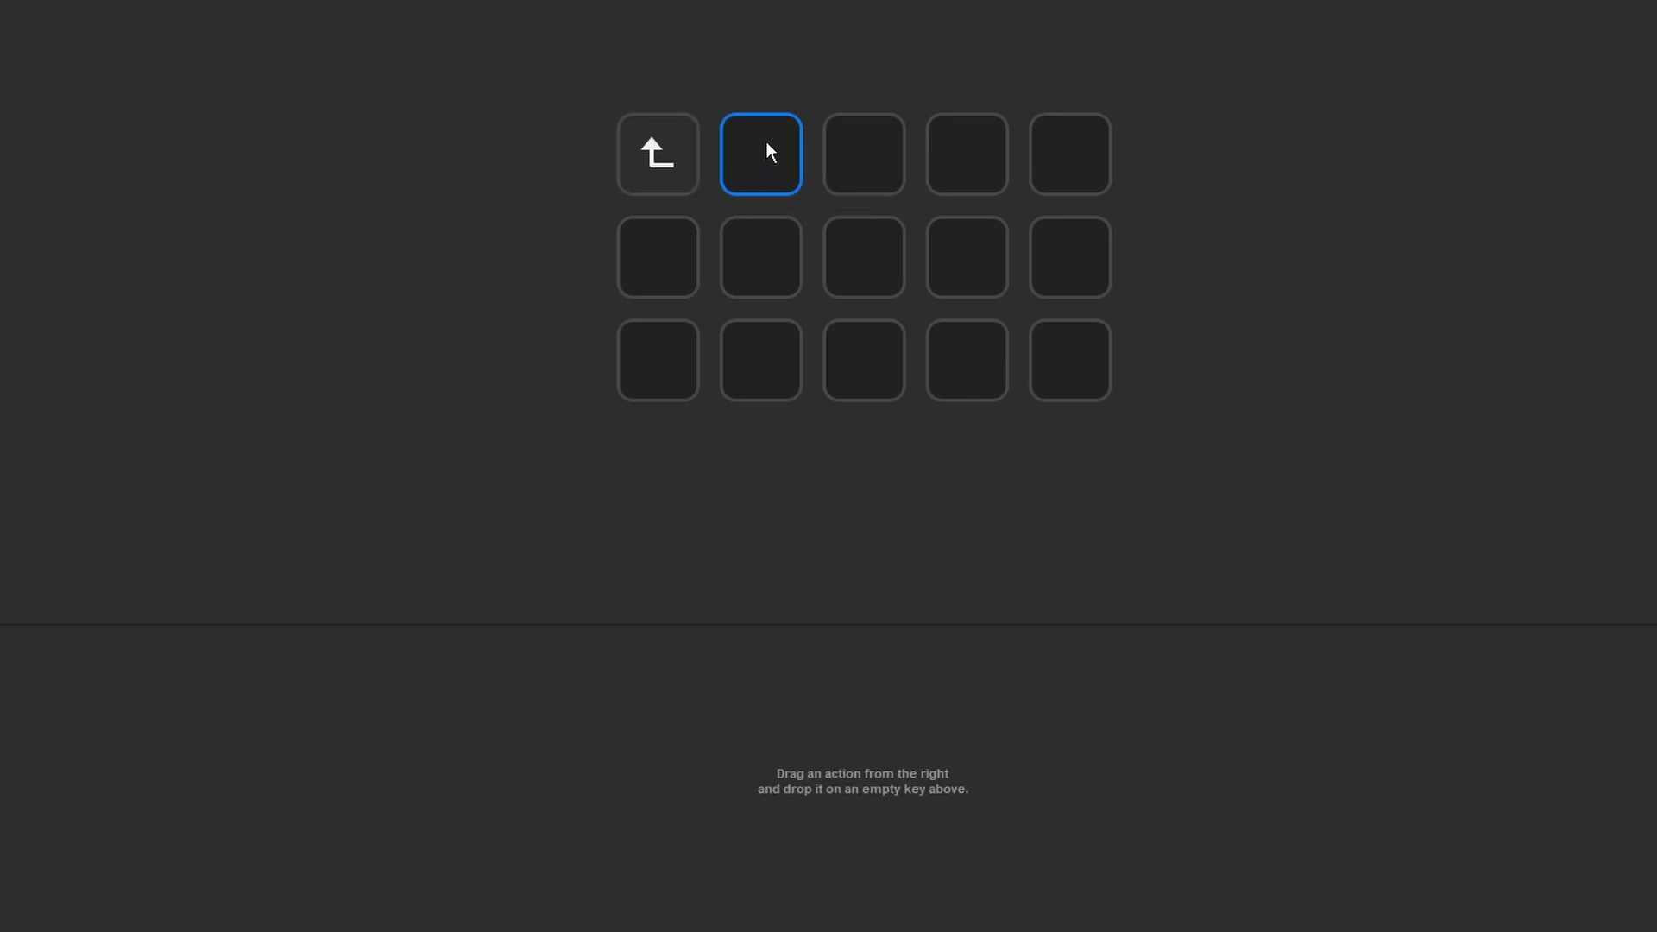
pyautogui.click(662, 164)
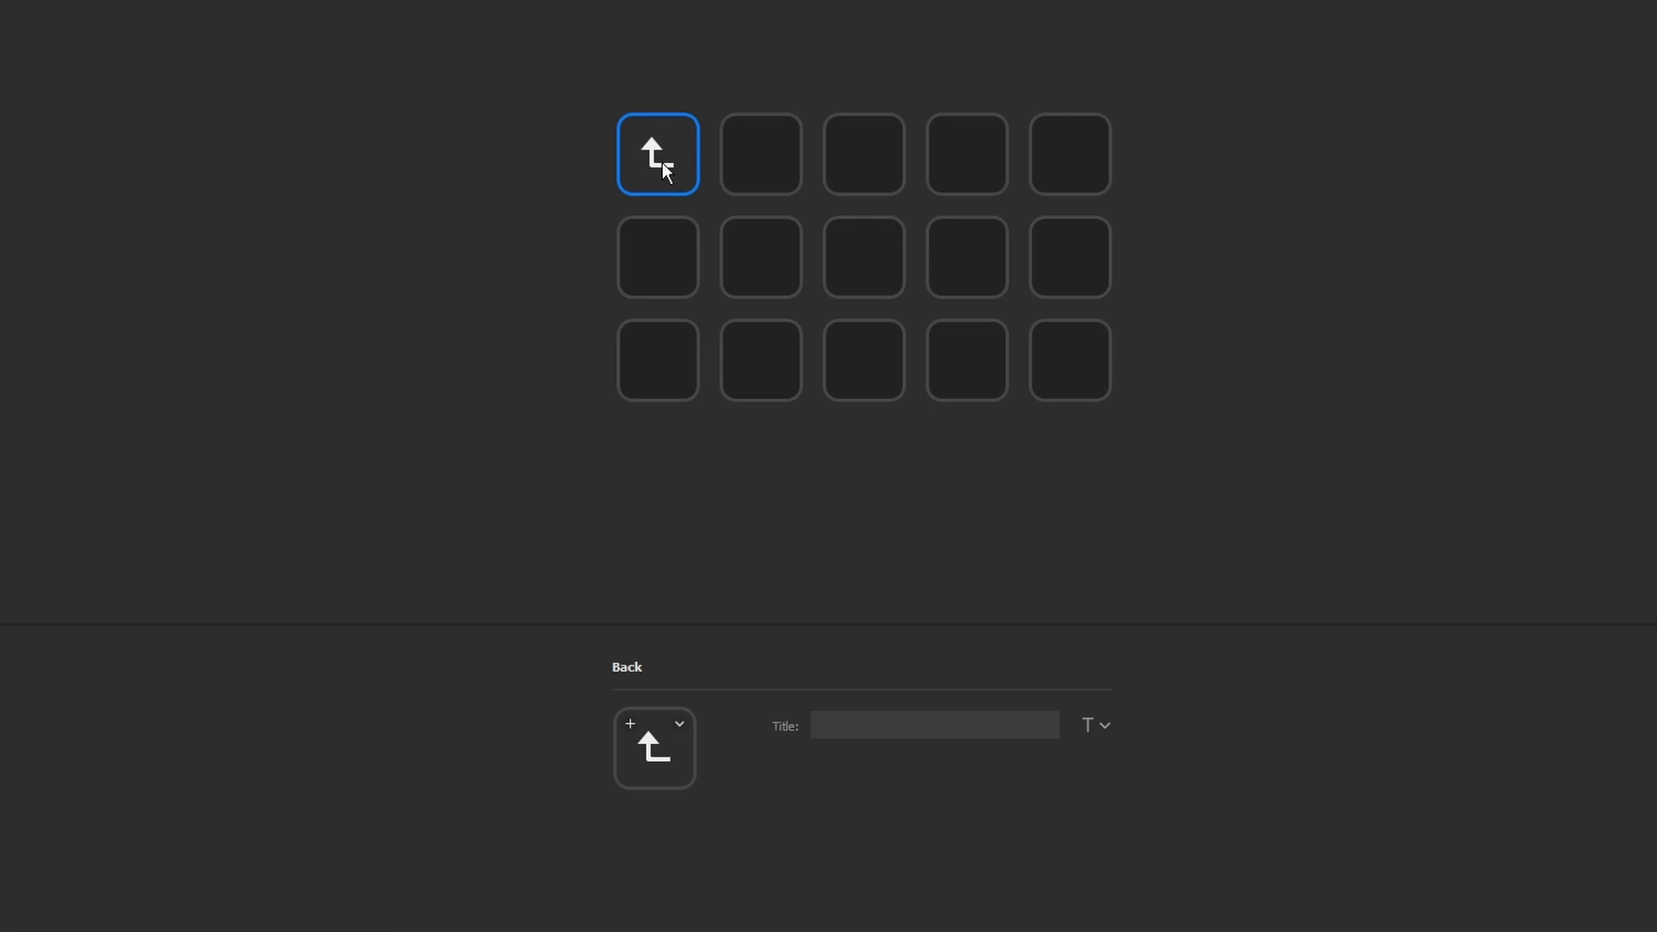
pyautogui.hotkey('ctrl', 'z')
pyautogui.doubleClick(661, 162)
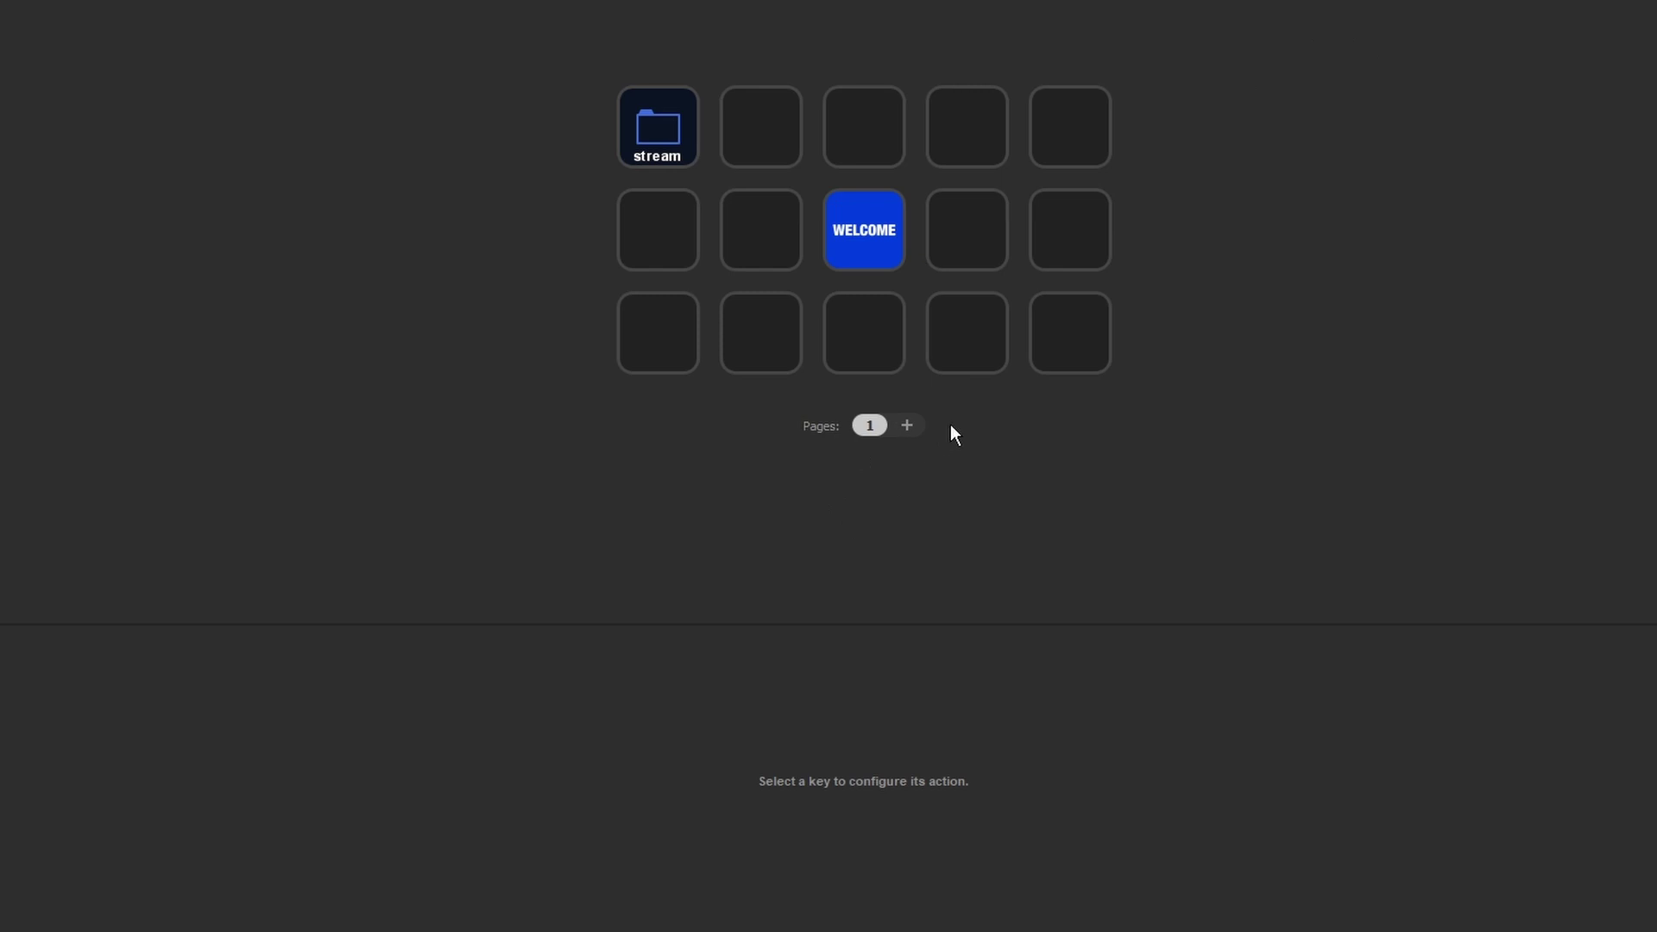
# Add four more pages to the profile, and go from page 5 back to page 4 with the Previous page key.
pyautogui.click(908, 425)
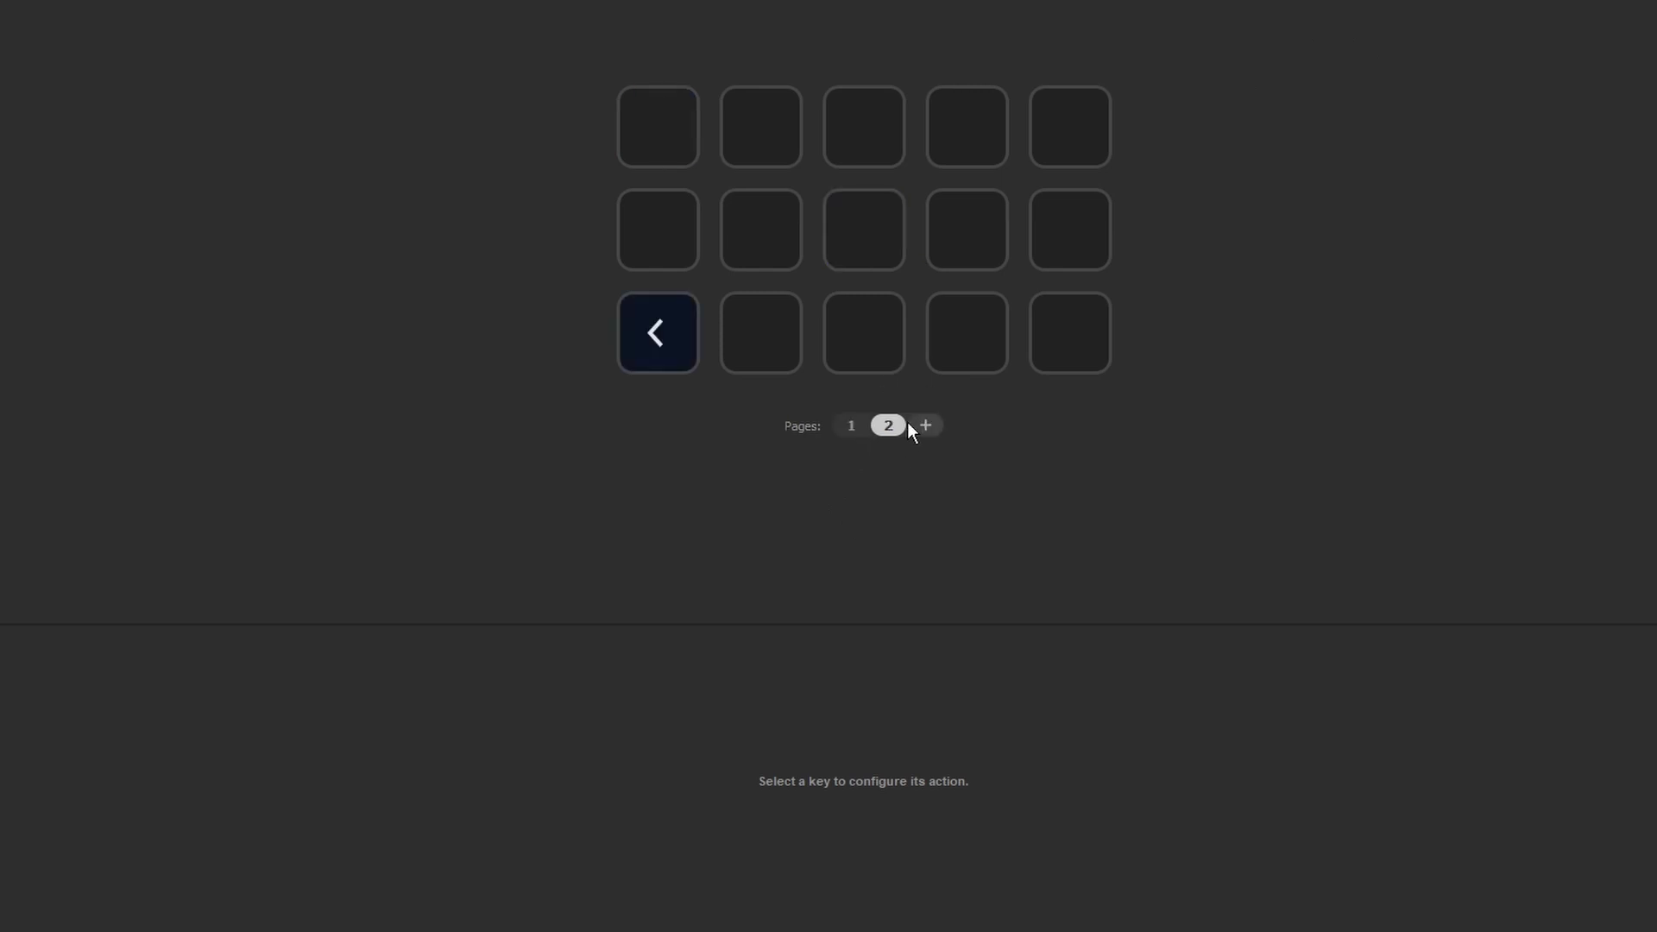
pyautogui.click(928, 424)
pyautogui.click(946, 425)
pyautogui.click(963, 426)
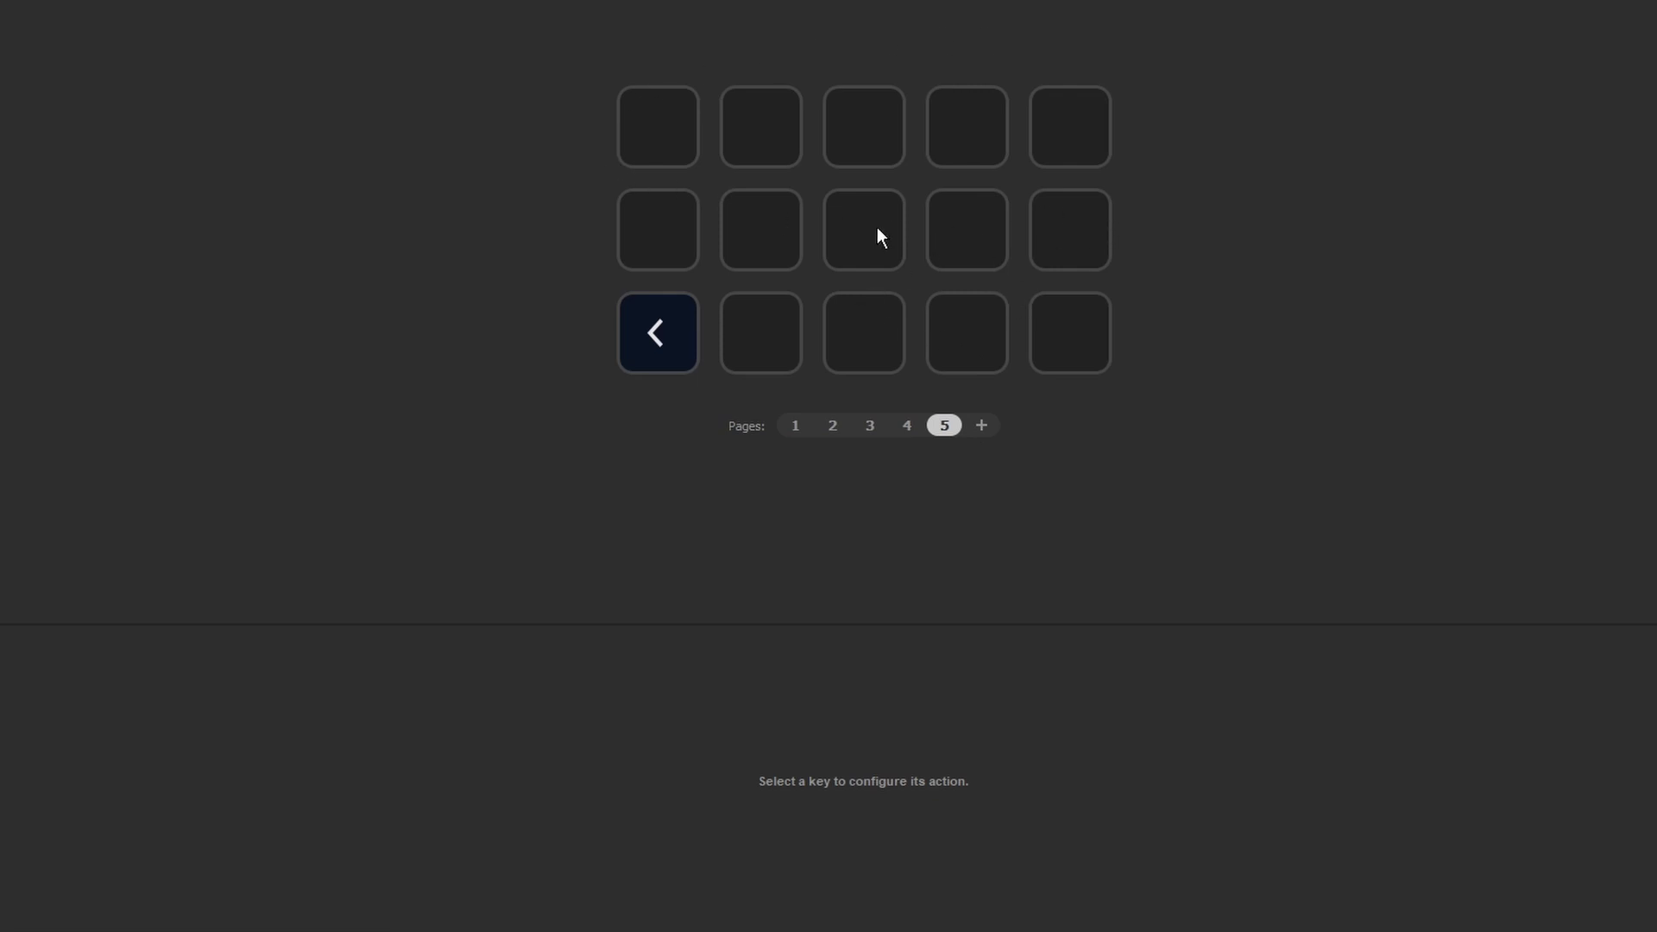
pyautogui.click(658, 345)
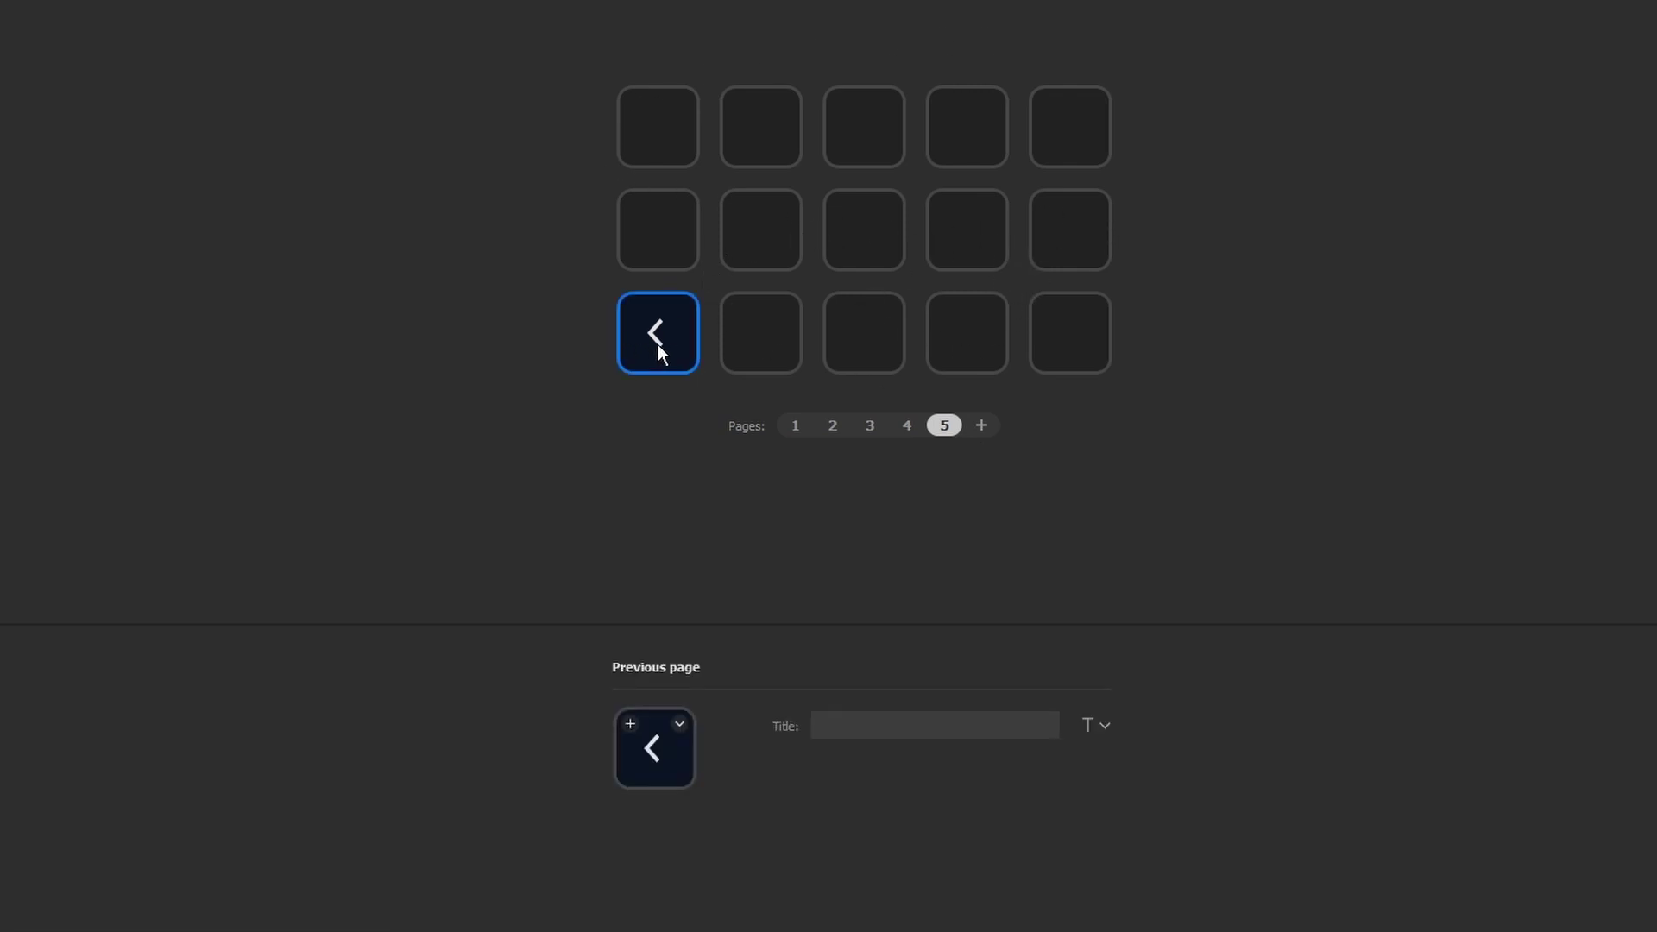
pyautogui.doubleClick(657, 344)
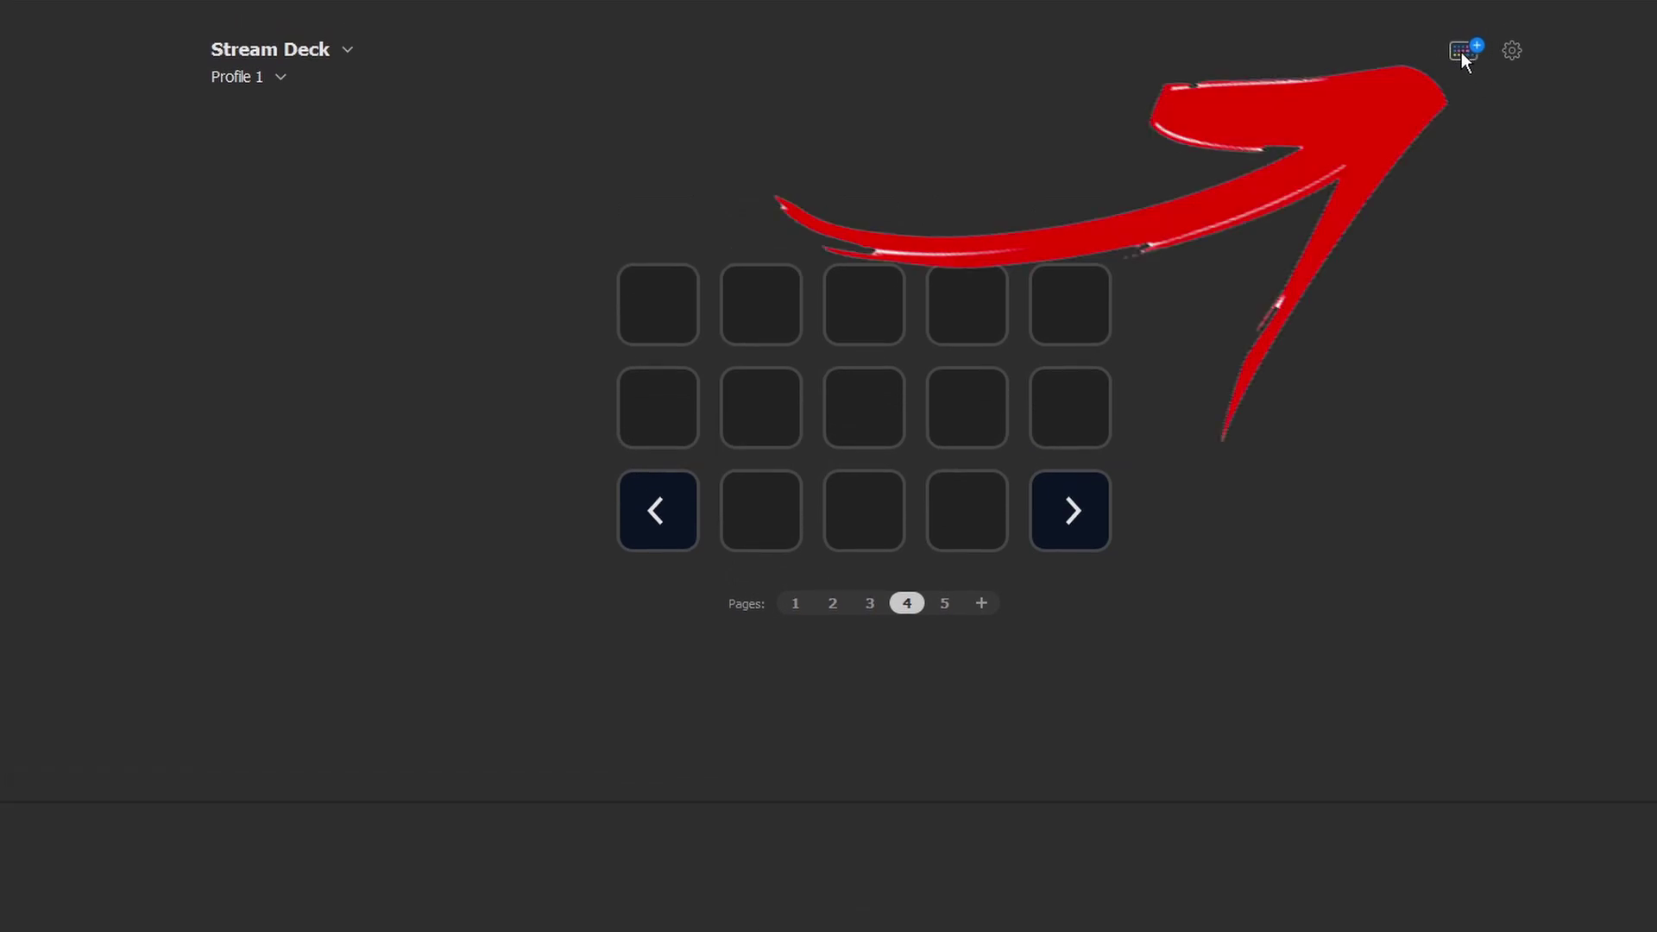
# Open the Store and look through the featured articles and products in its Discover section.
pyautogui.click(1461, 52)
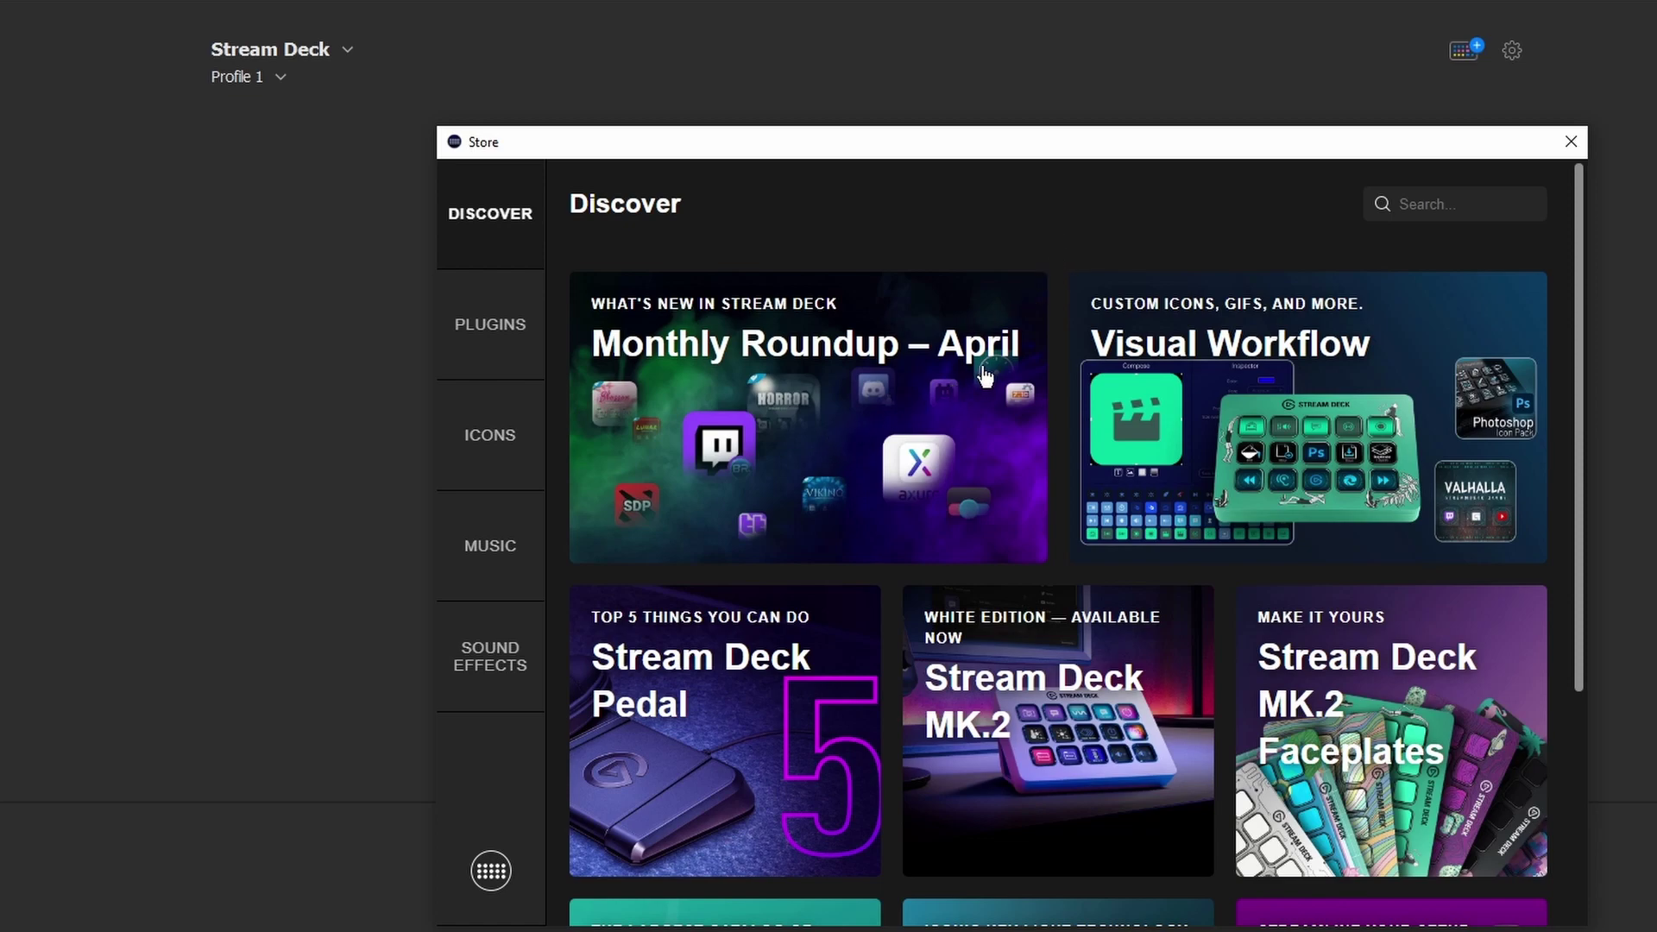
pyautogui.scroll(-3, 1055, 322)
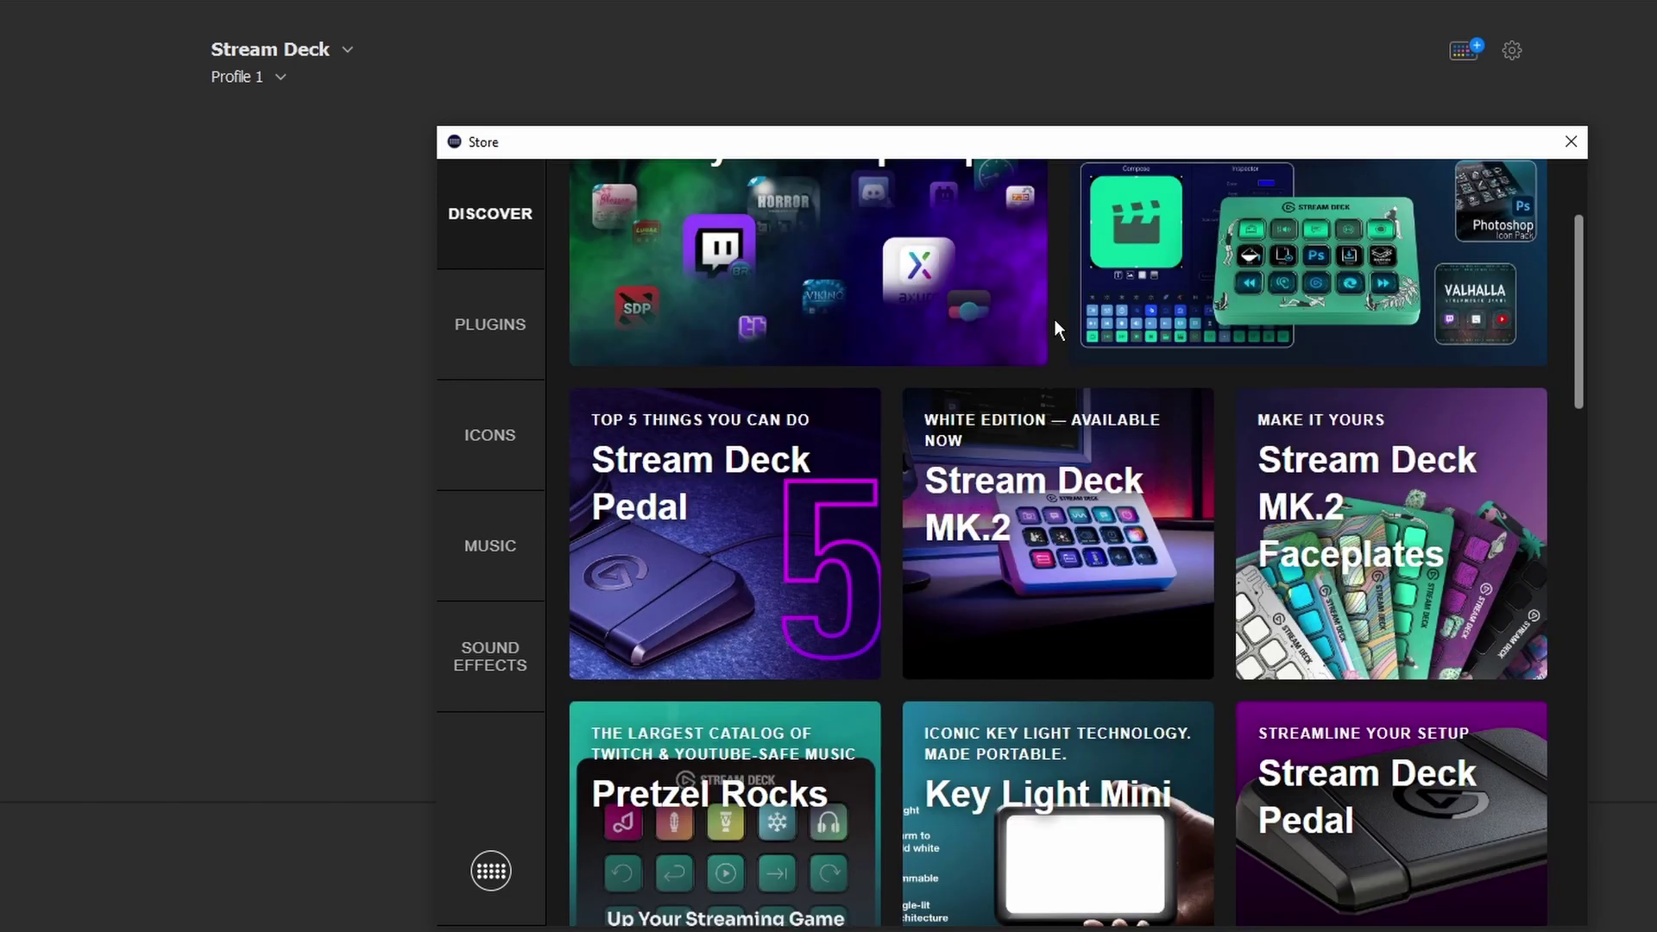
pyautogui.scroll(-4, 1055, 319)
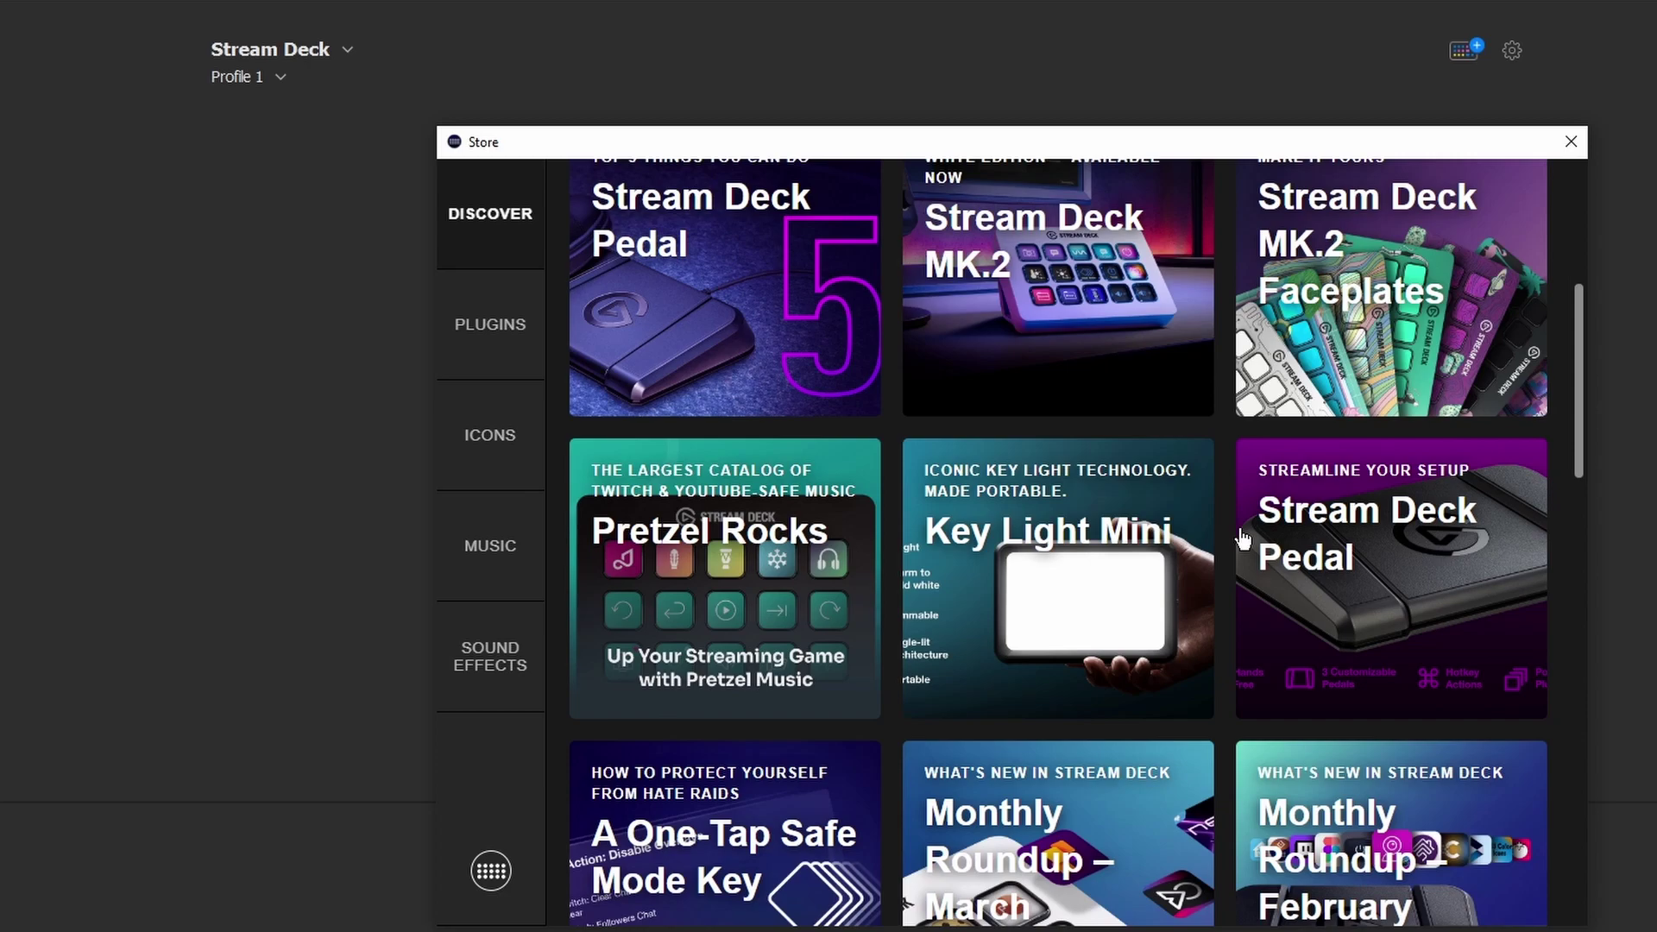
pyautogui.scroll(-13, 1229, 530)
pyautogui.scroll(-15, 1220, 537)
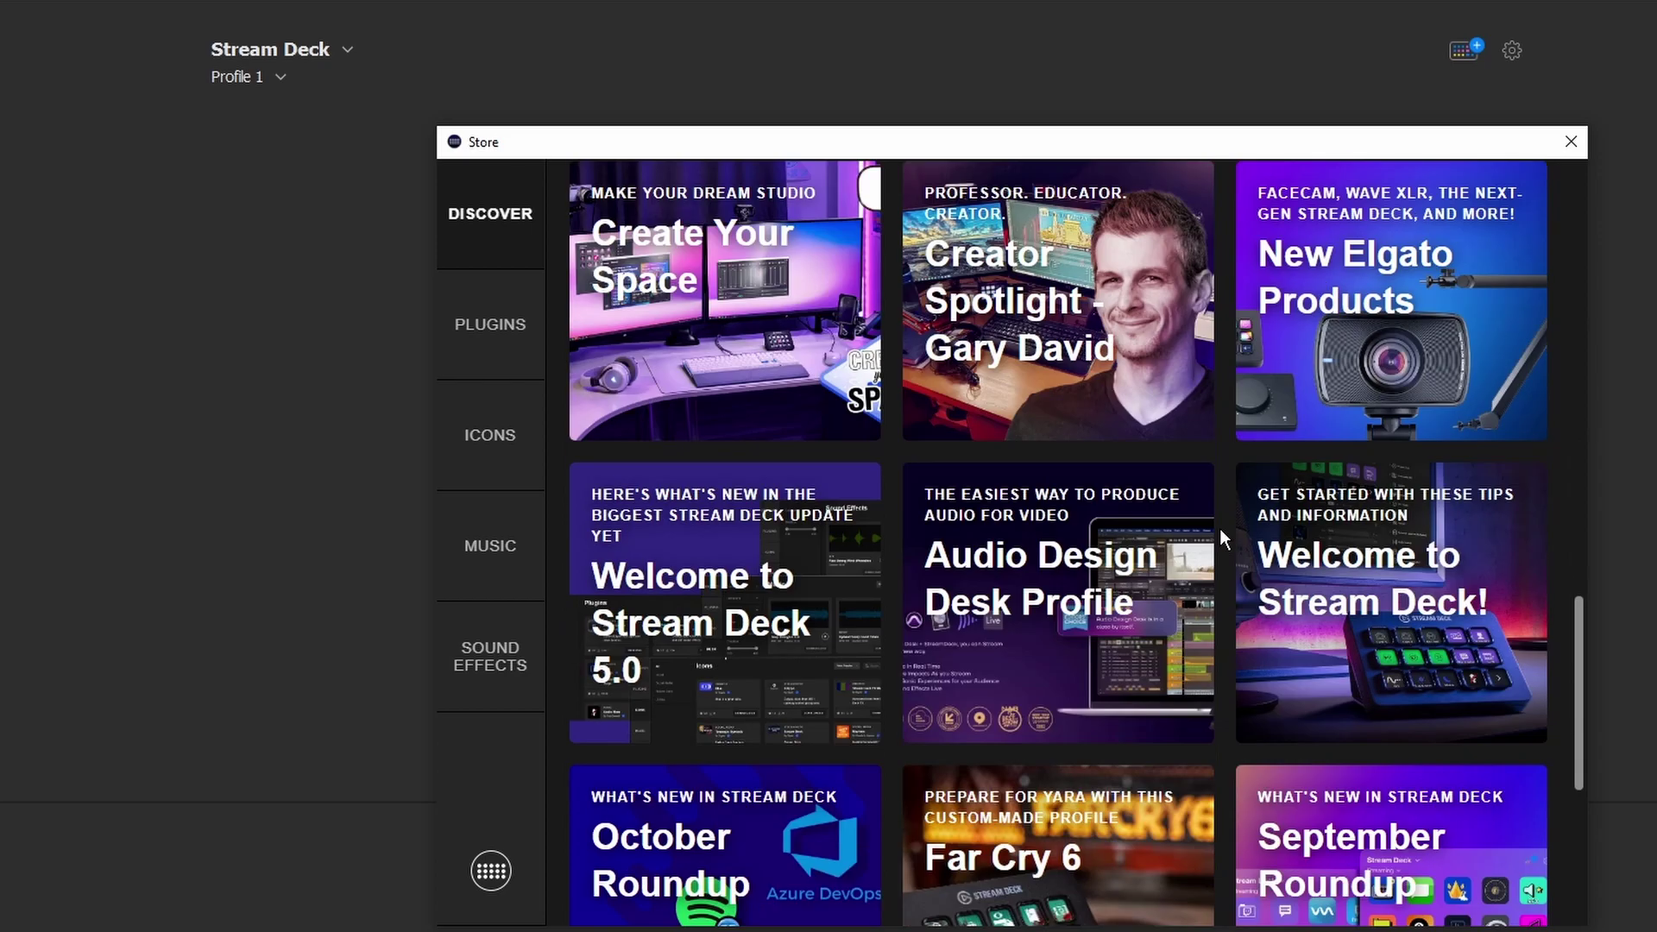
pyautogui.scroll(-7, 1220, 530)
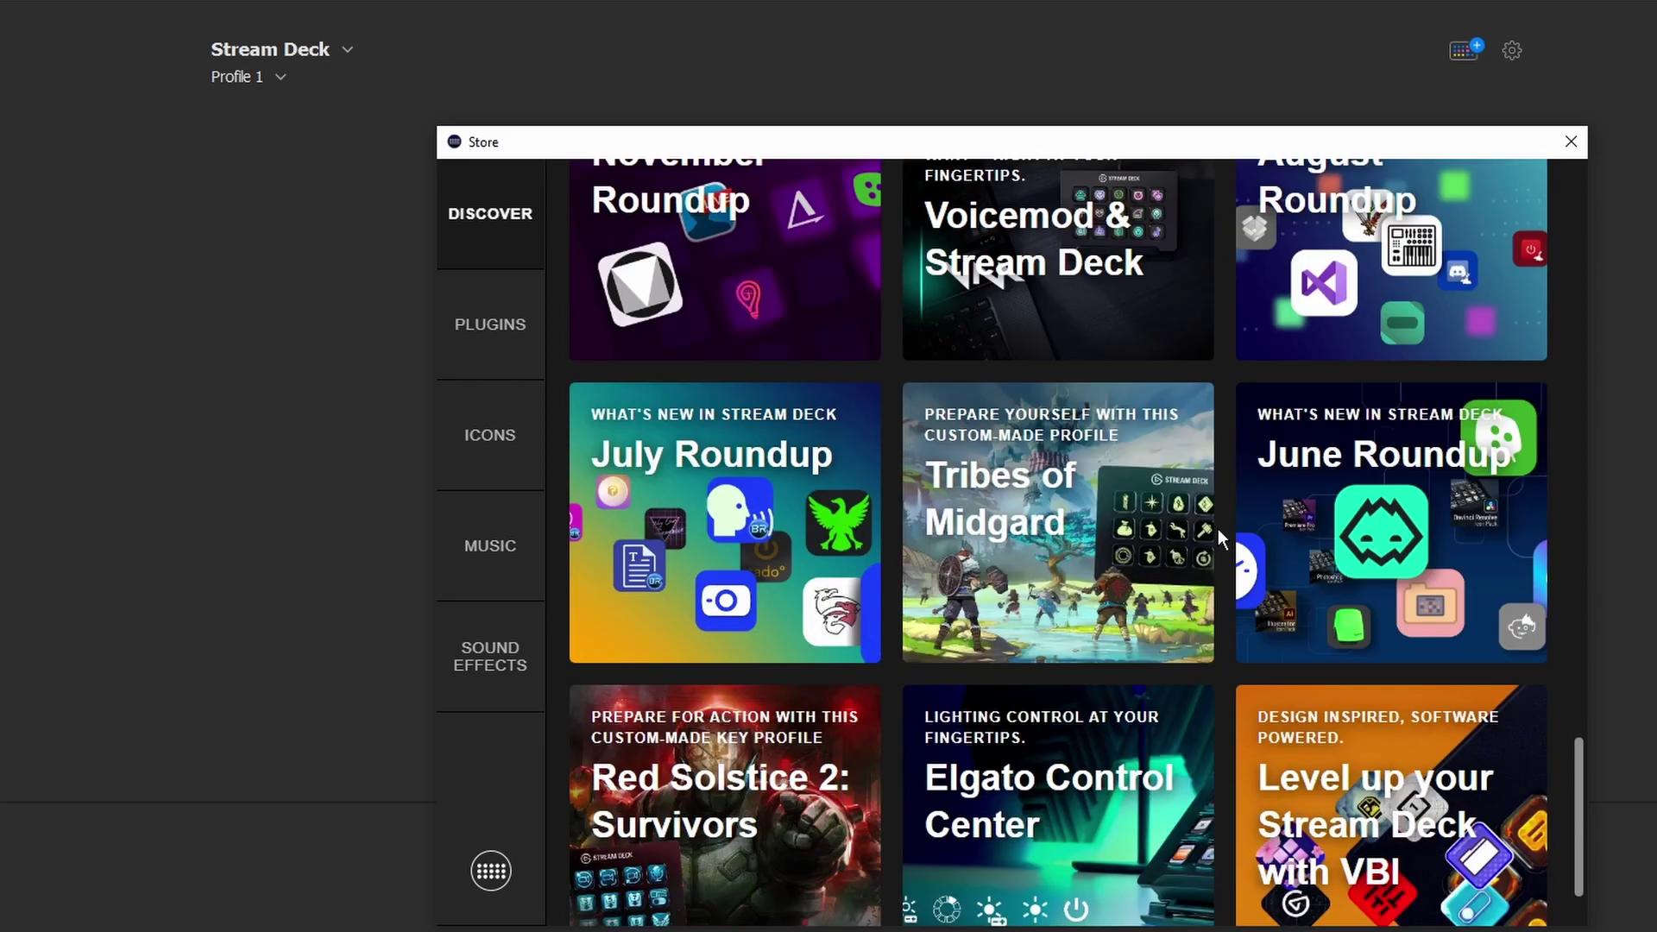
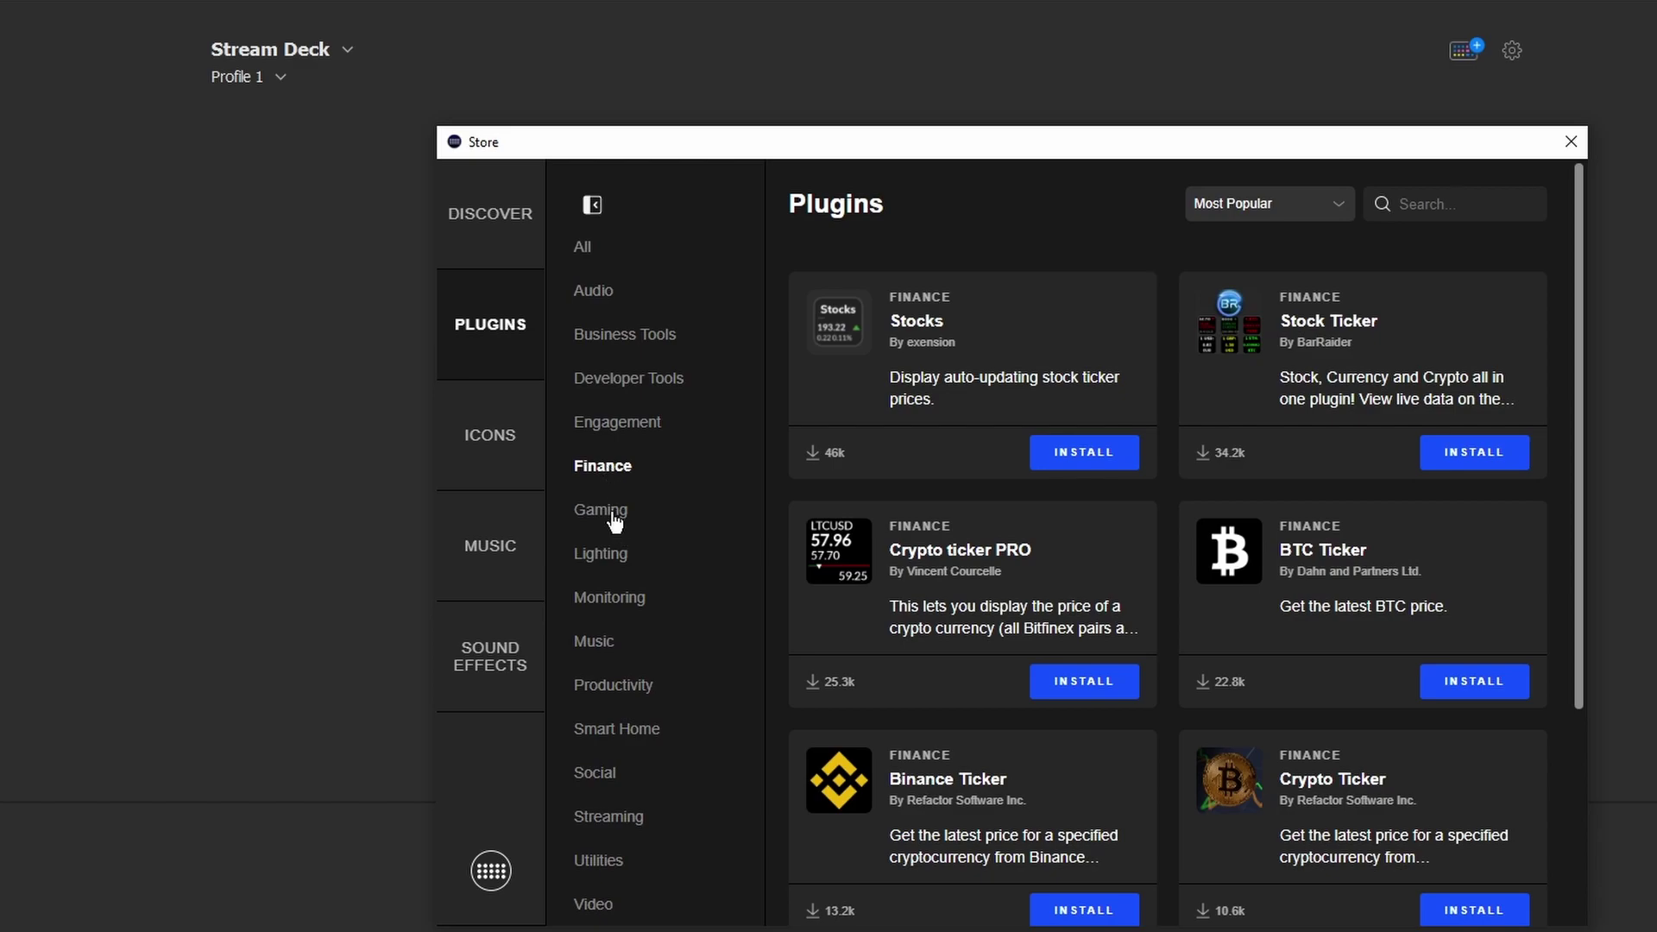
# Show the Gaming category of plugins and look over the available plugin categories.
pyautogui.click(610, 514)
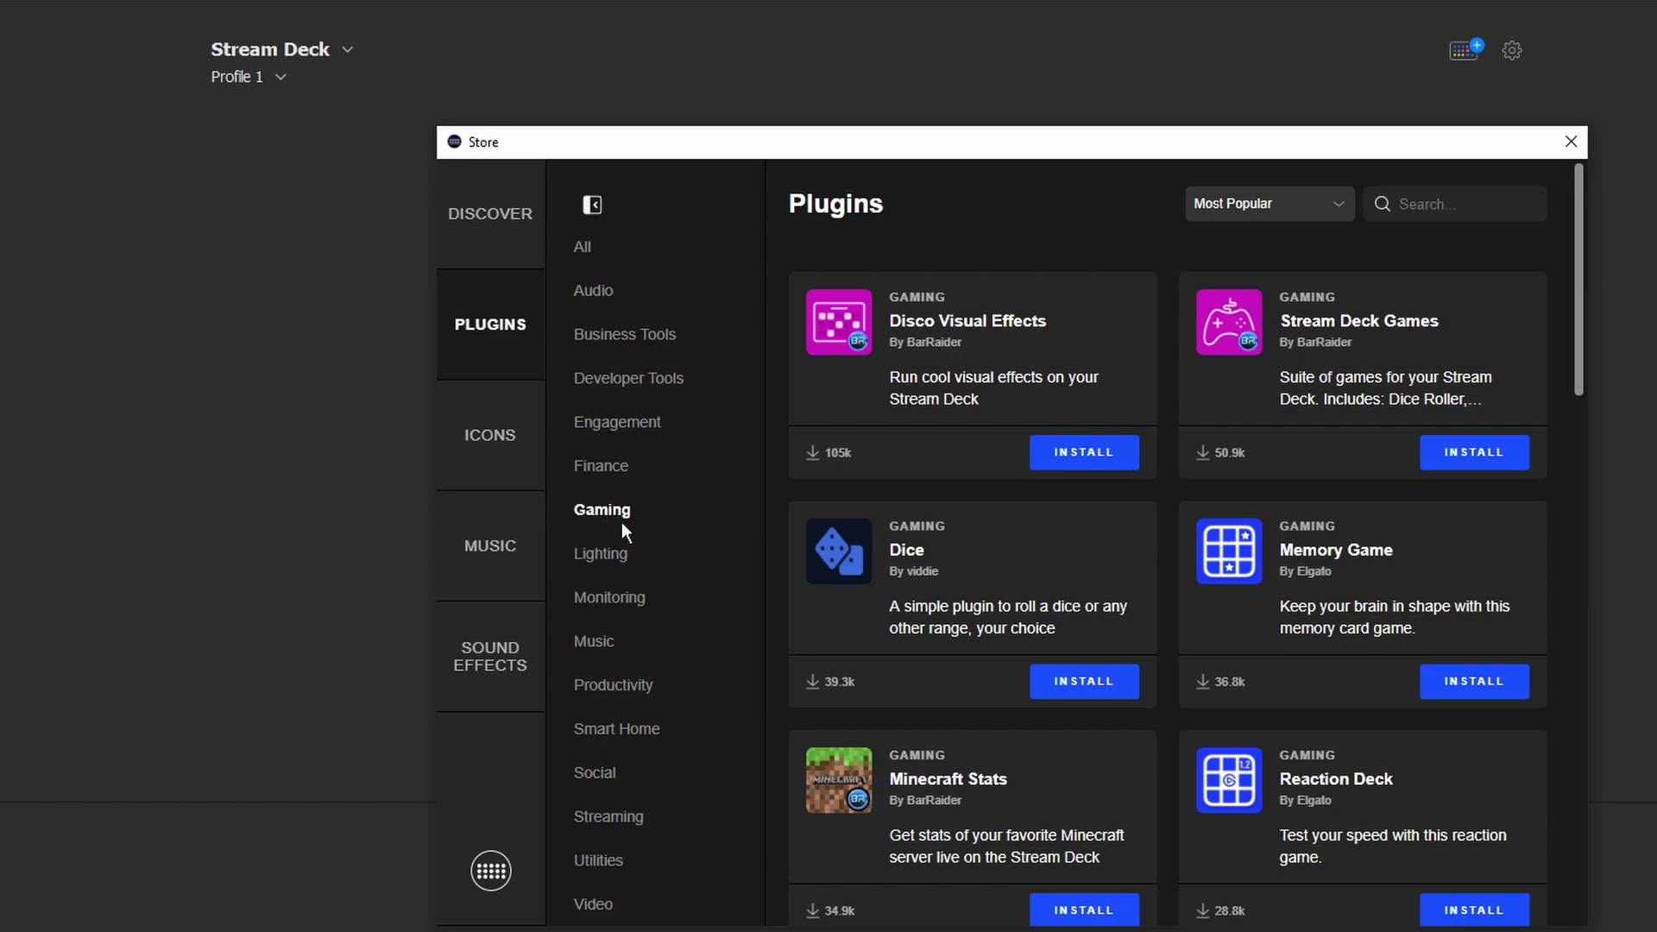
pyautogui.scroll(-1, 682, 561)
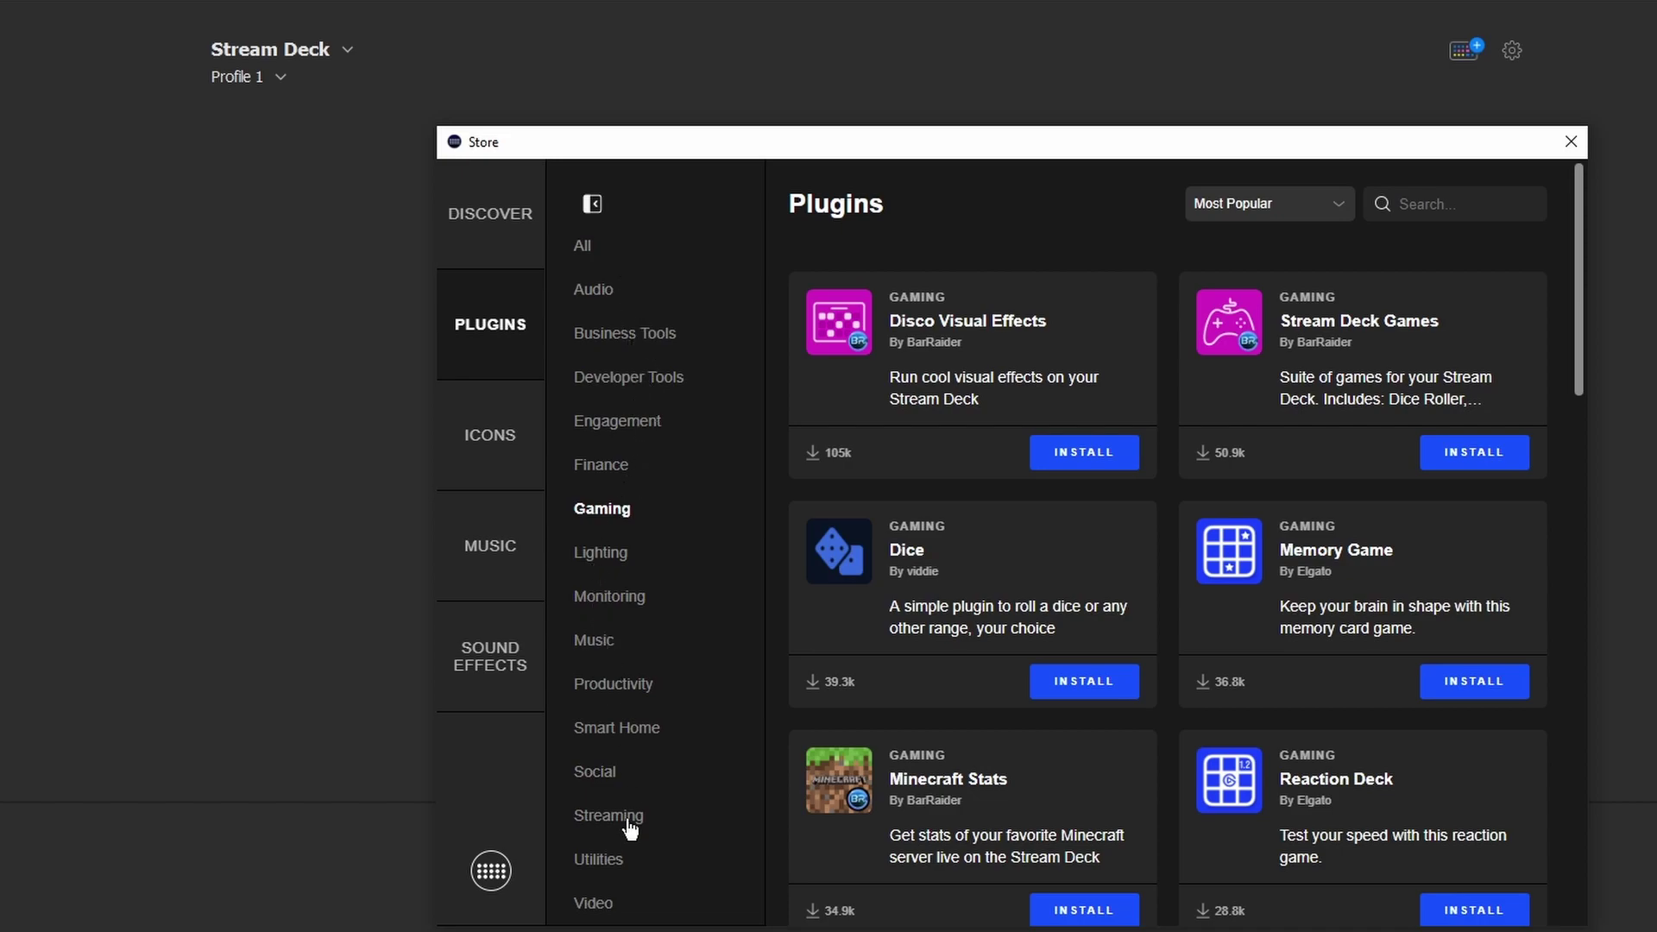
# Browse the Store's icon packs and view the details of the Legion pack.
pyautogui.click(493, 442)
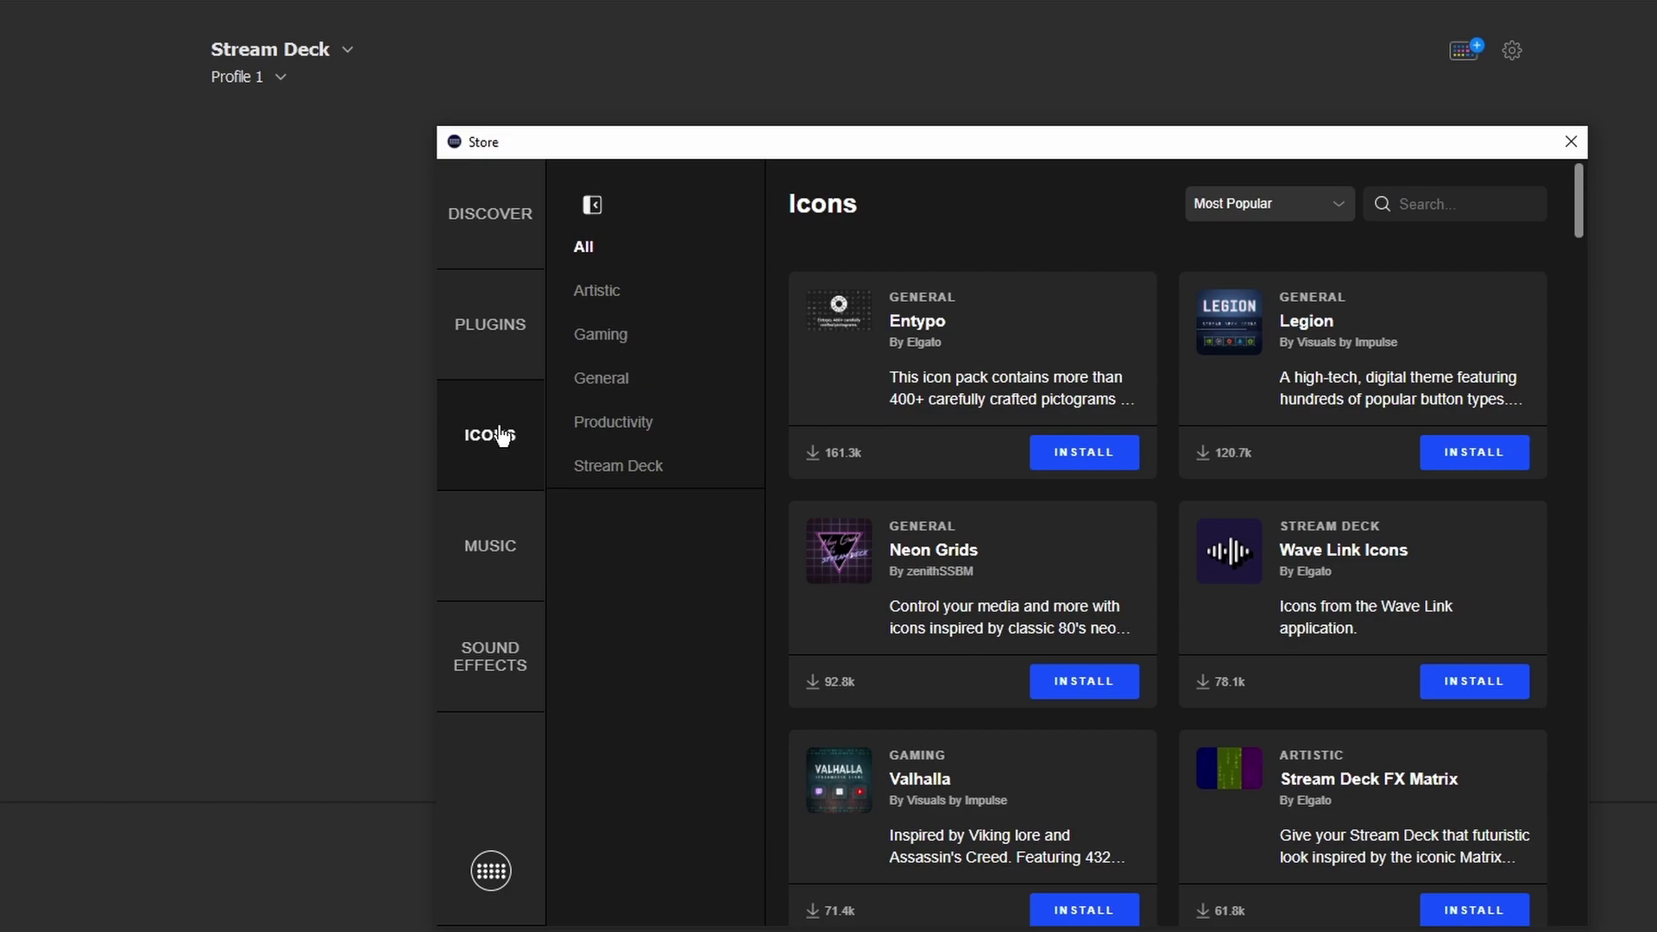
pyautogui.click(1256, 382)
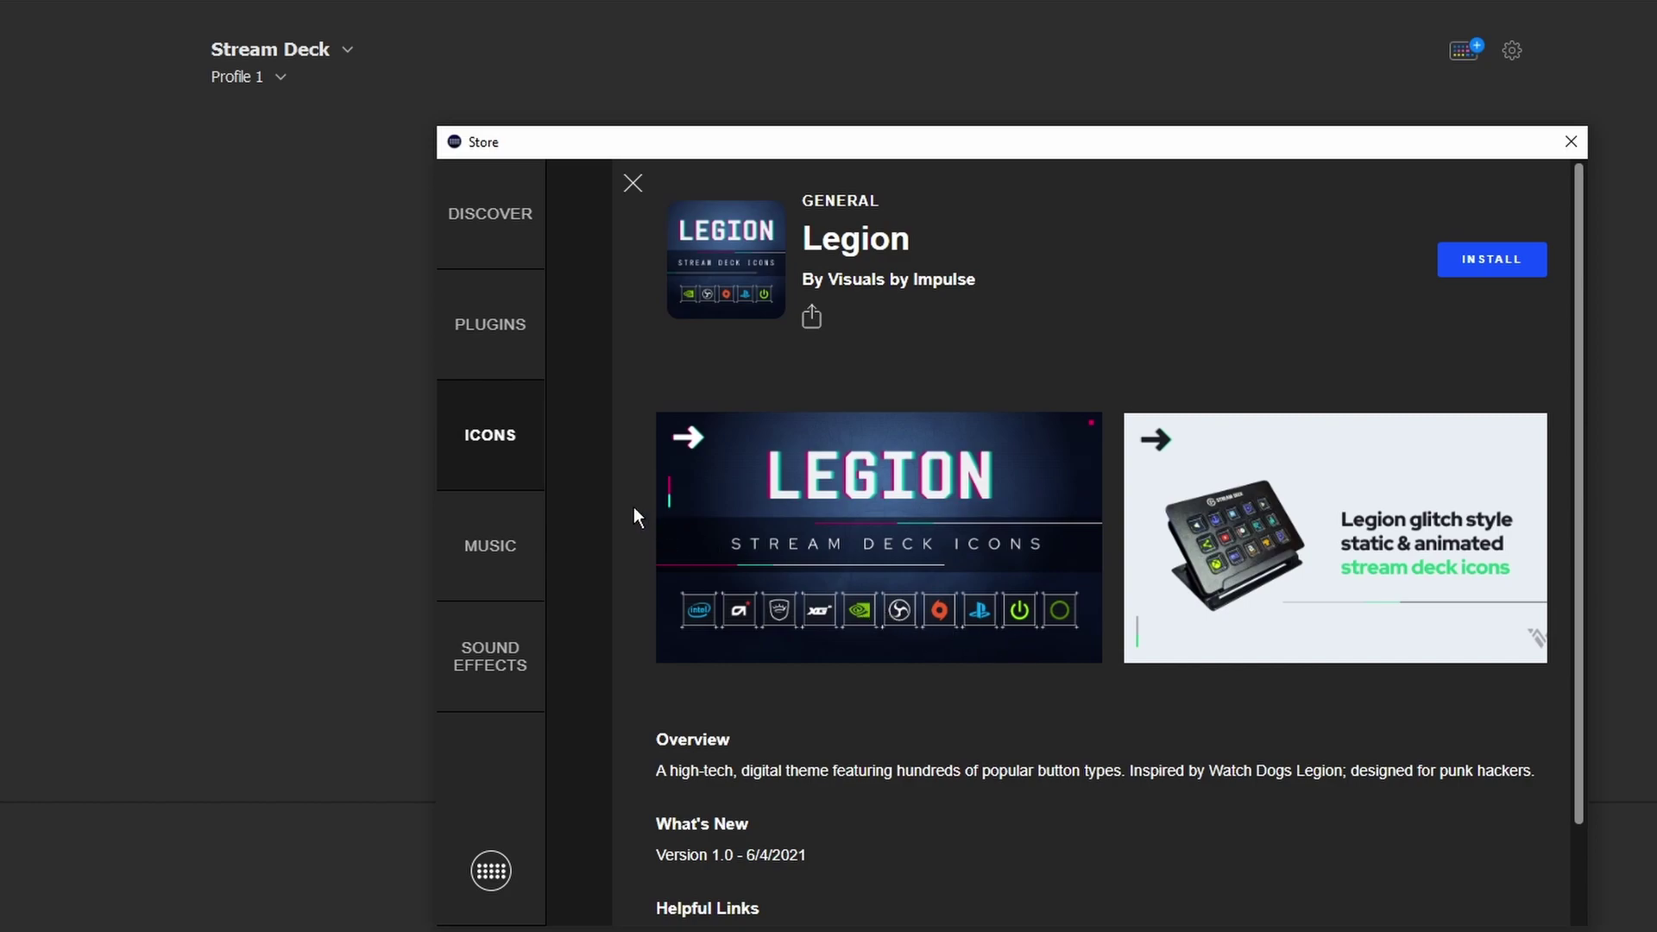
pyautogui.click(501, 440)
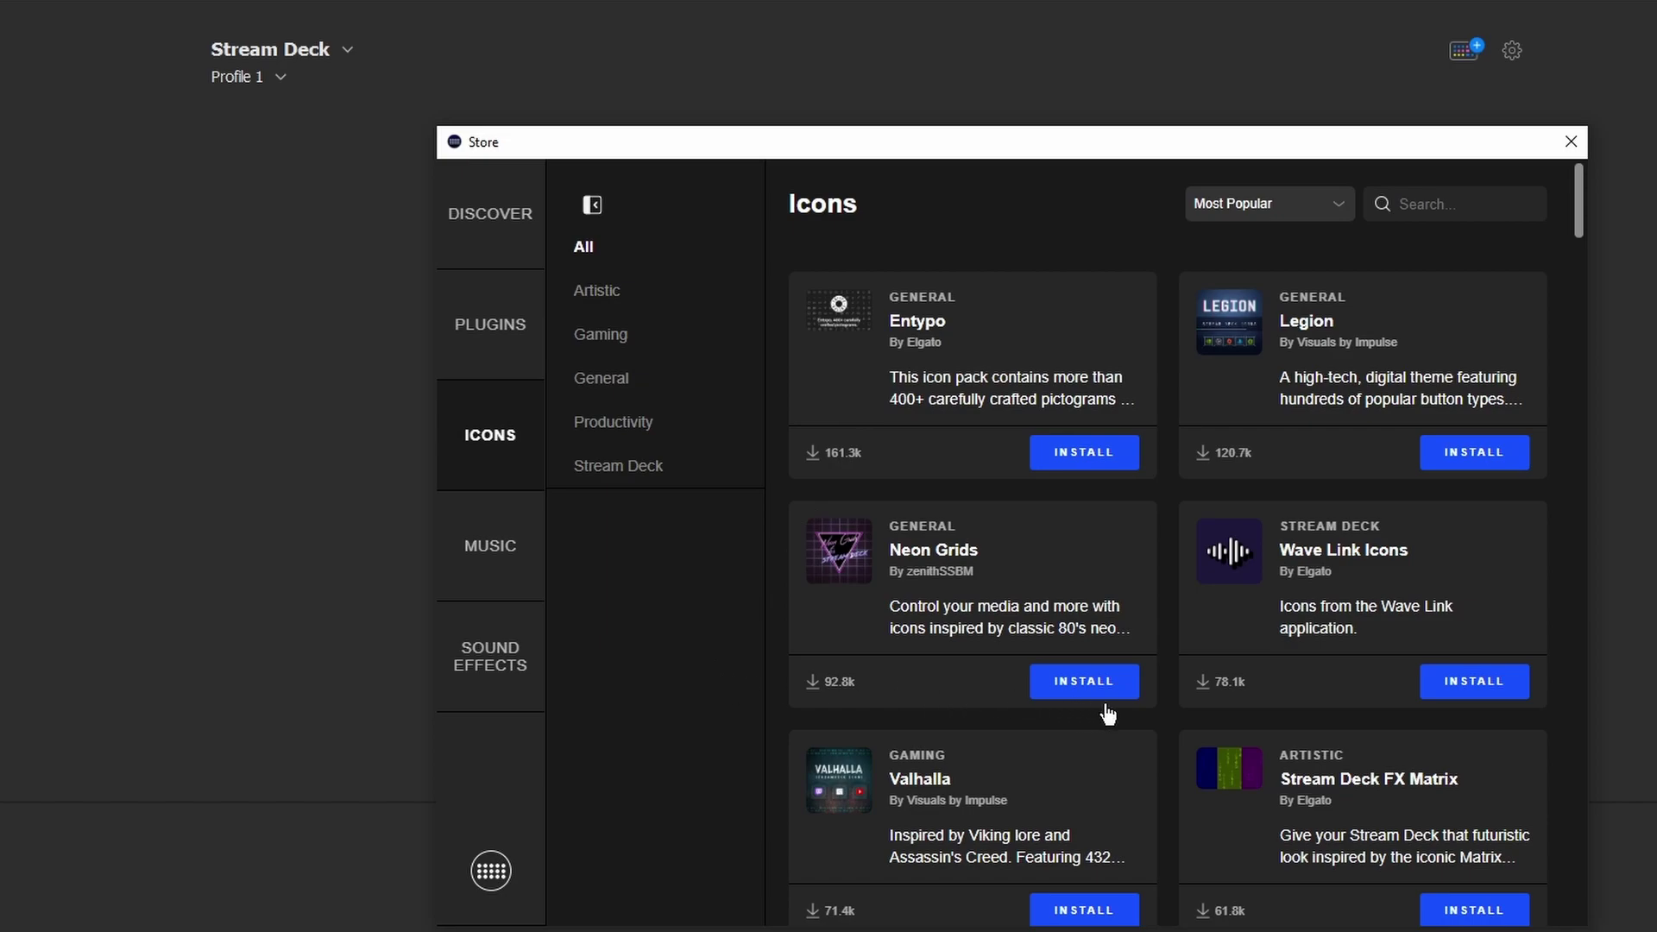
pyautogui.scroll(-4, 1122, 717)
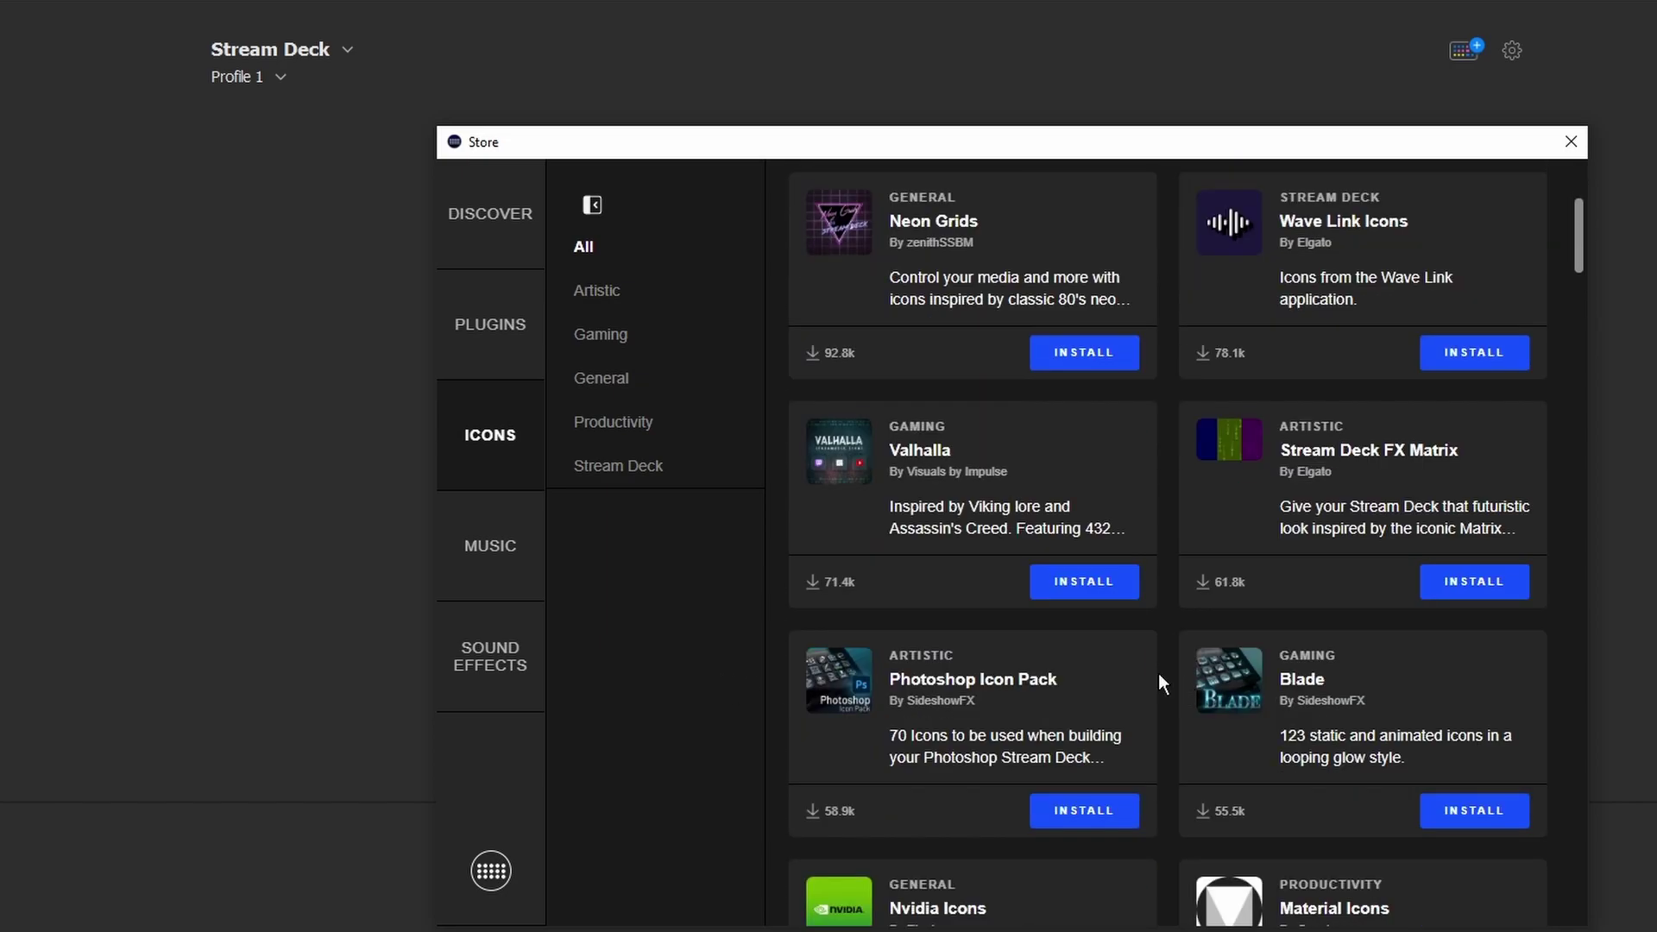
# View the details of the Photoshop Icon Pack and show the Store's Music section.
pyautogui.scroll(-2, 1161, 682)
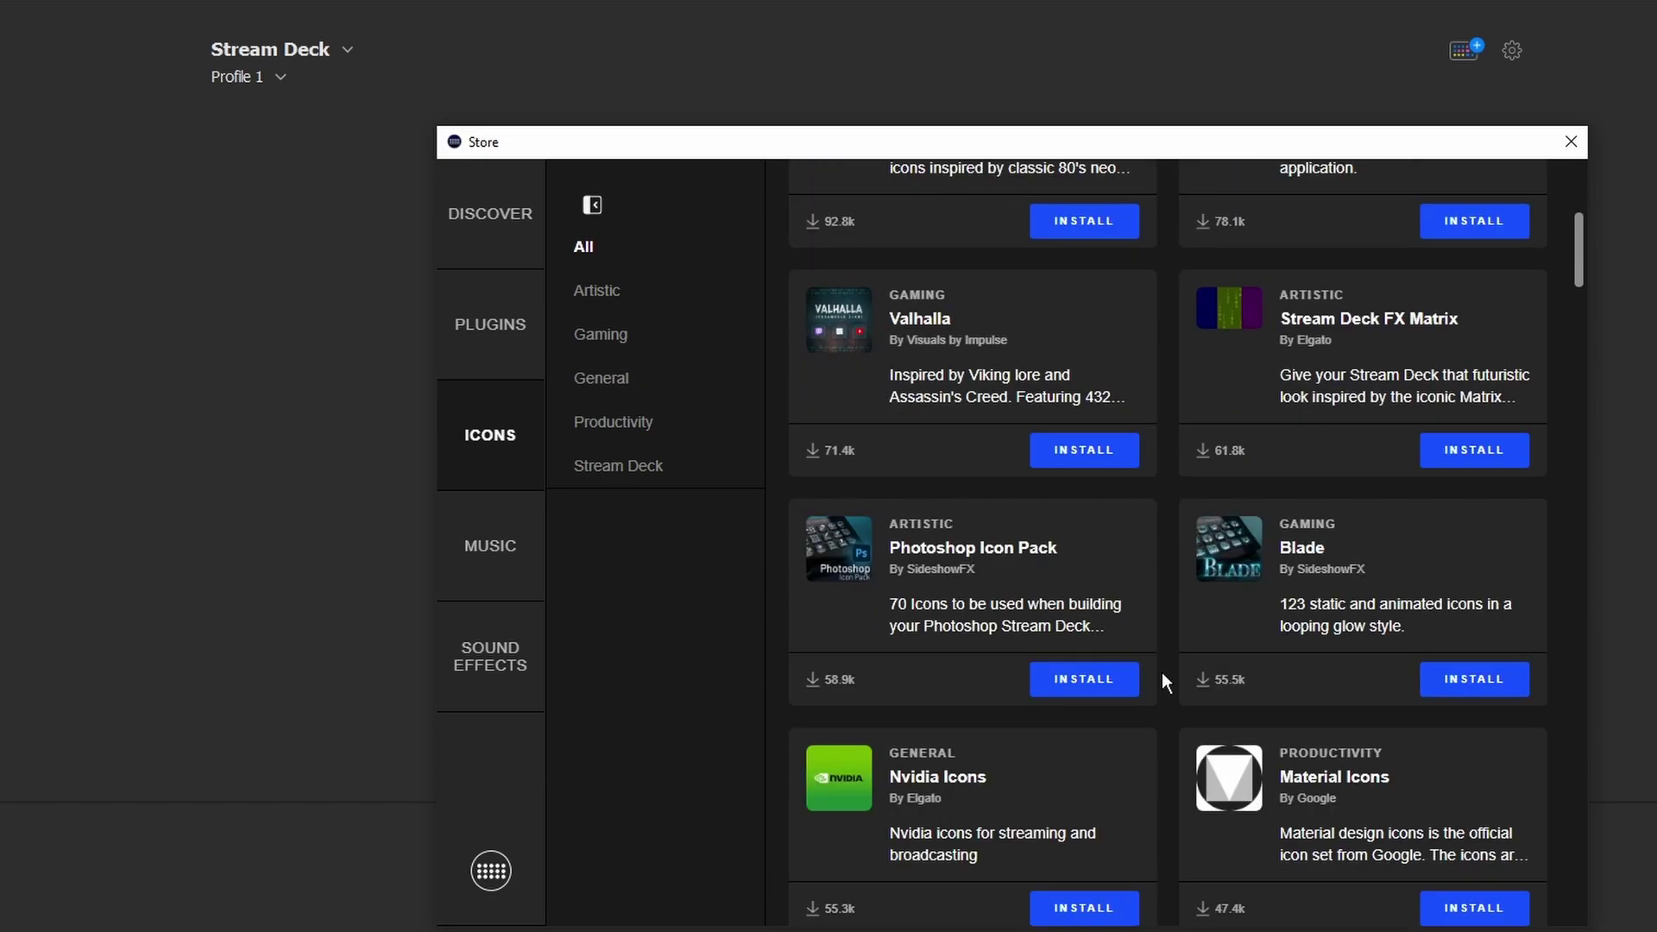
pyautogui.click(1044, 571)
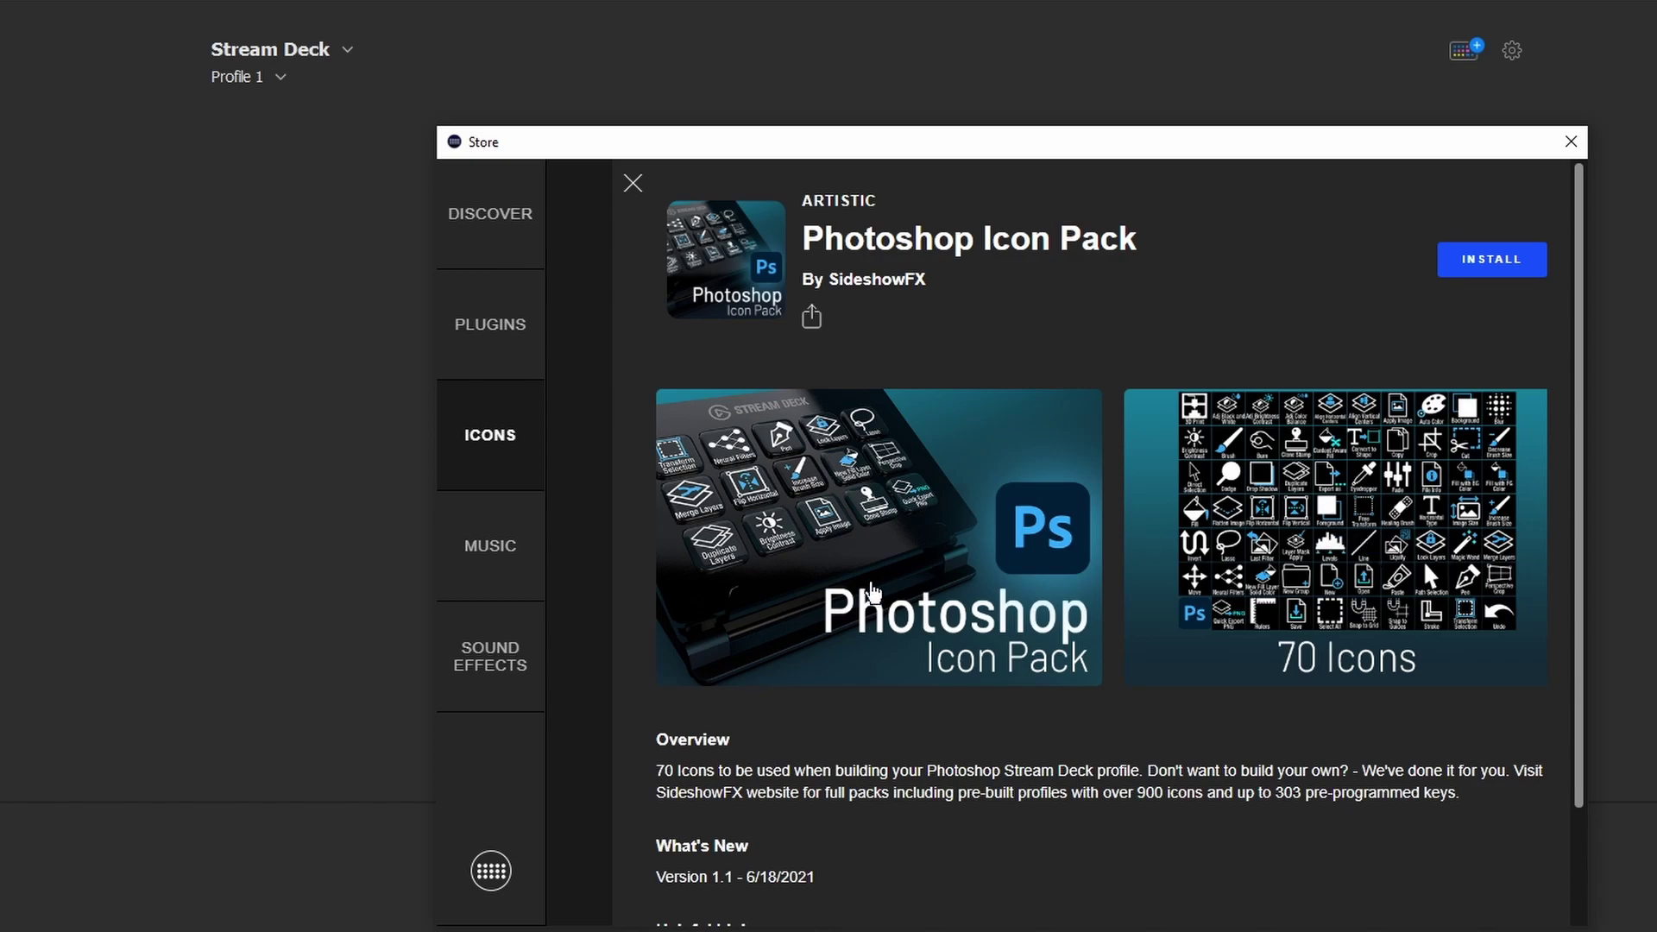
pyautogui.click(491, 570)
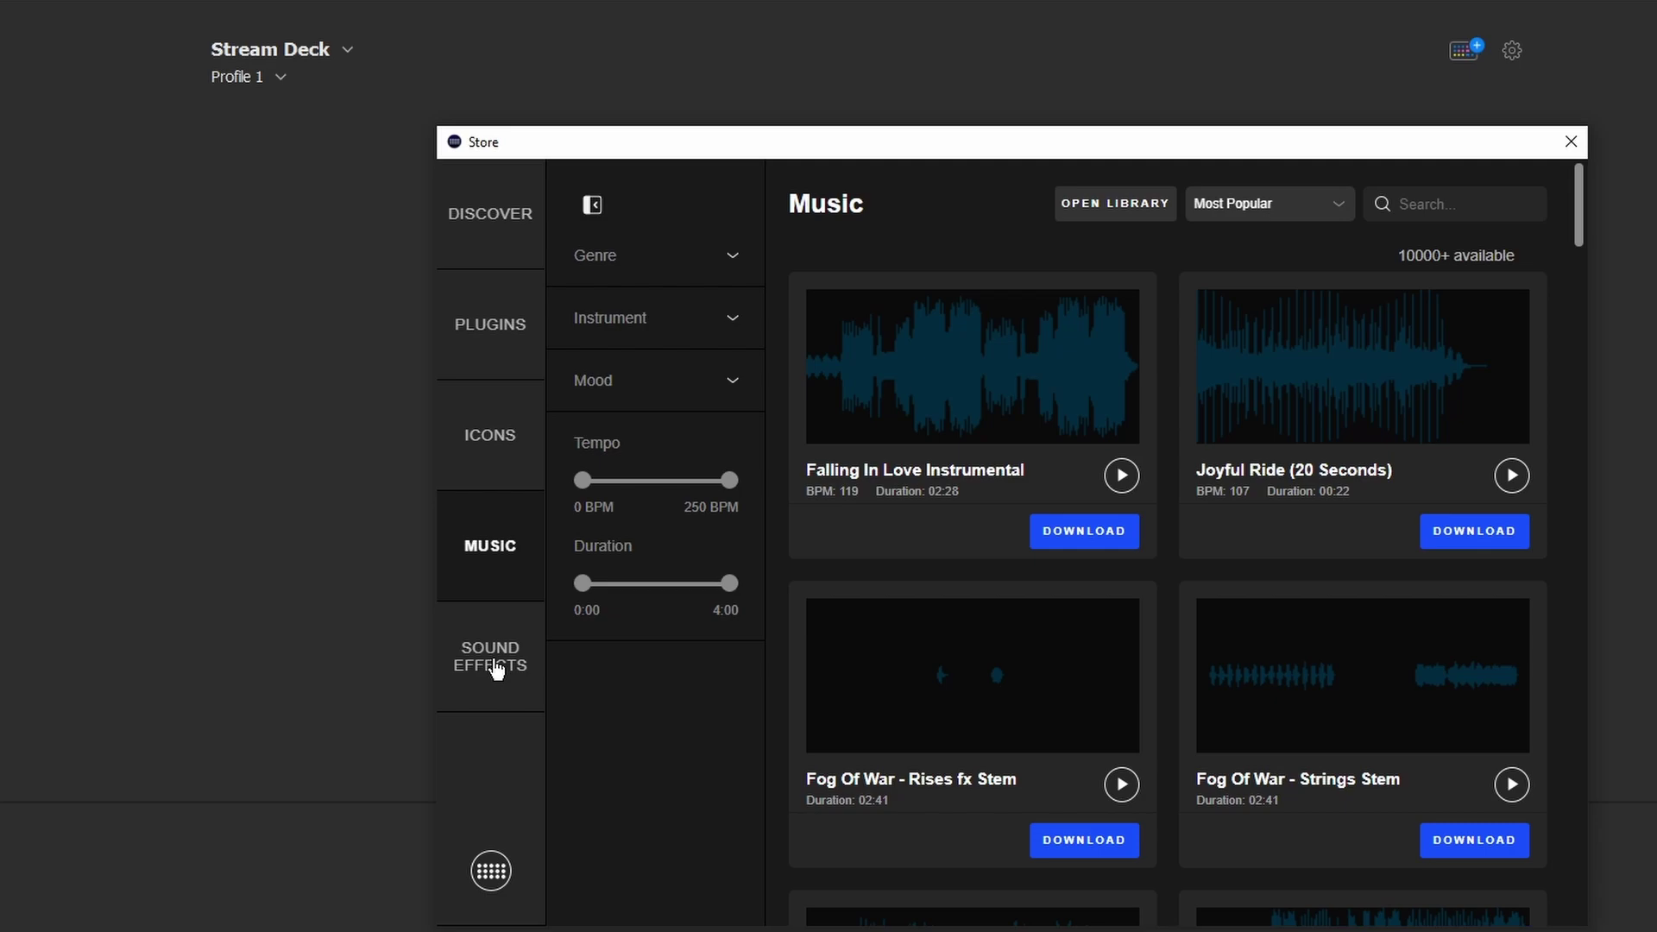
# Look through the Store's sound effects and their full category list, and close the Store.
pyautogui.click(495, 669)
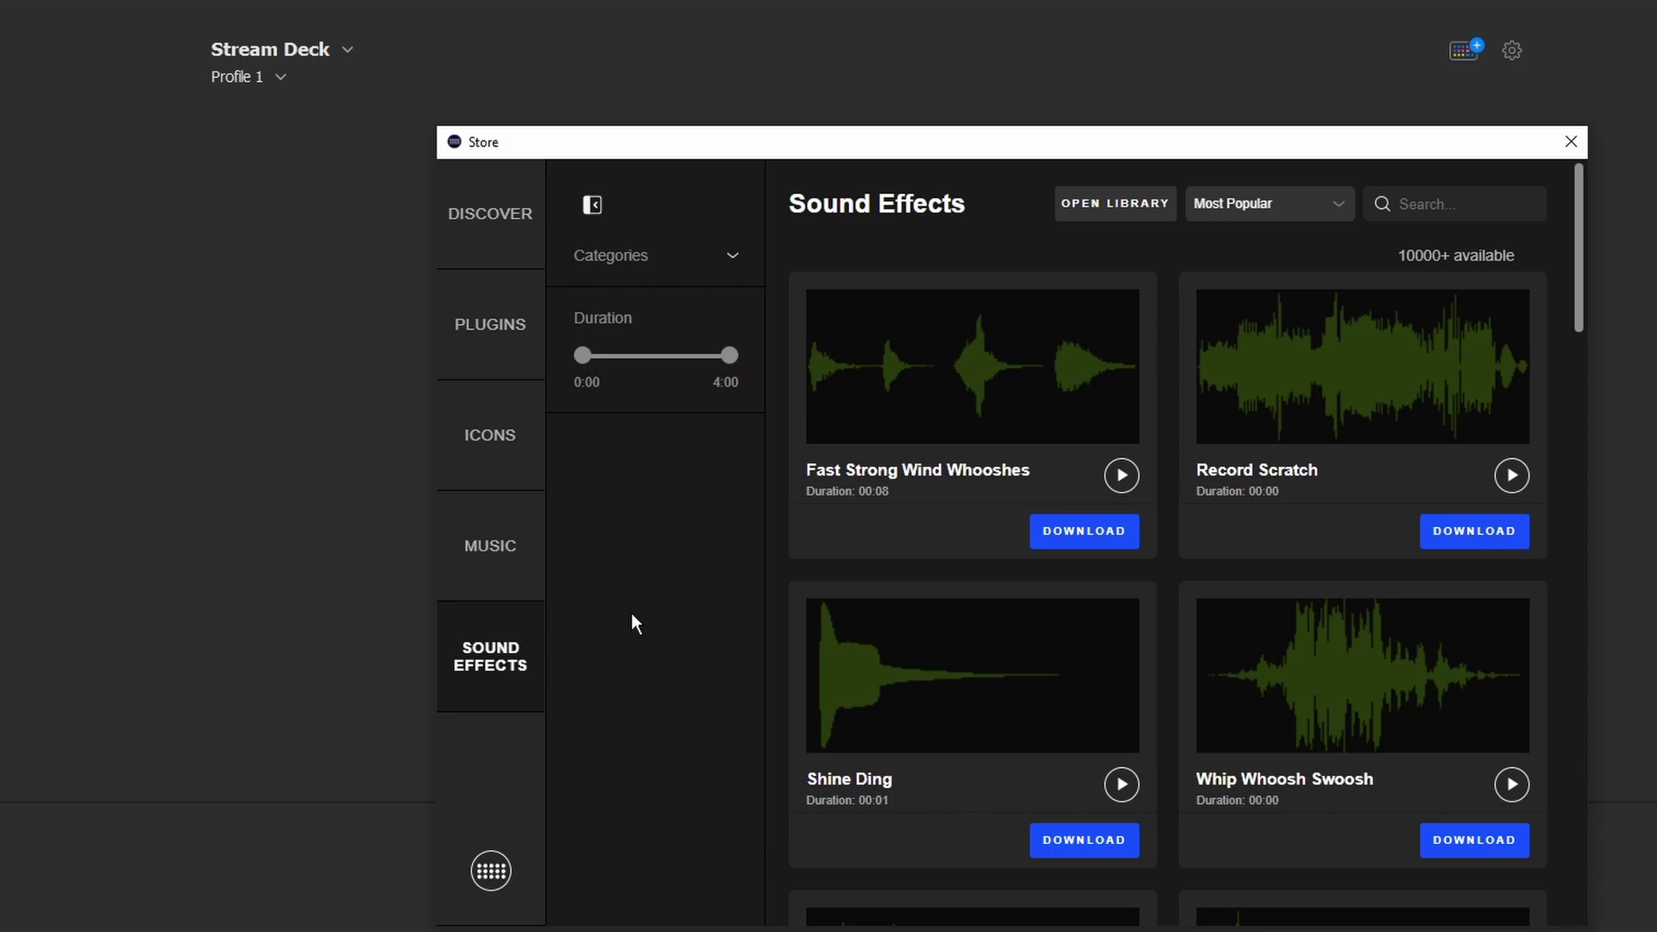
pyautogui.click(714, 267)
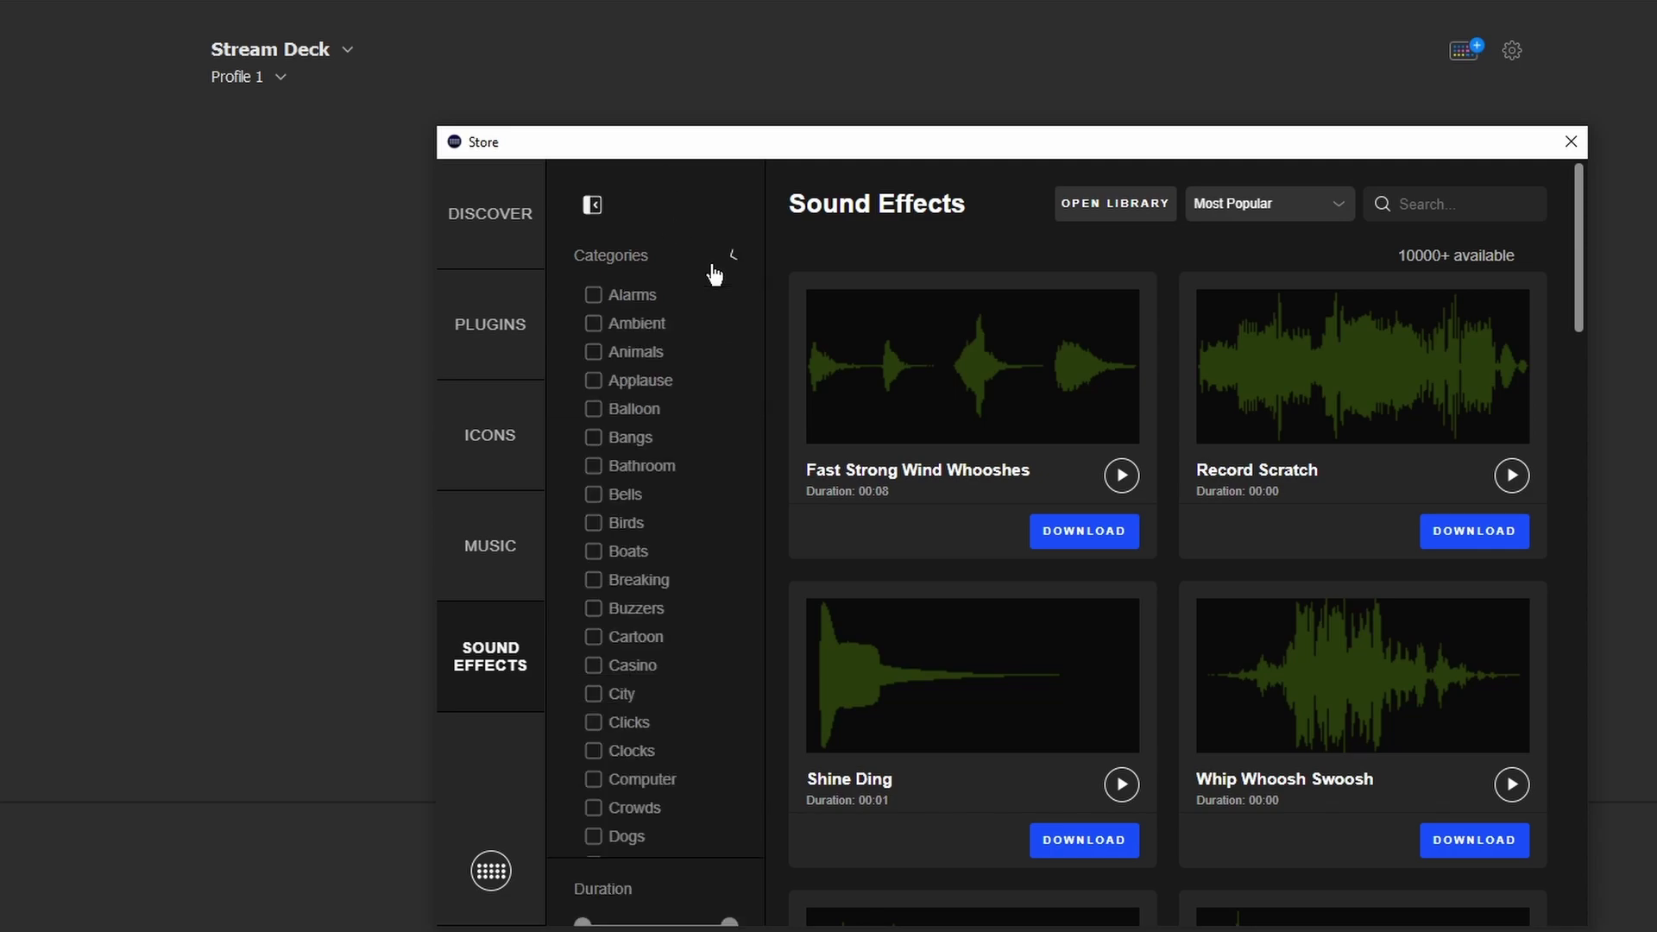
pyautogui.scroll(-2, 702, 561)
pyautogui.scroll(-10, 703, 561)
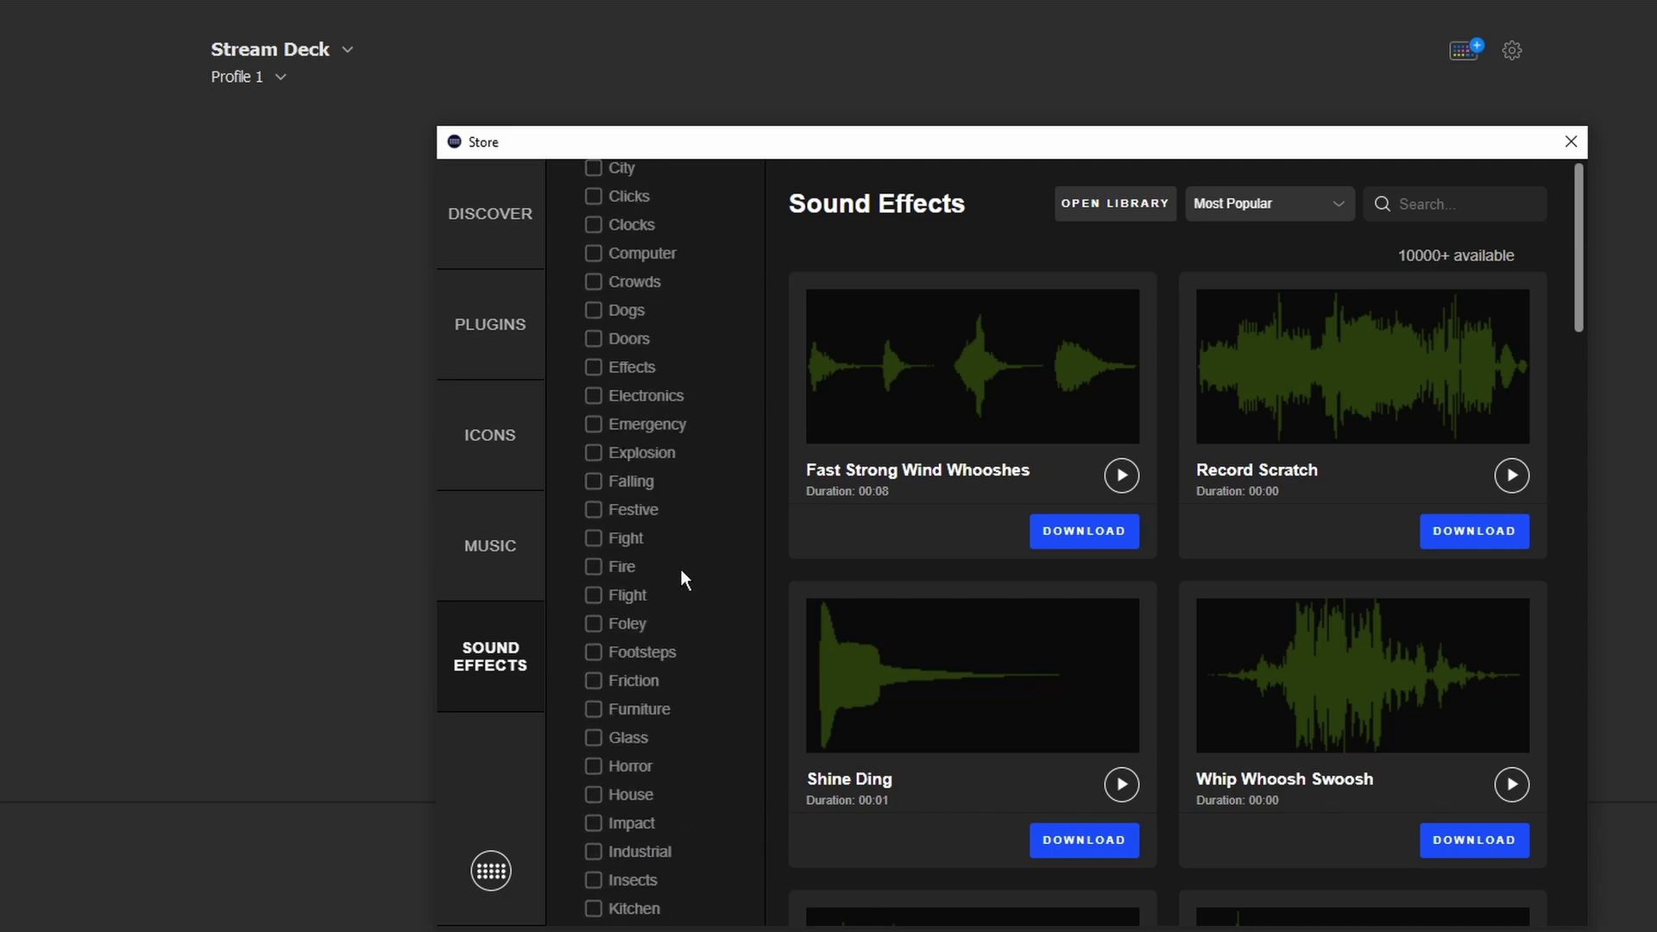
pyautogui.scroll(-3, 677, 573)
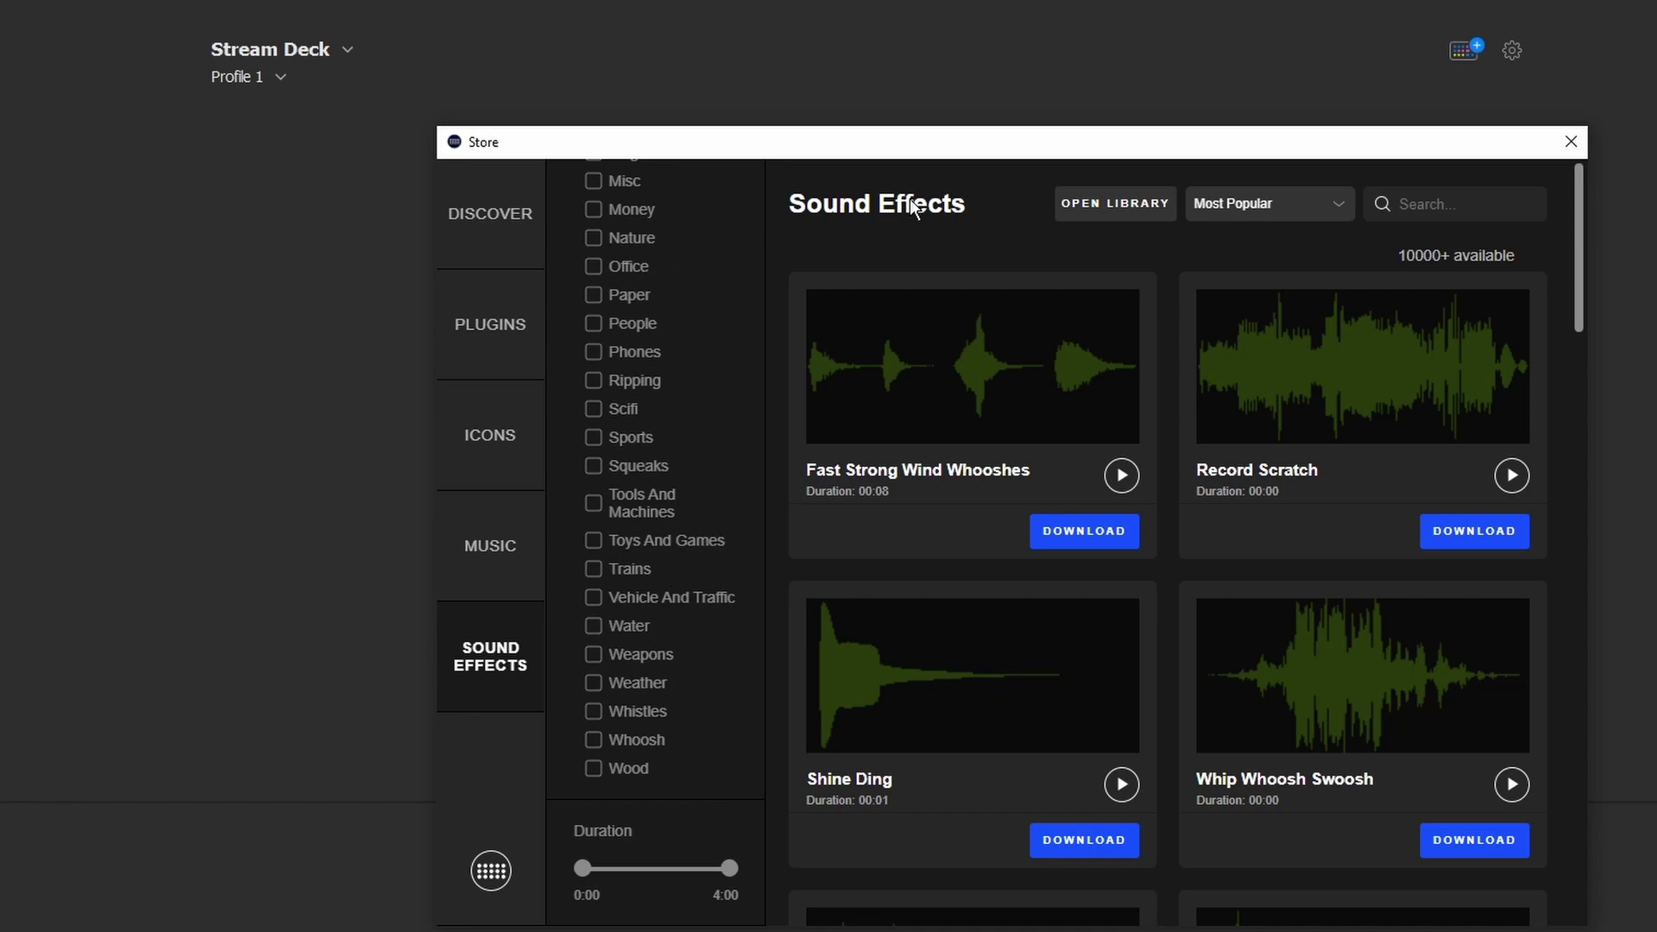
pyautogui.click(1571, 142)
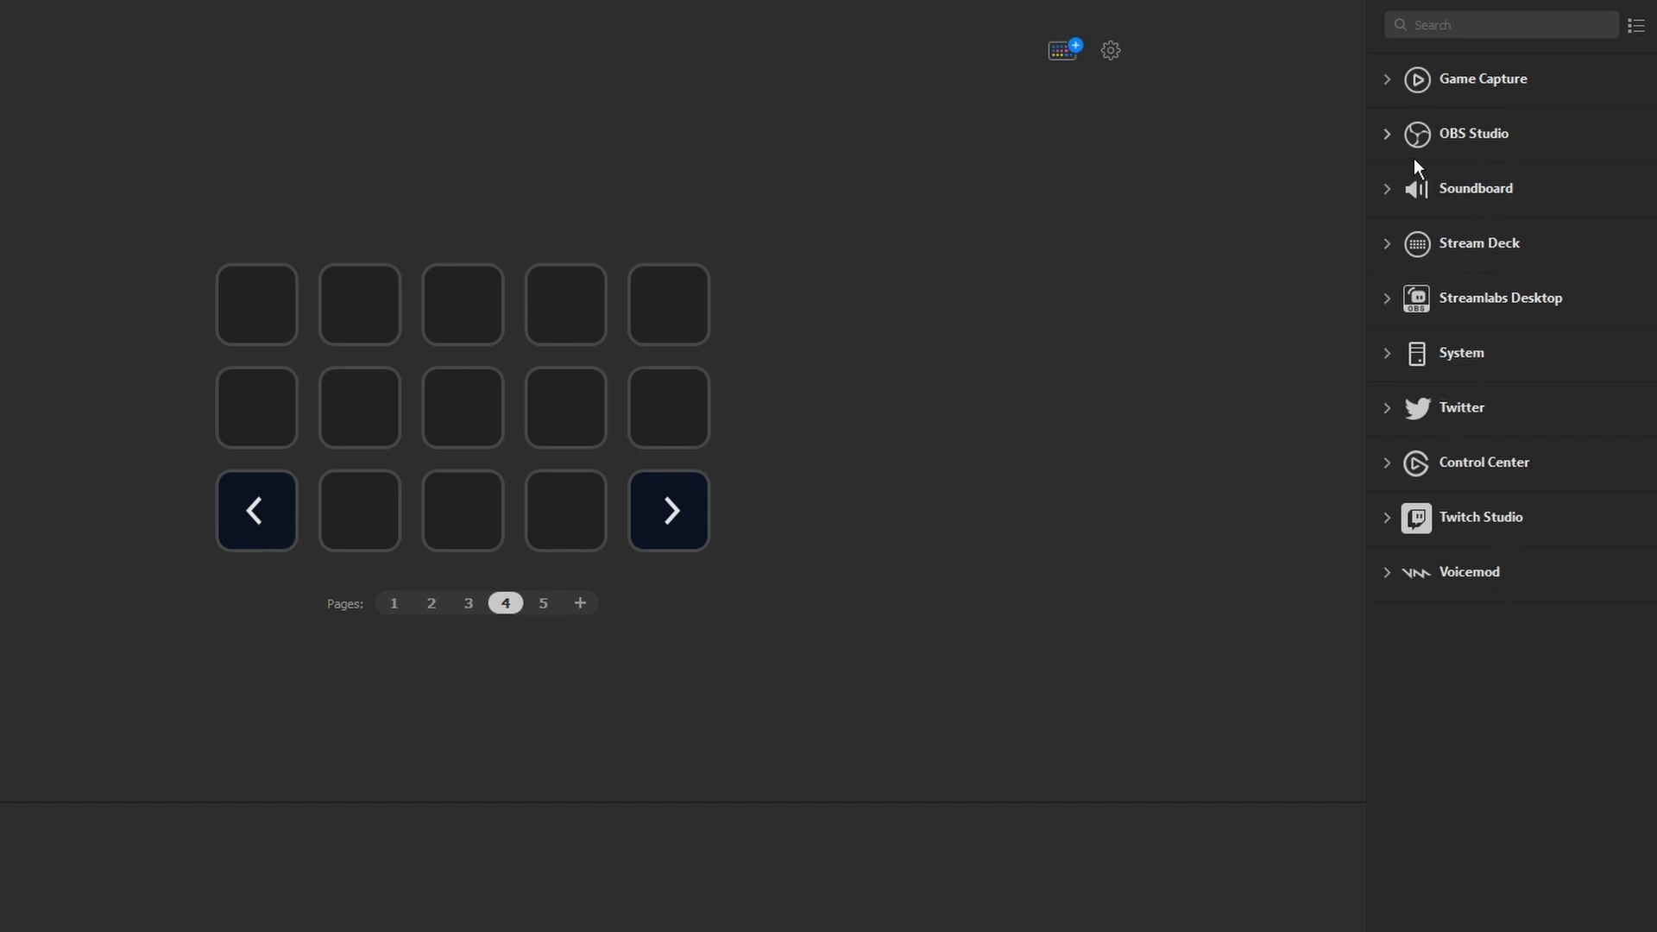
# Look over the Game Capture actions, and assign the OBS Studio Scene action to the middle key of page 4's top row.
pyautogui.click(1391, 81)
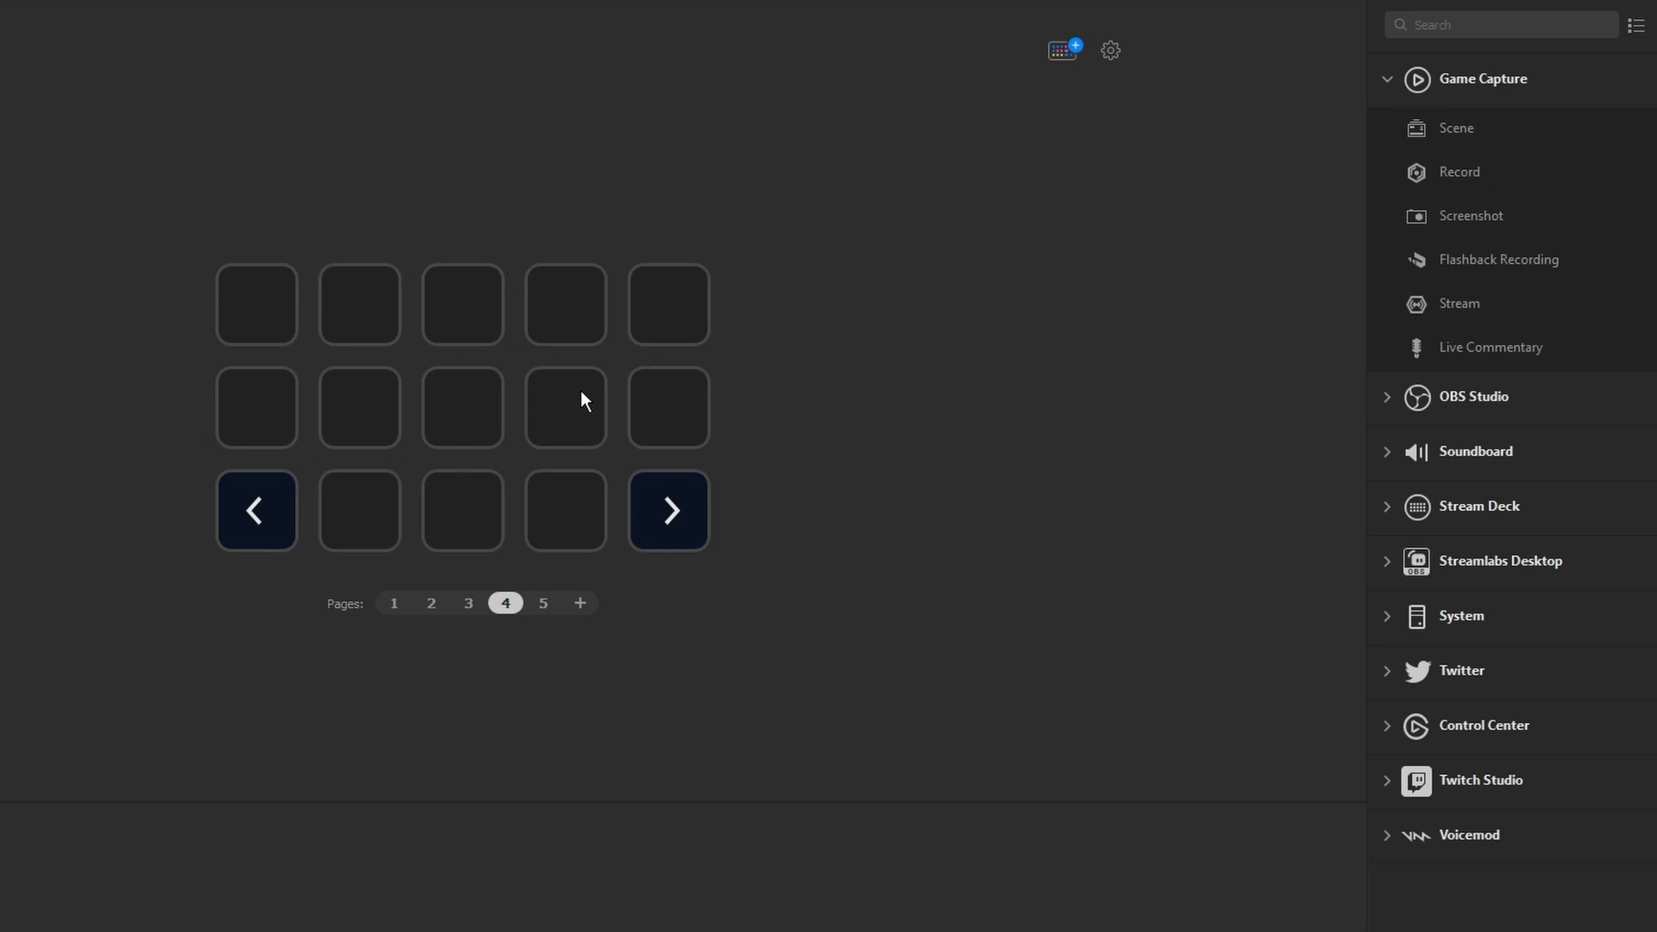
pyautogui.click(1387, 78)
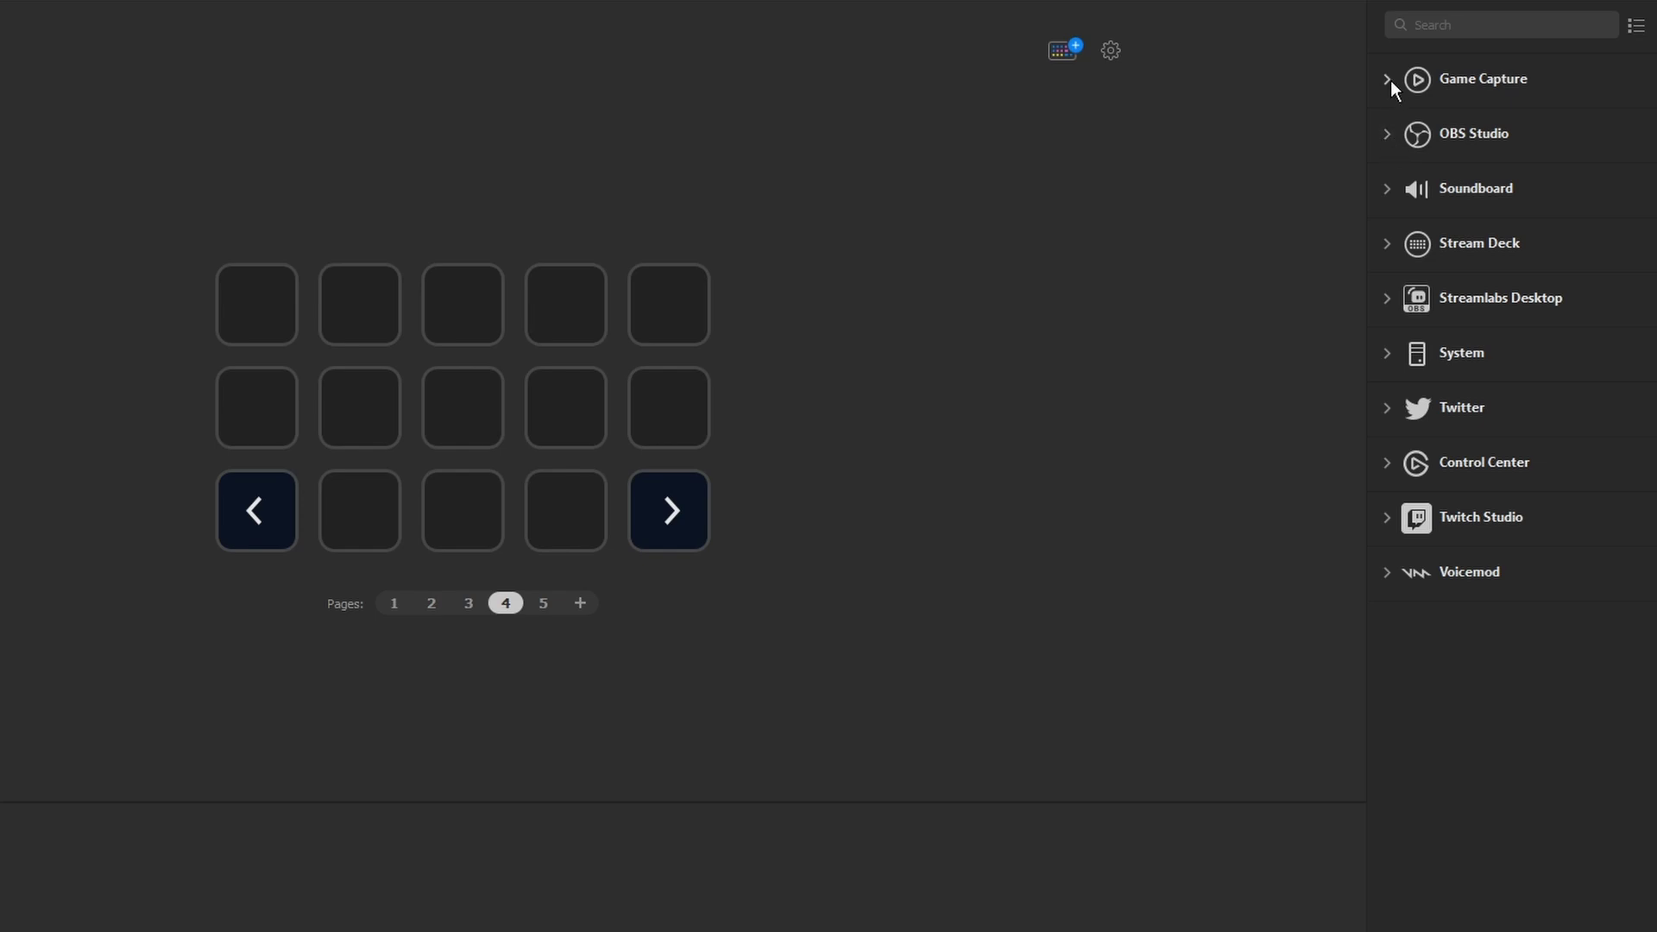
pyautogui.click(1388, 135)
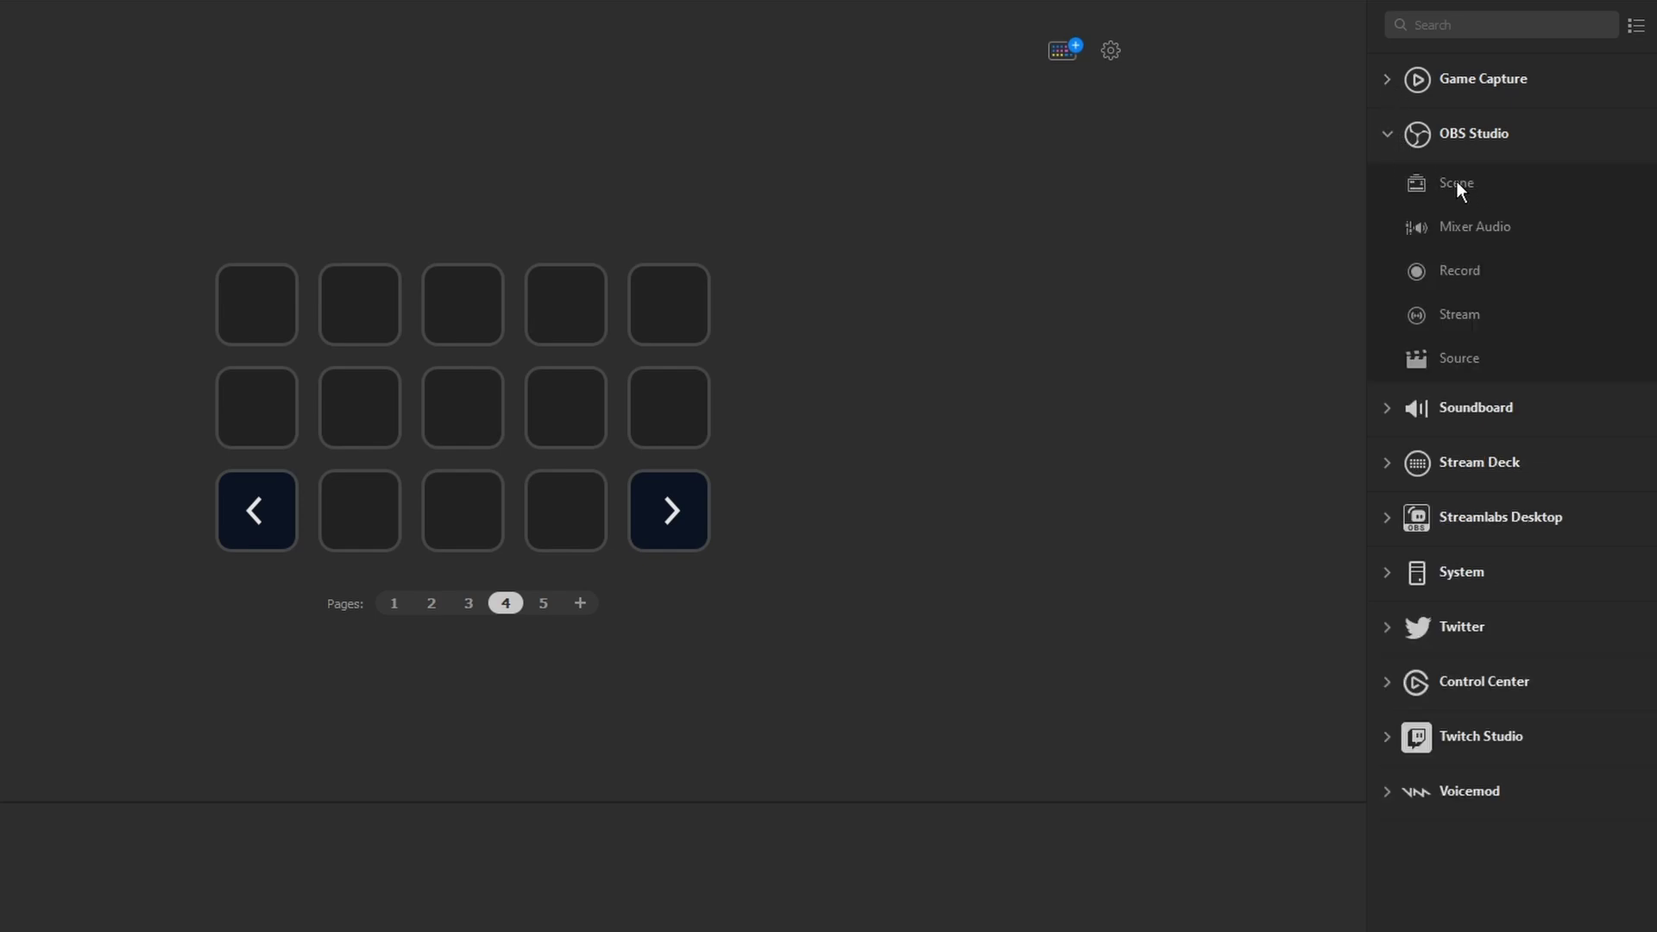
pyautogui.moveTo(1457, 181); pyautogui.dragTo(479, 292)
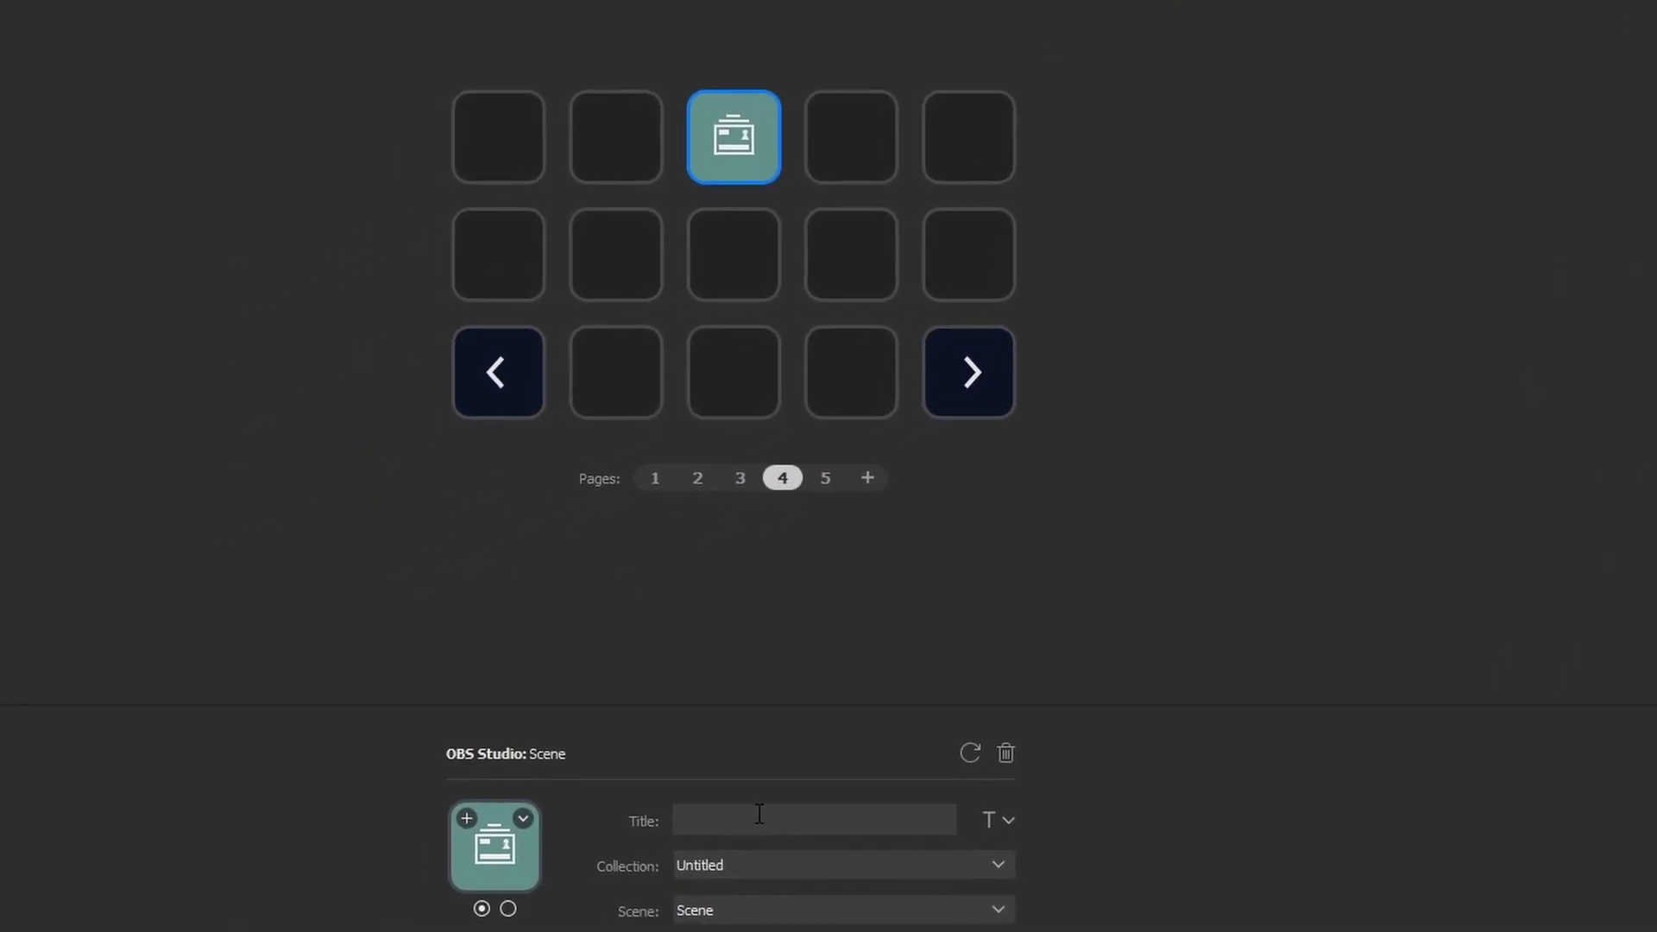
# Title the Scene key "starting soon", with the two words on separate lines.
pyautogui.click(683, 837)
pyautogui.write('s')
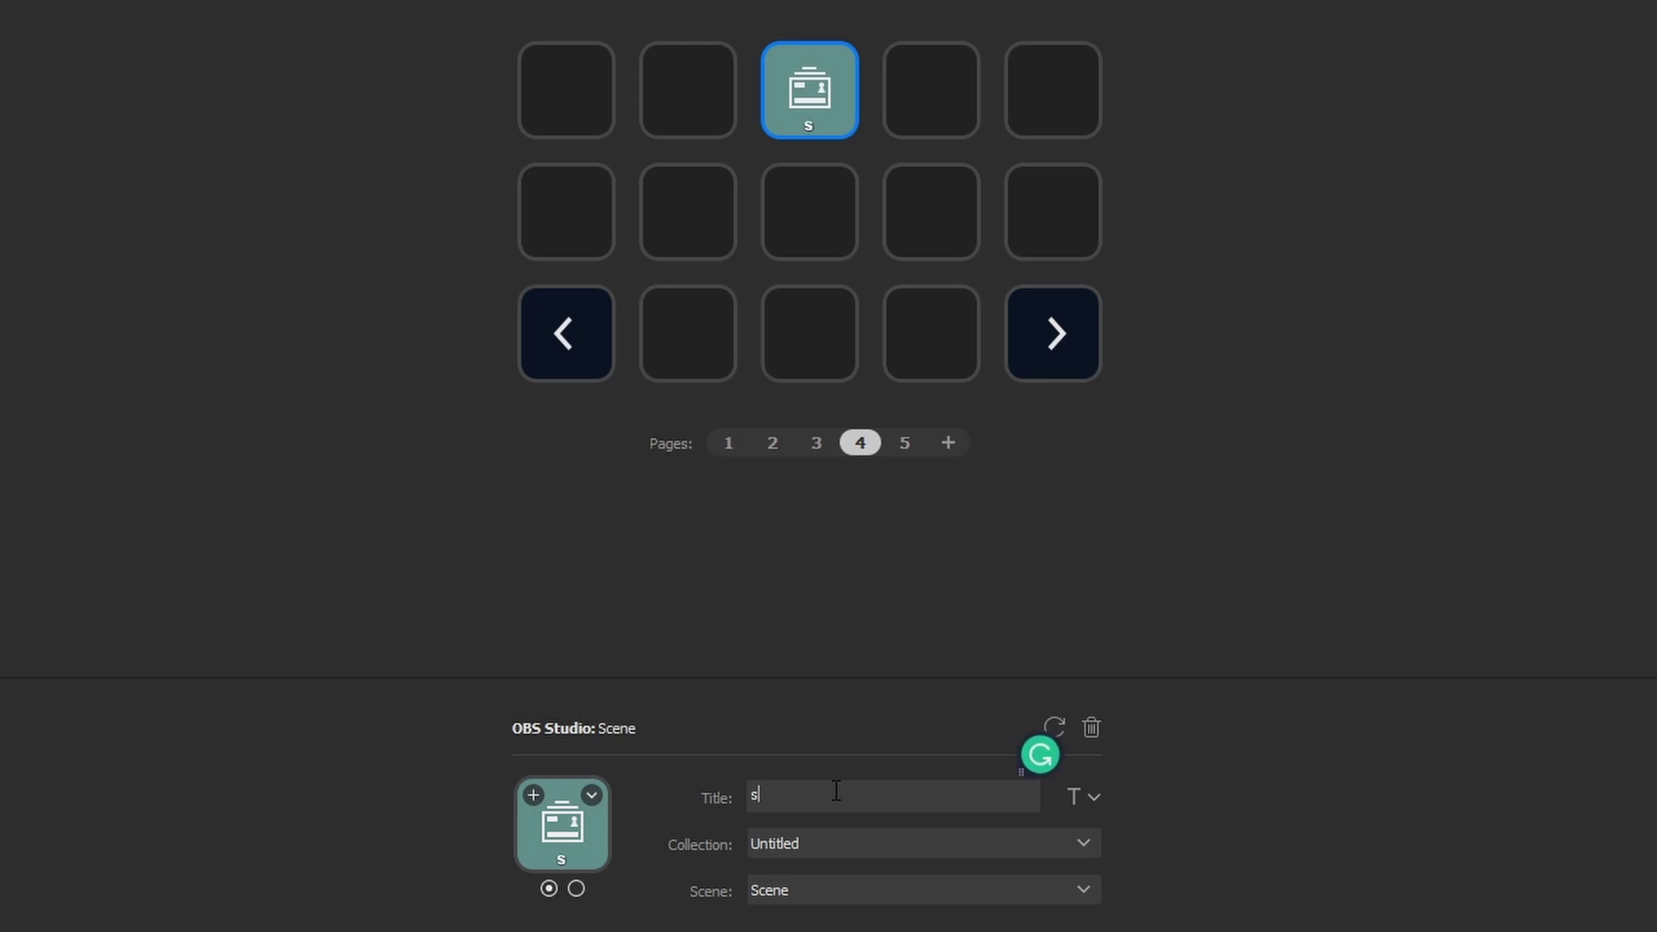
pyautogui.write('tarting soon')
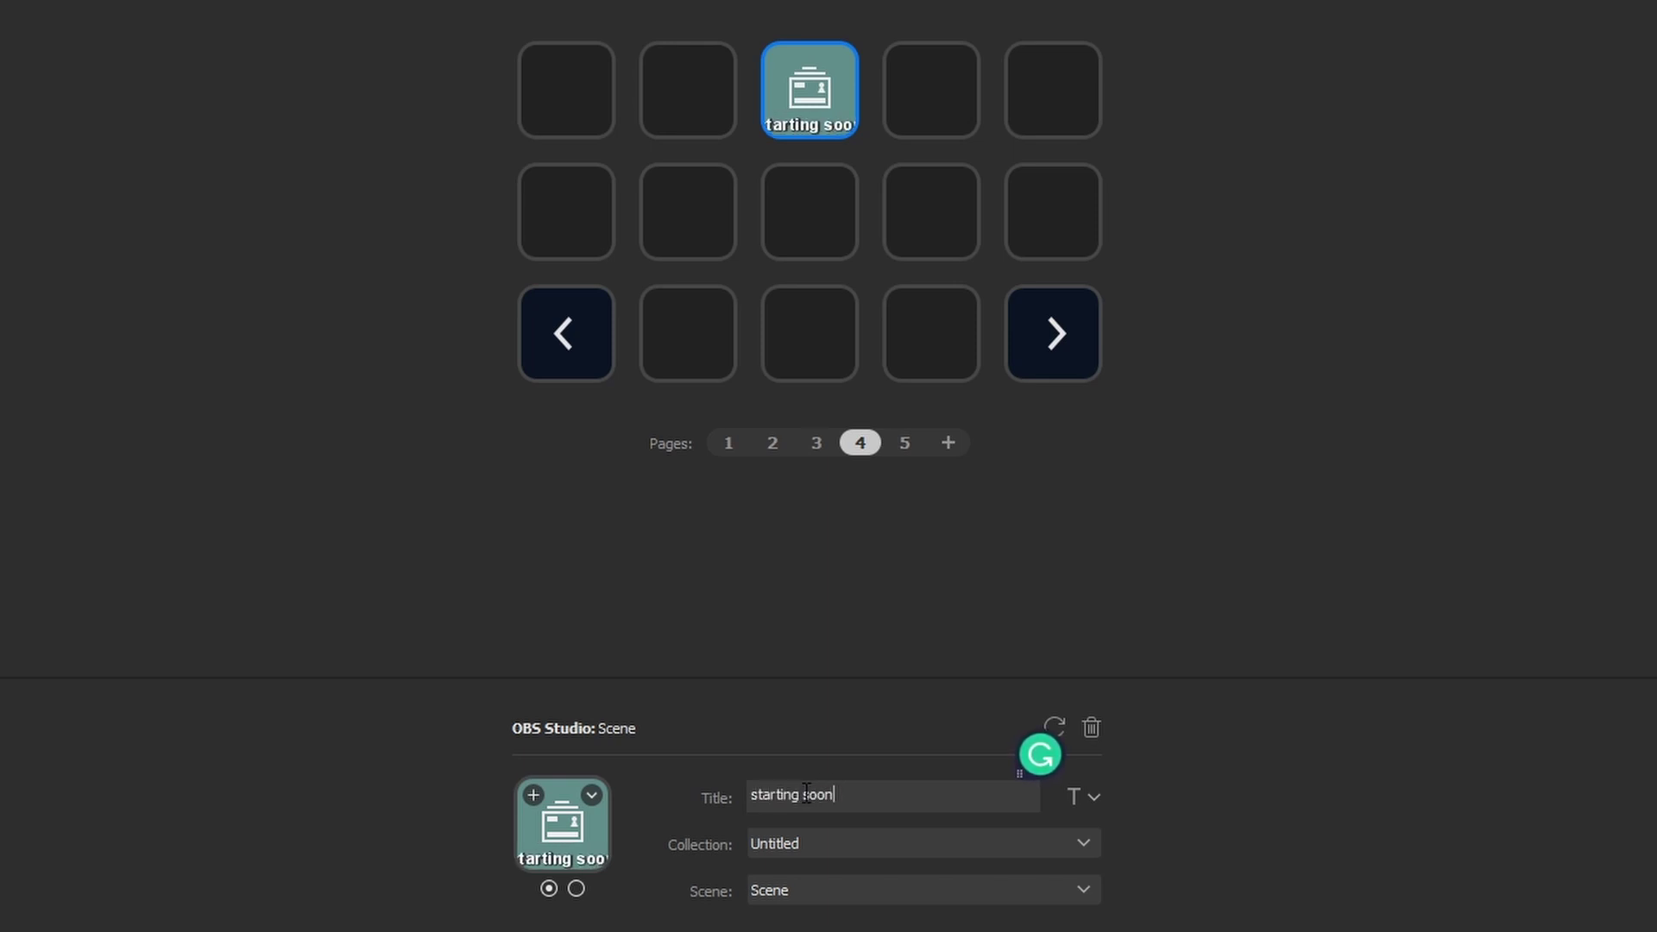
pyautogui.click(806, 793)
pyautogui.press('Return')
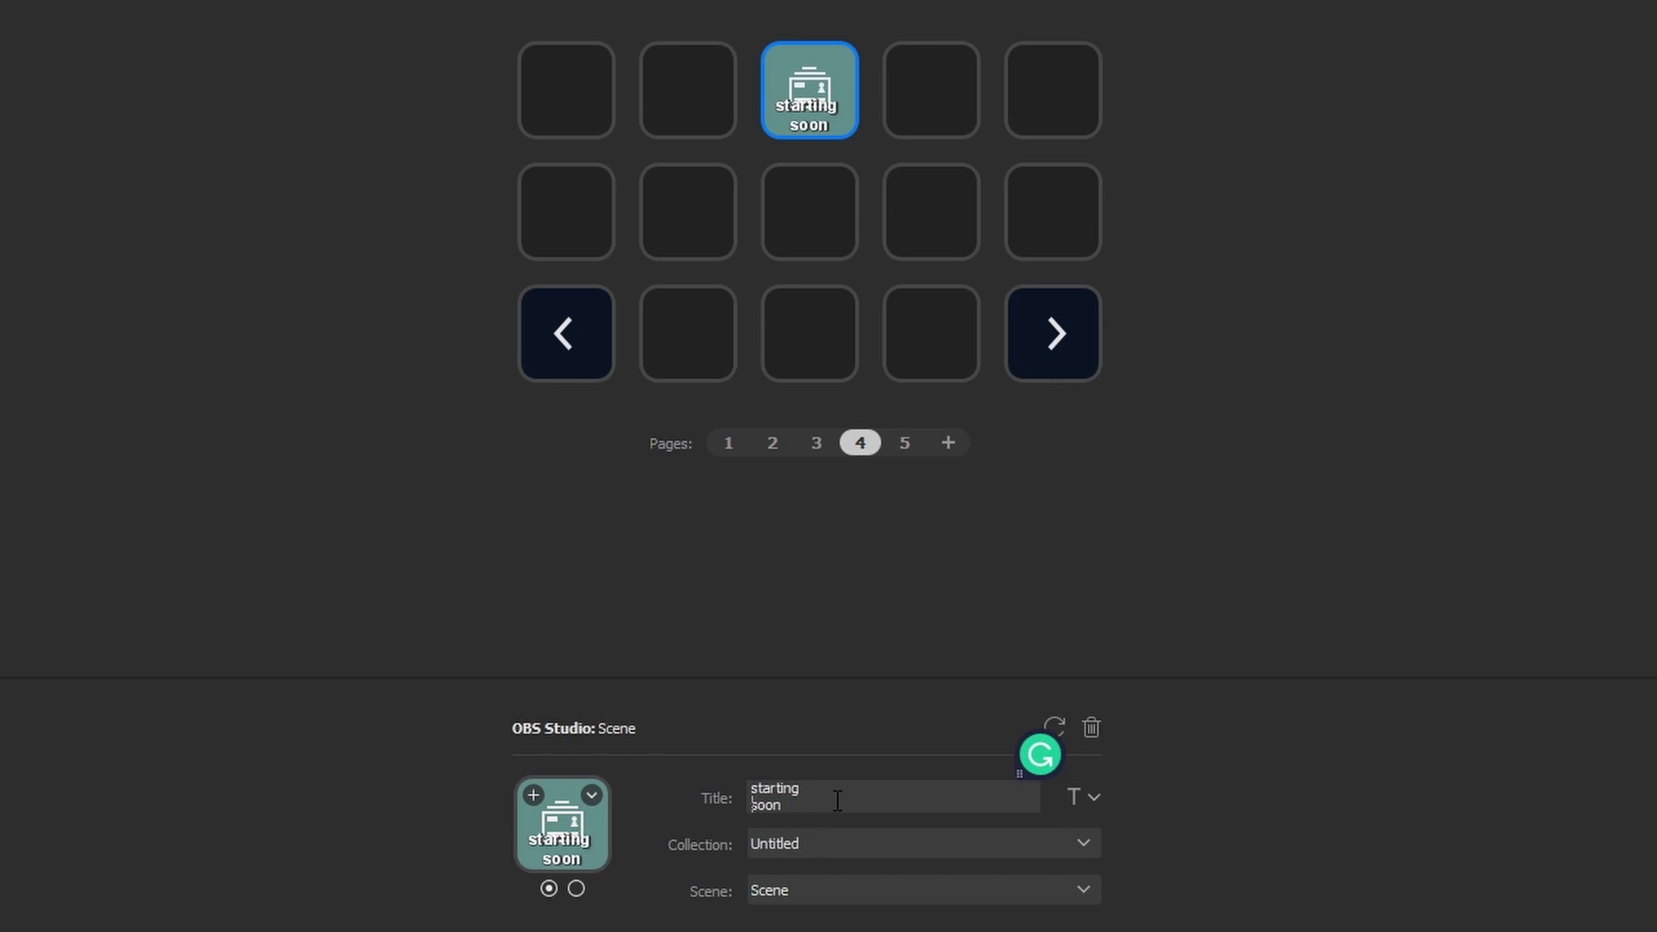
# Check the Collection and Scene choices available for the "starting soon" key.
pyautogui.click(863, 843)
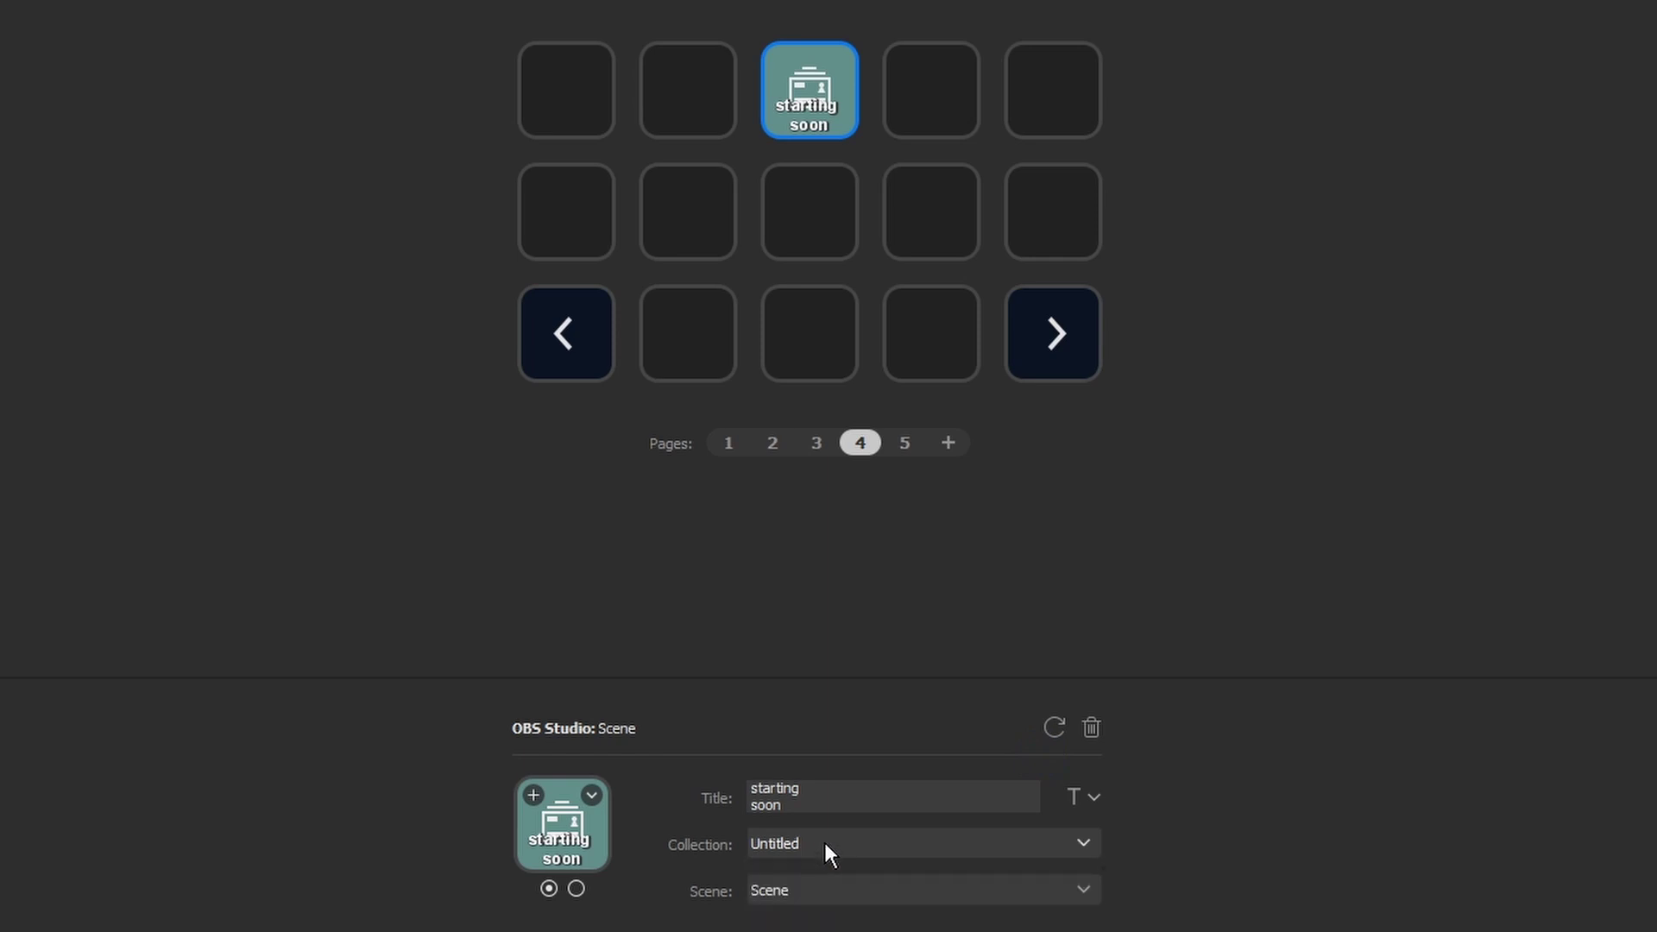
pyautogui.click(875, 896)
pyautogui.click(873, 889)
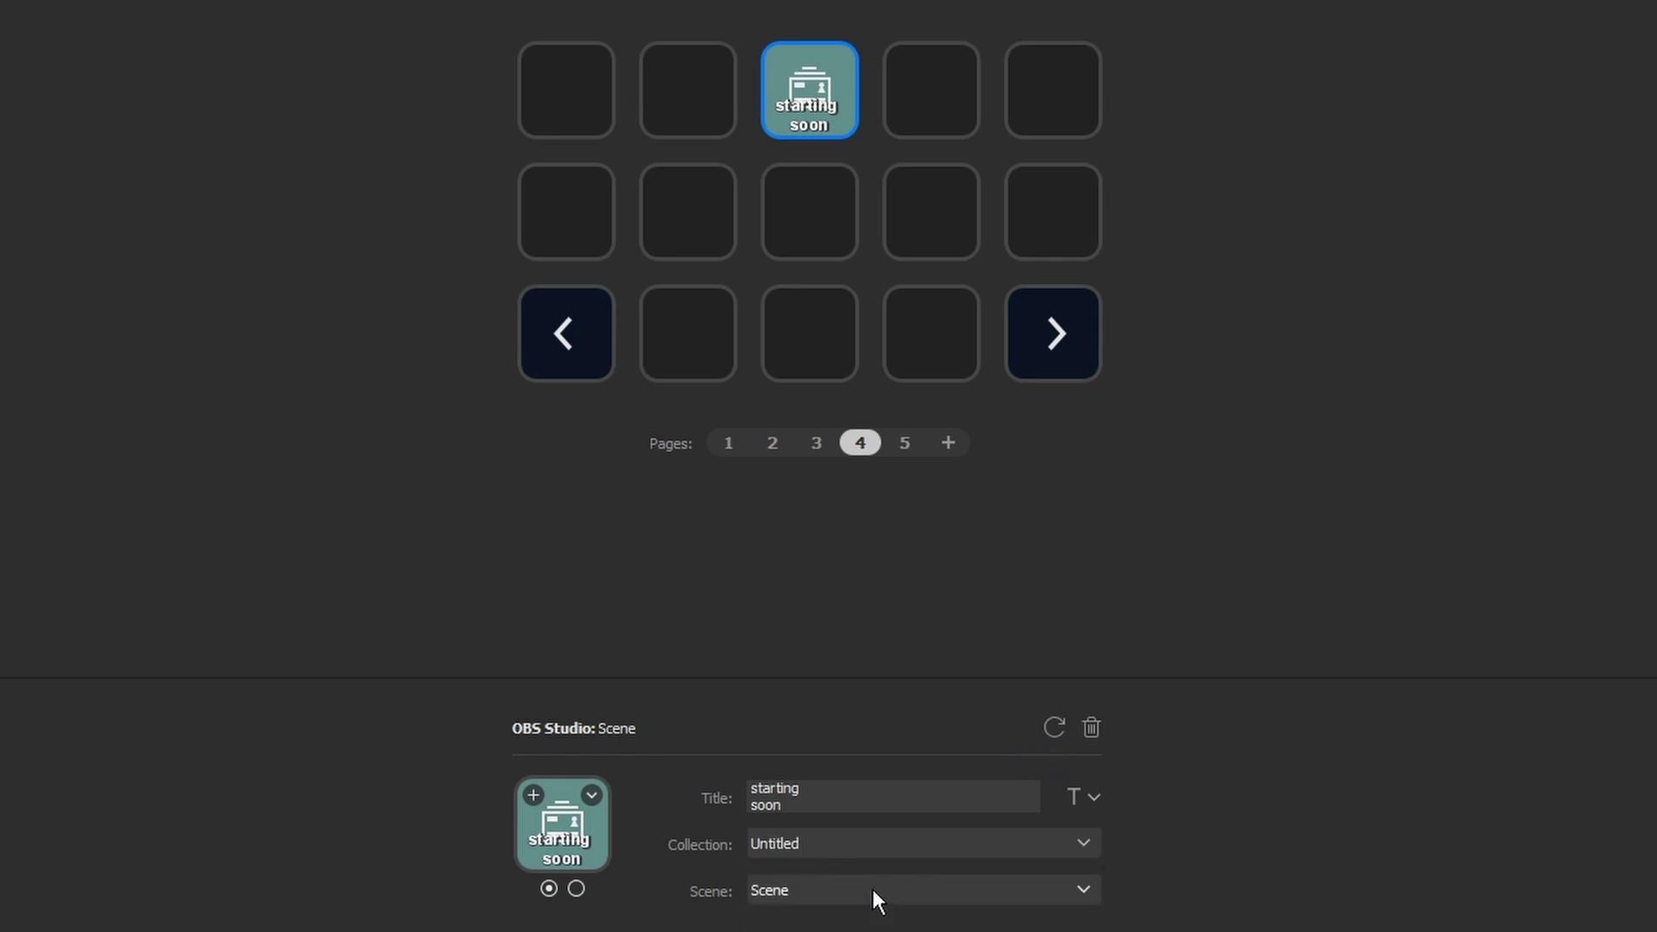
pyautogui.click(808, 891)
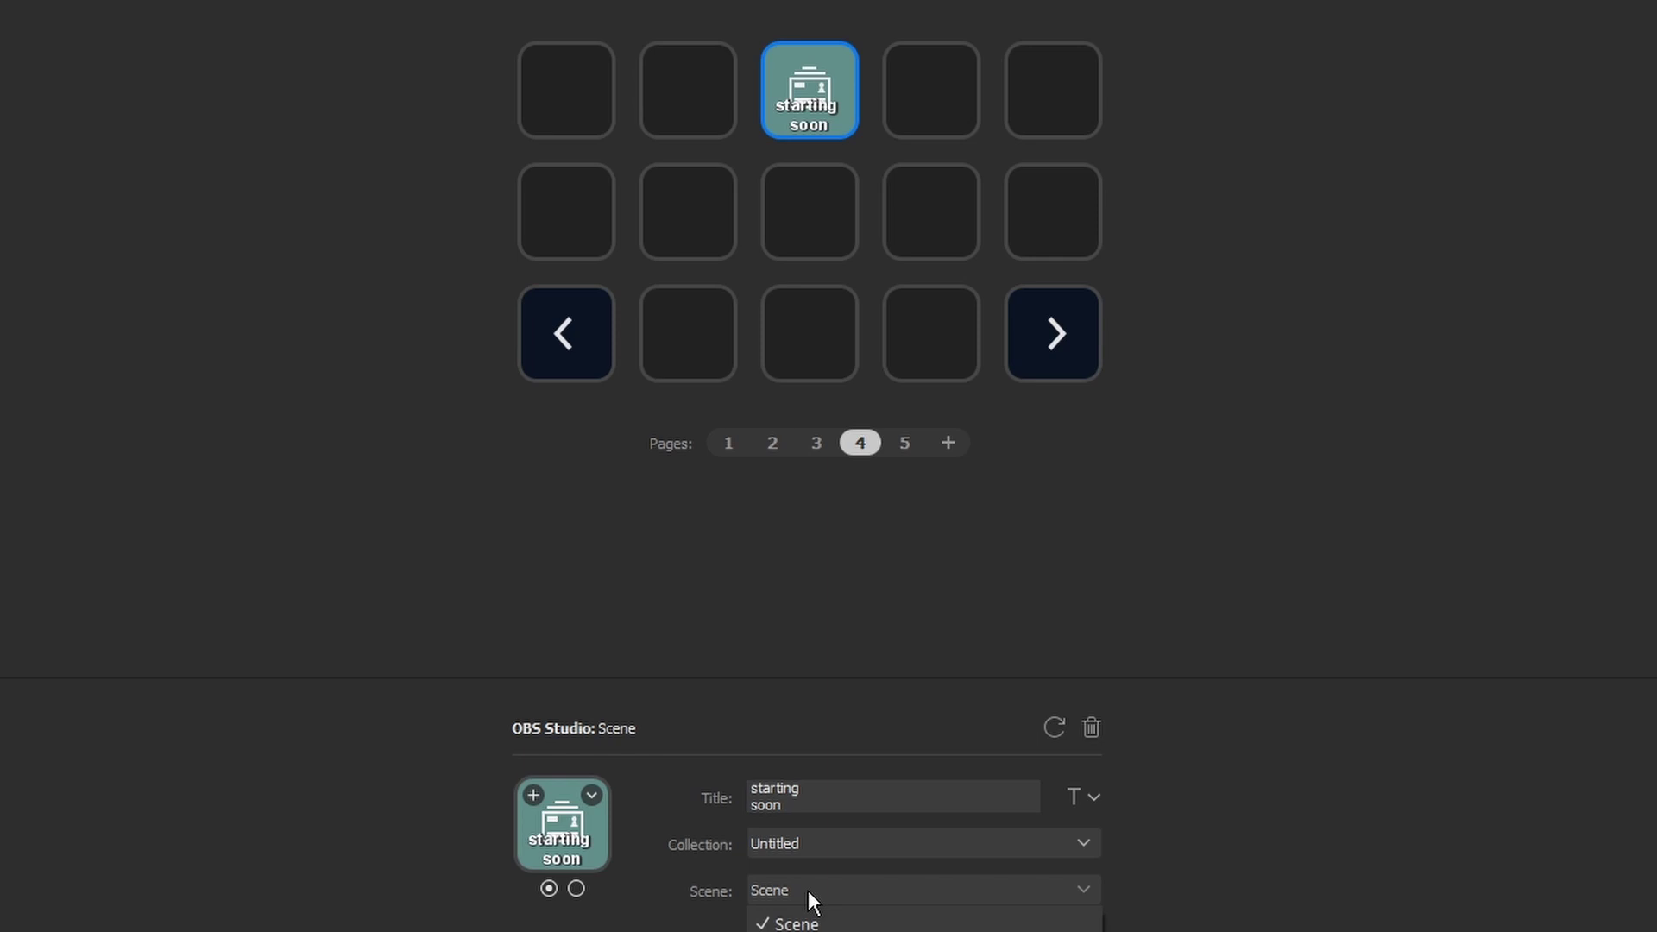
pyautogui.click(807, 891)
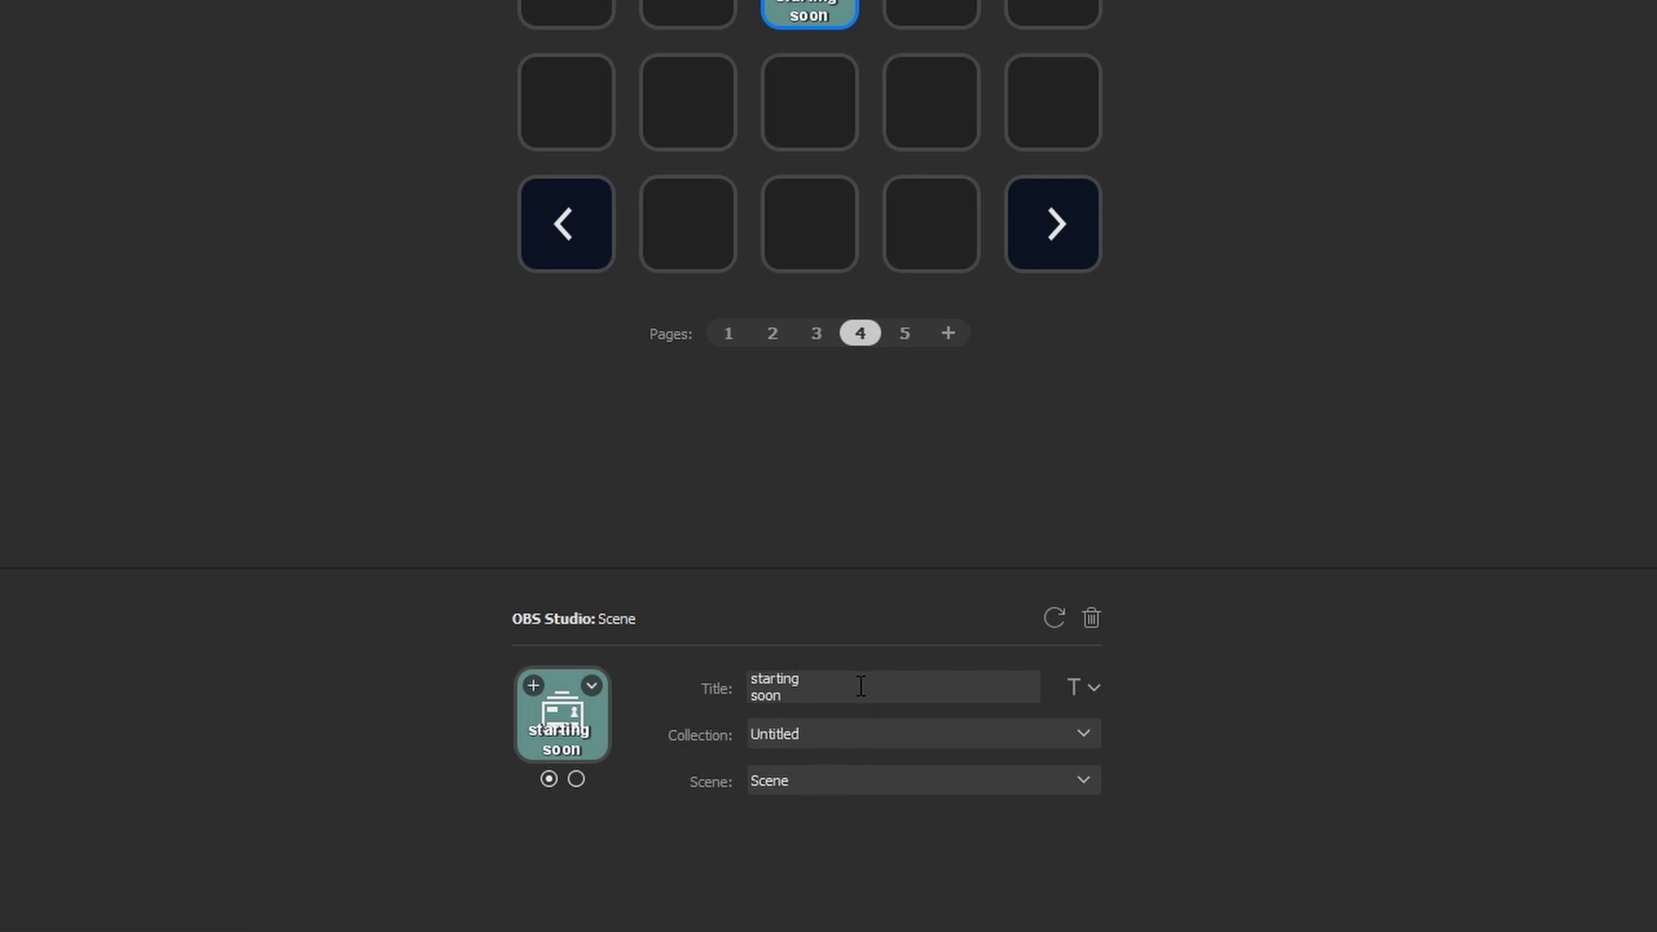
# Try the top alignment for the key's title, and align it to the middle.
pyautogui.click(1094, 686)
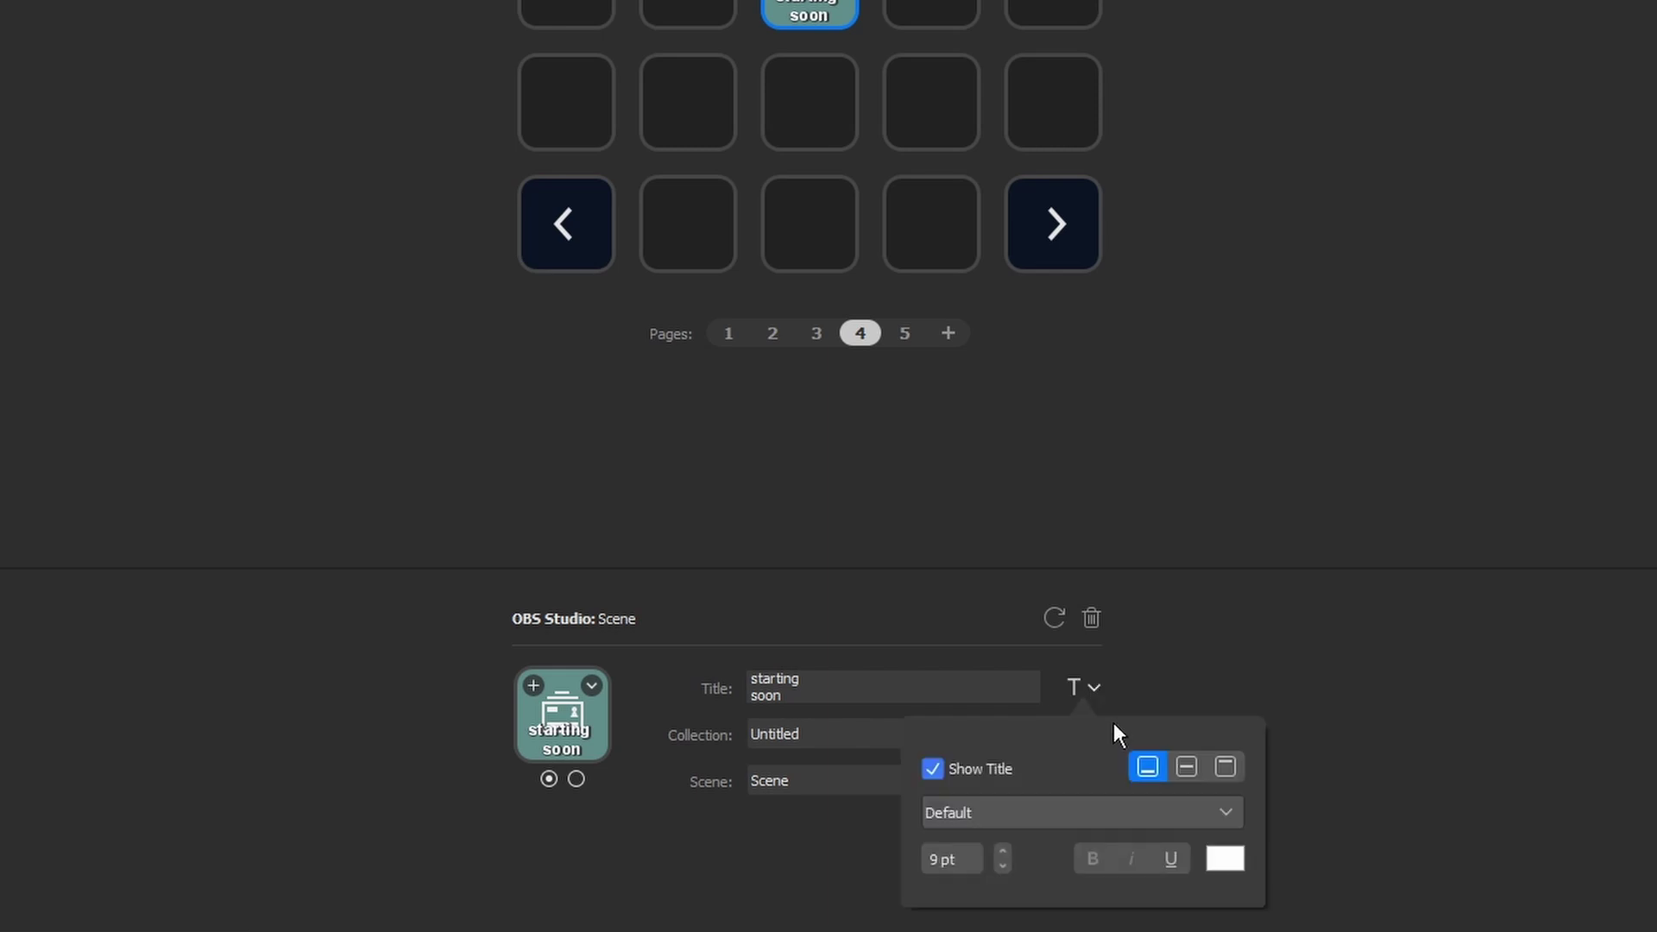
pyautogui.click(1186, 766)
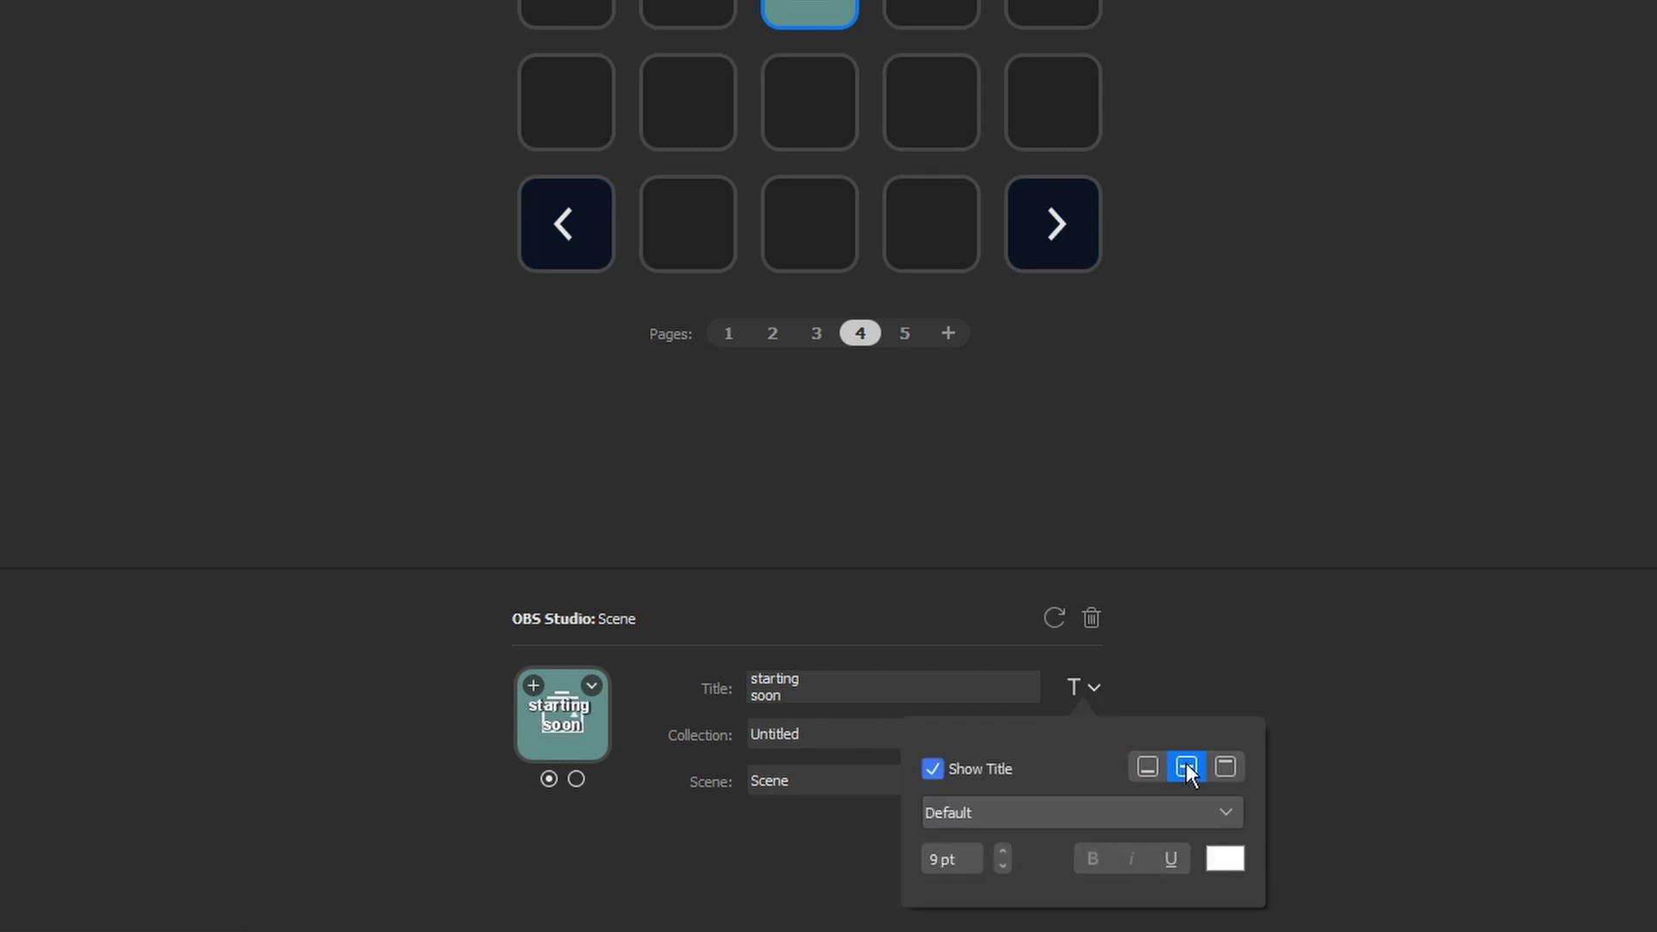
pyautogui.click(1226, 765)
pyautogui.click(1184, 774)
# Set the key title's font size to 10 pt, trying 13 pt first.
pyautogui.click(1002, 849)
pyautogui.click(1002, 849)
pyautogui.click(1002, 849)
pyautogui.click(1002, 849)
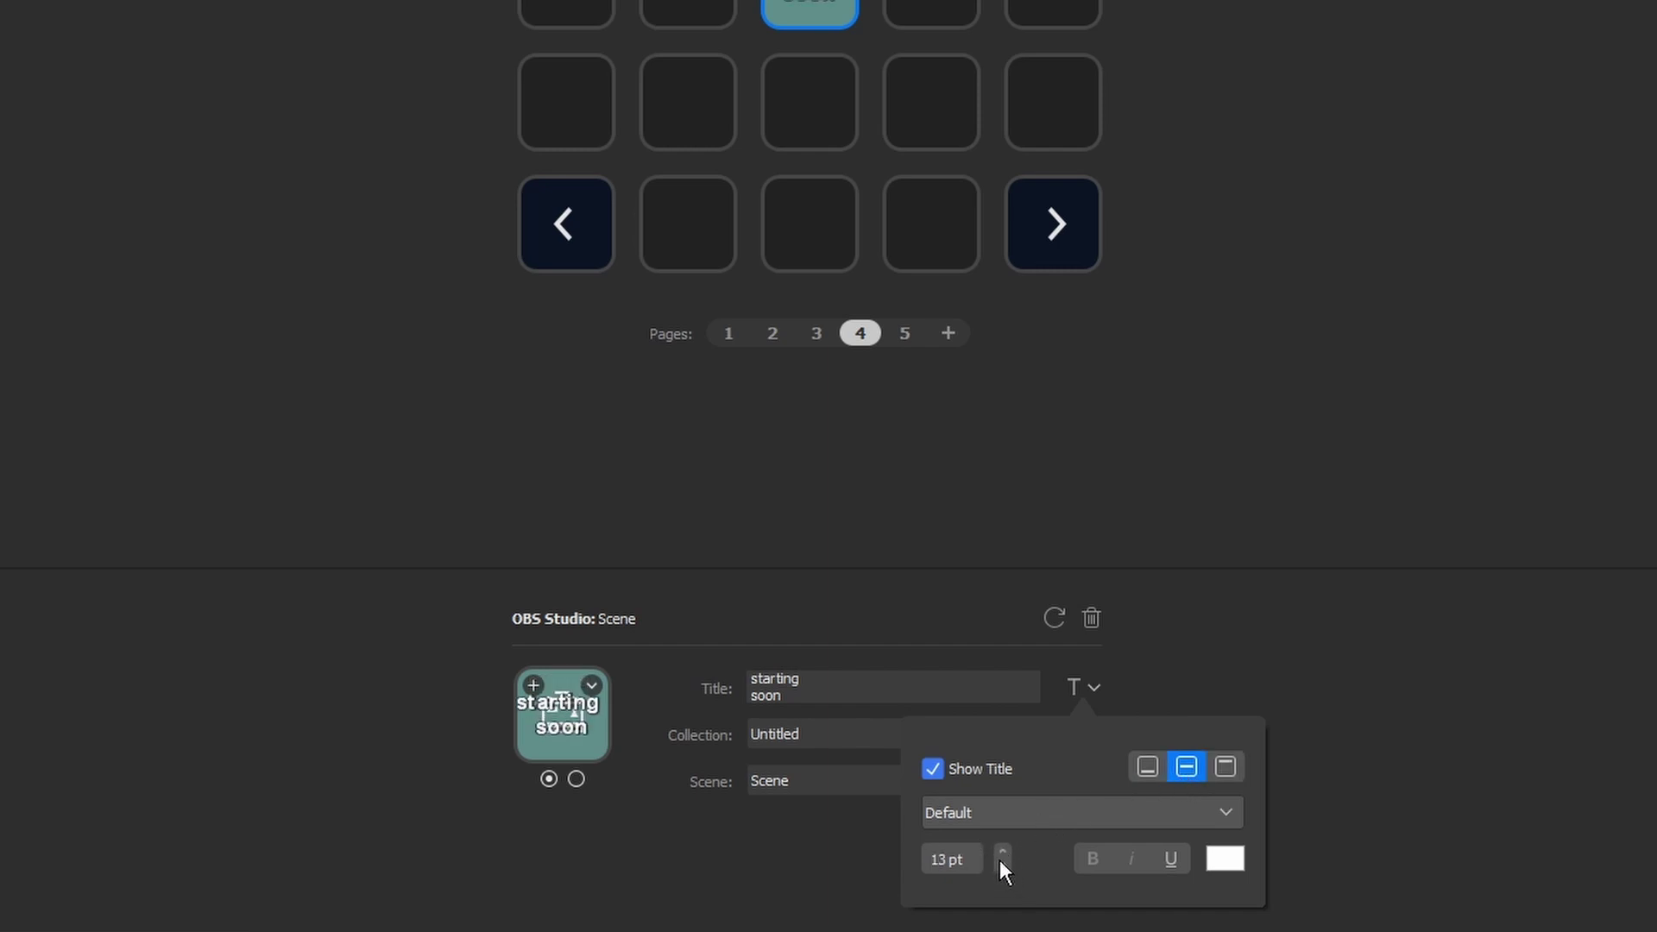
pyautogui.click(1003, 864)
pyautogui.click(1002, 865)
pyautogui.click(1002, 865)
# Try underlining and the Courier font on the key title, and set its font to Impact without underline.
pyautogui.click(1170, 858)
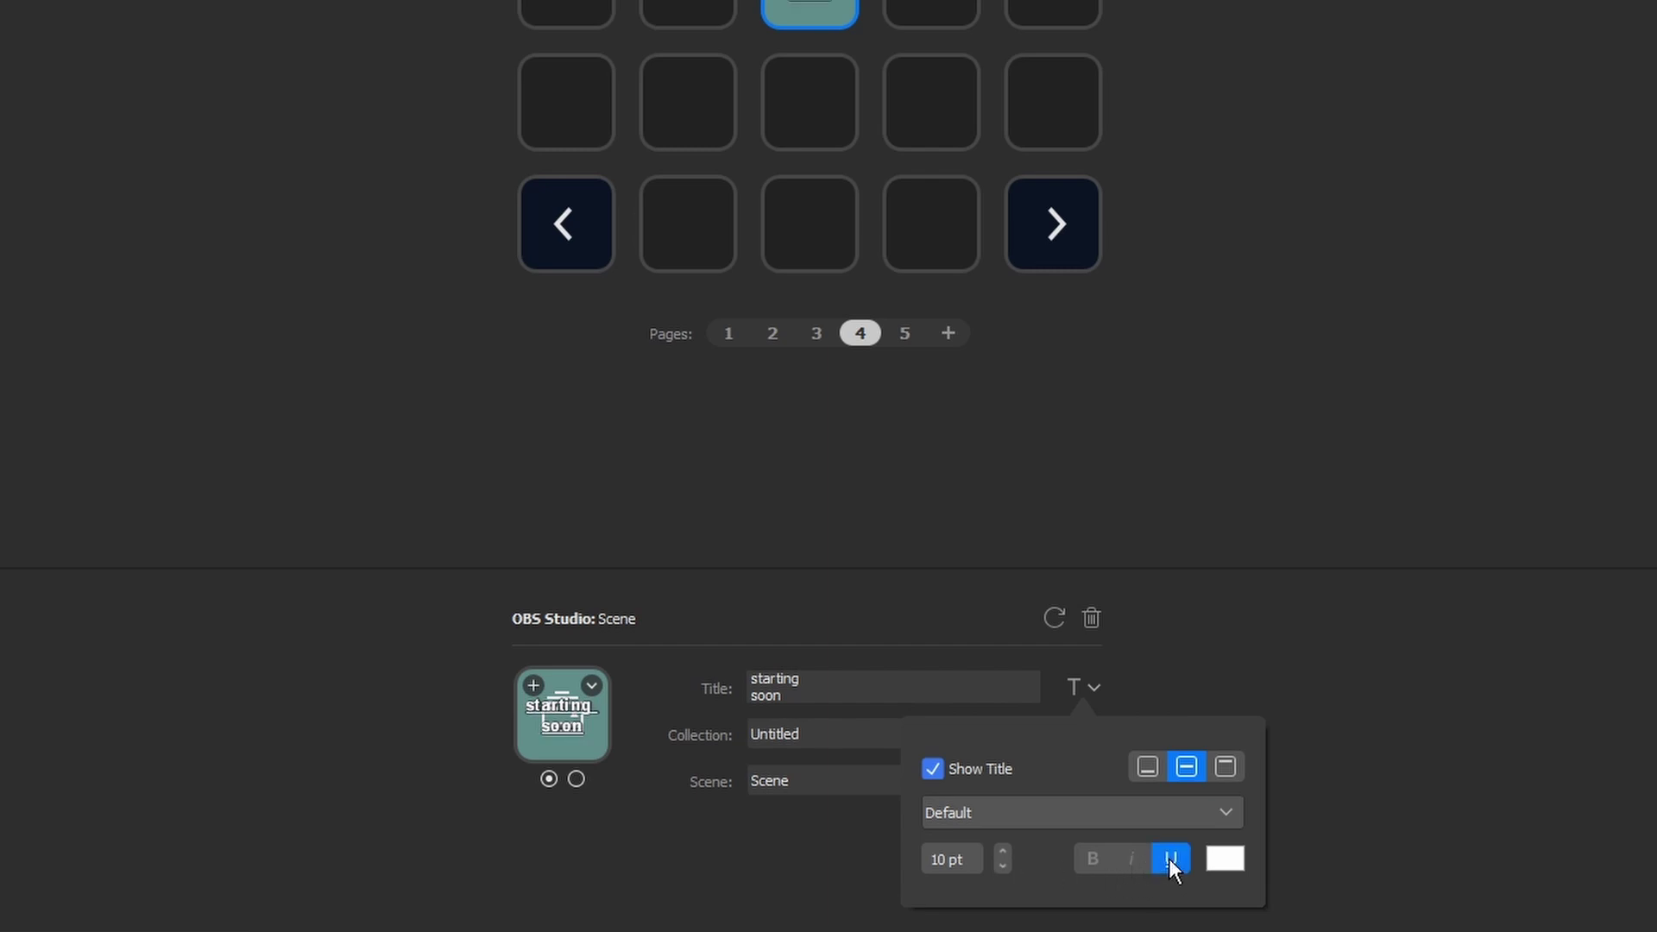
pyautogui.click(1171, 858)
pyautogui.click(1097, 811)
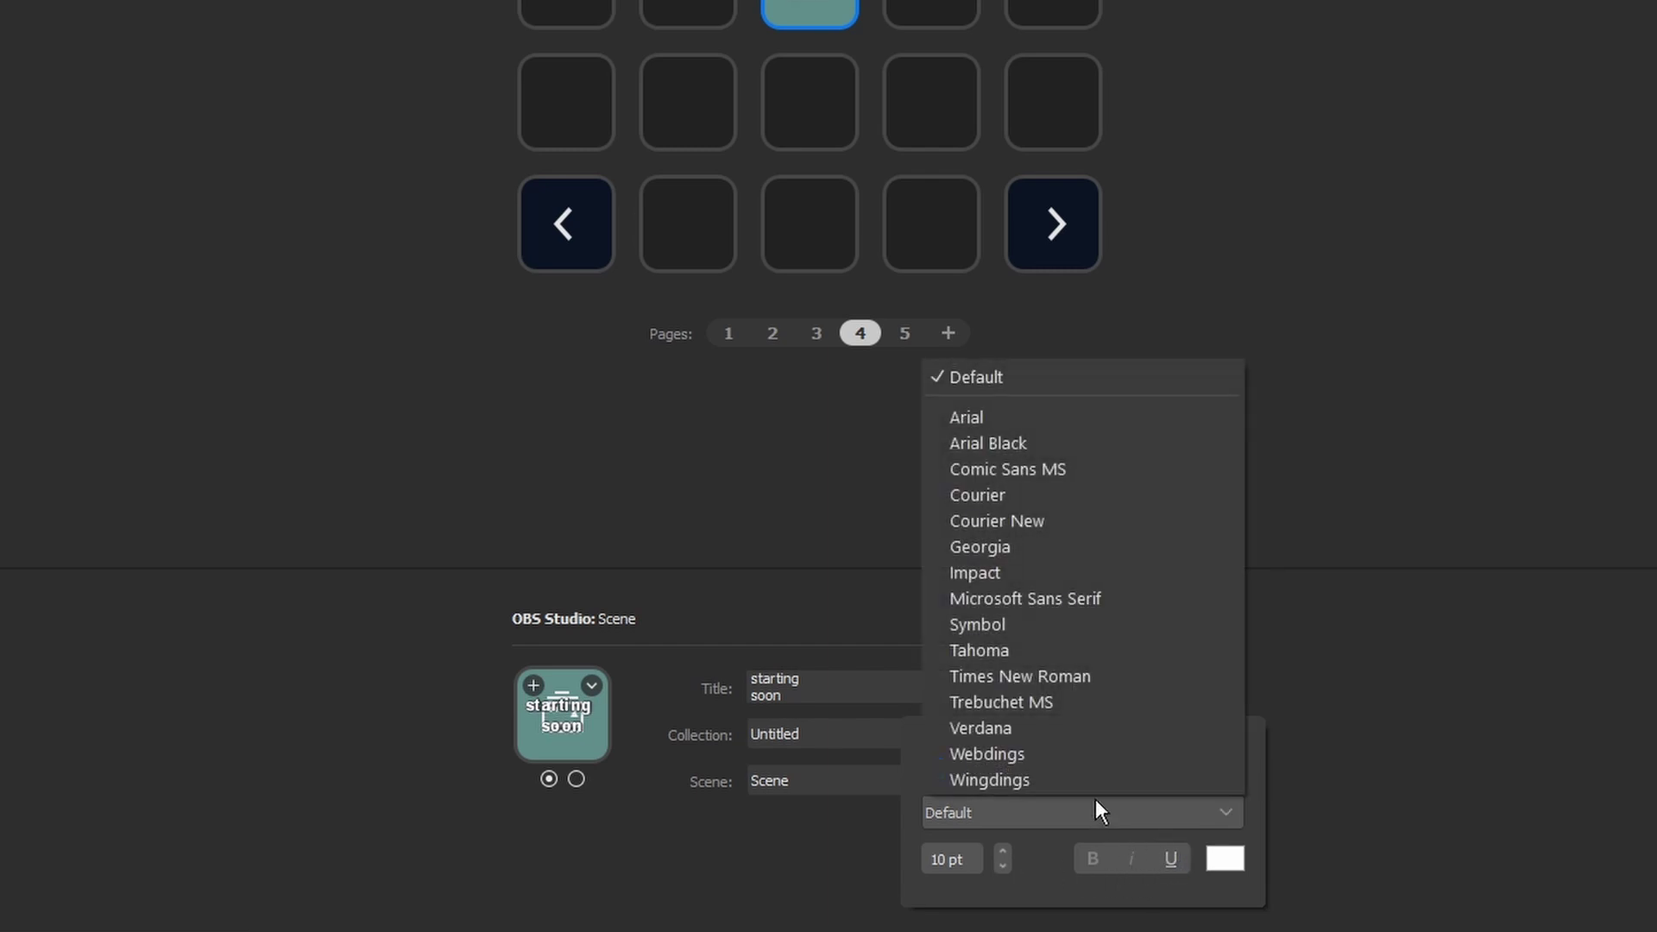
pyautogui.click(1044, 494)
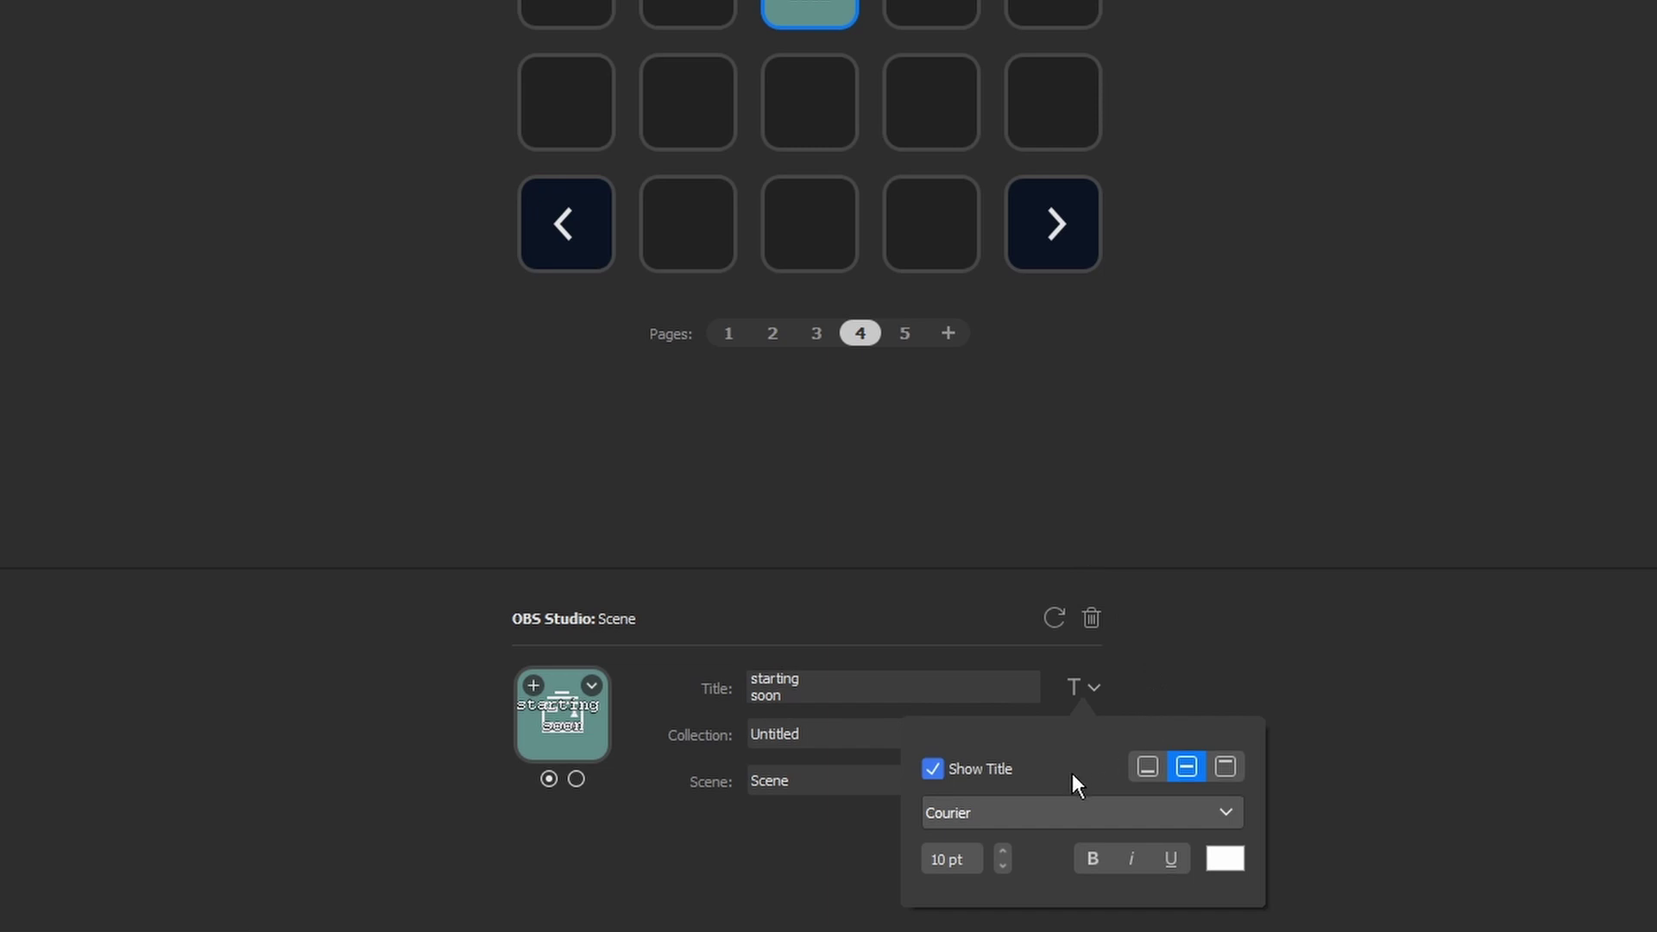
pyautogui.click(1064, 811)
pyautogui.click(1042, 570)
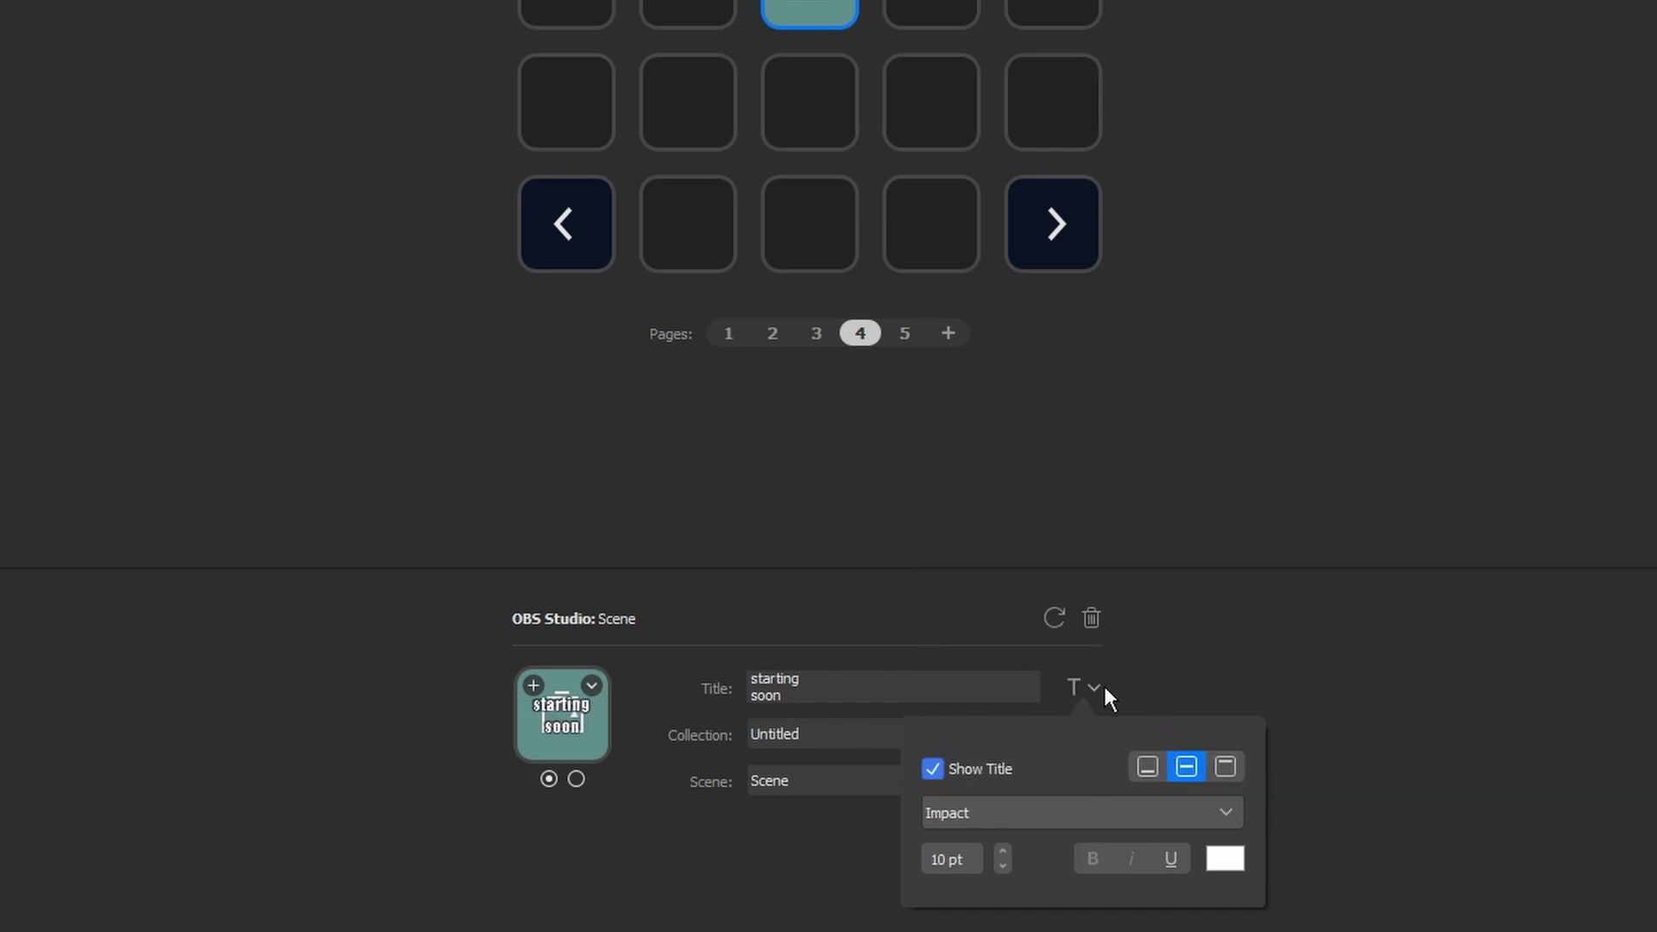
pyautogui.click(1091, 687)
pyautogui.click(1084, 688)
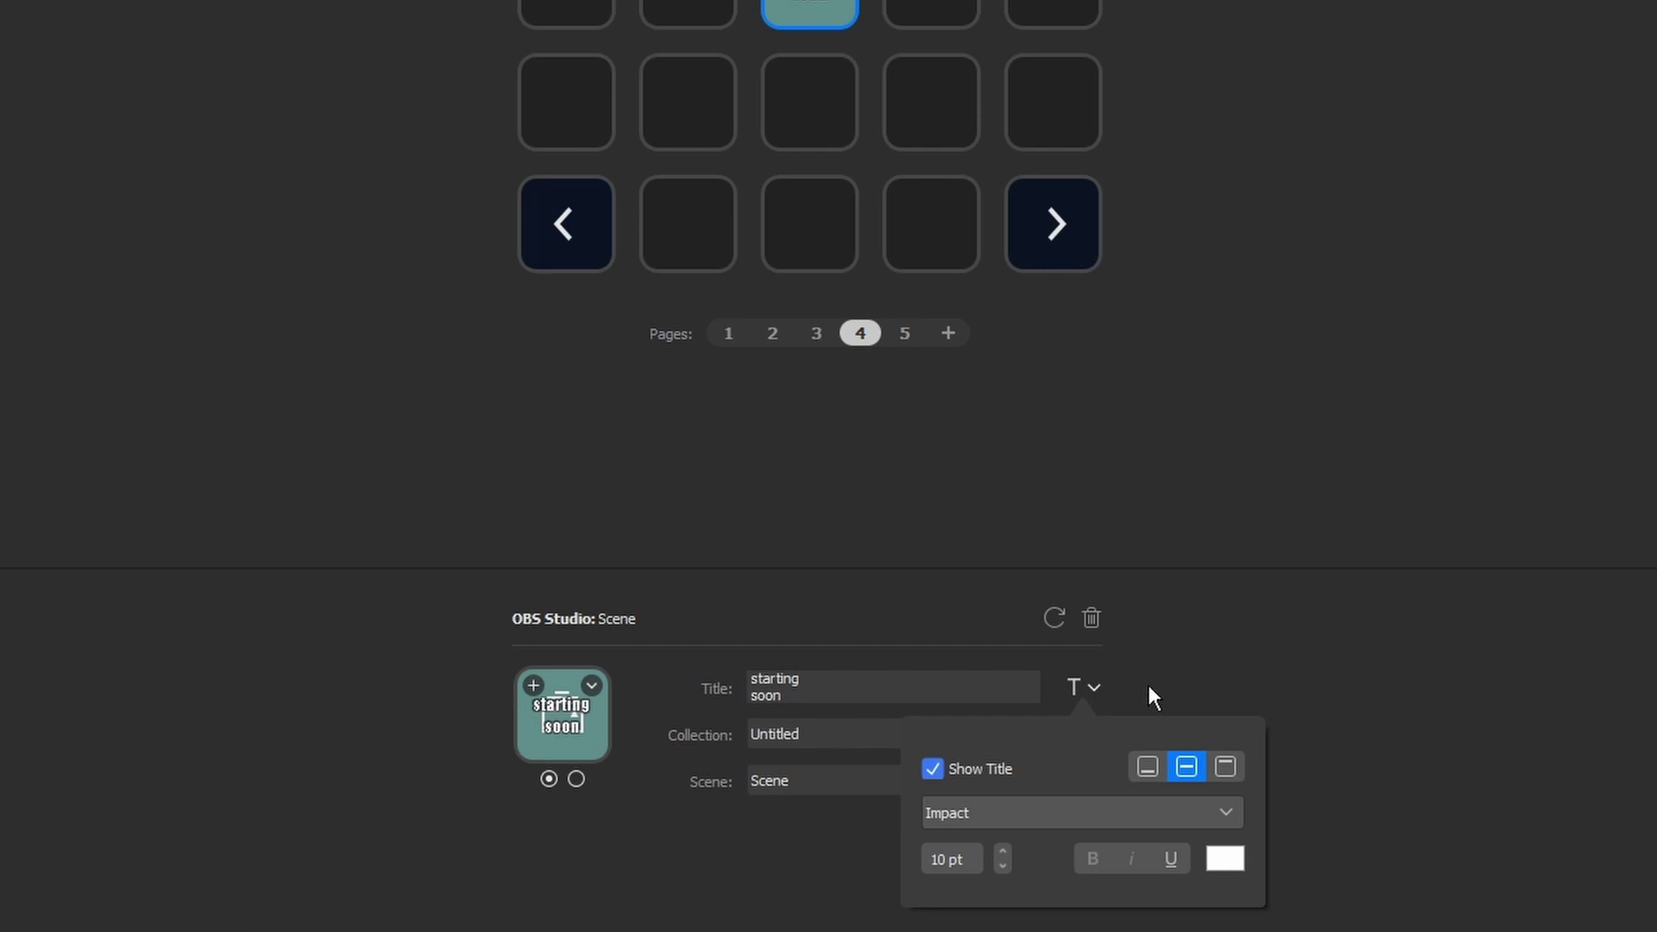
# Compare the Scene key's two state icons and examine the options for changing its icon.
pyautogui.click(576, 779)
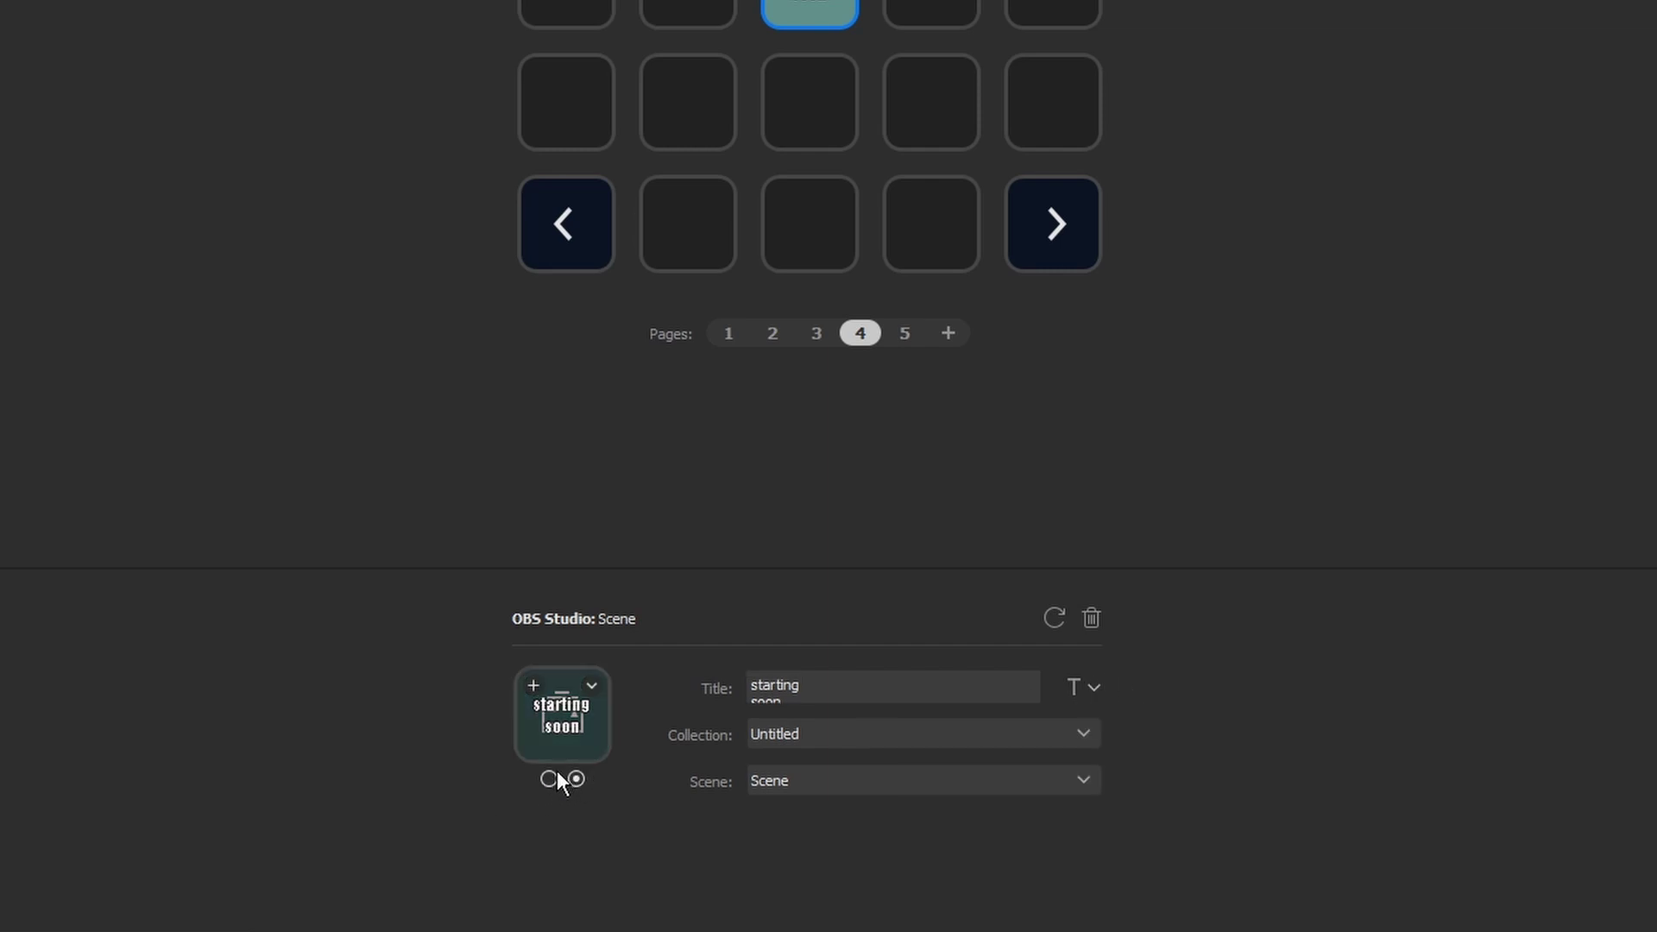
pyautogui.click(548, 778)
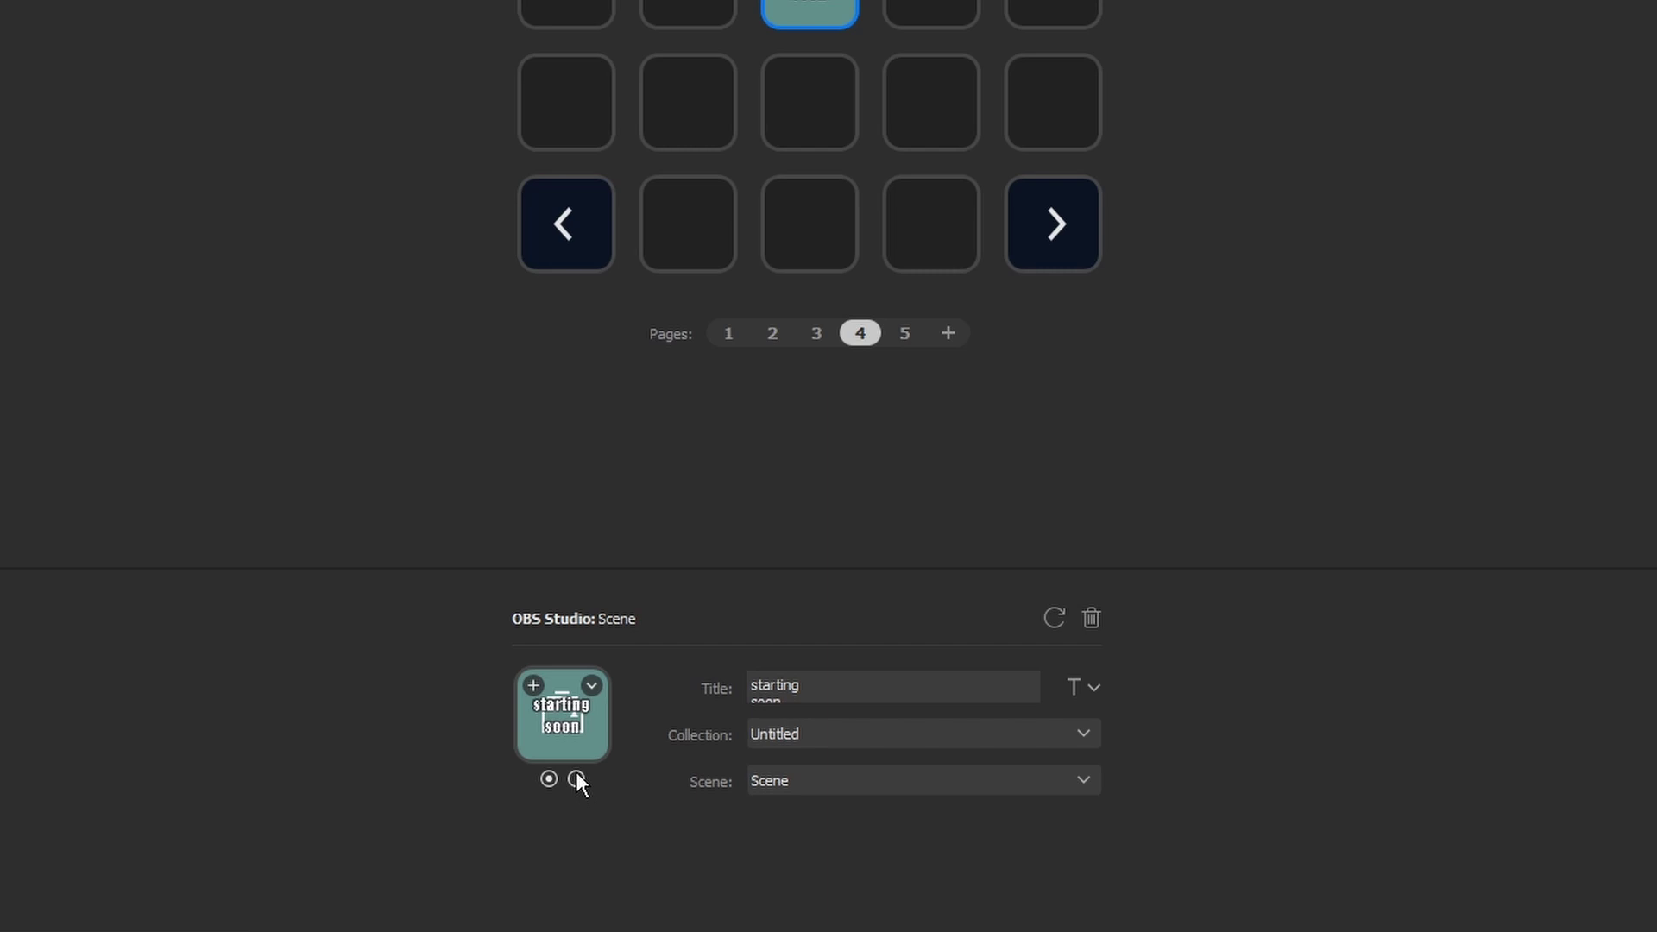
pyautogui.click(577, 778)
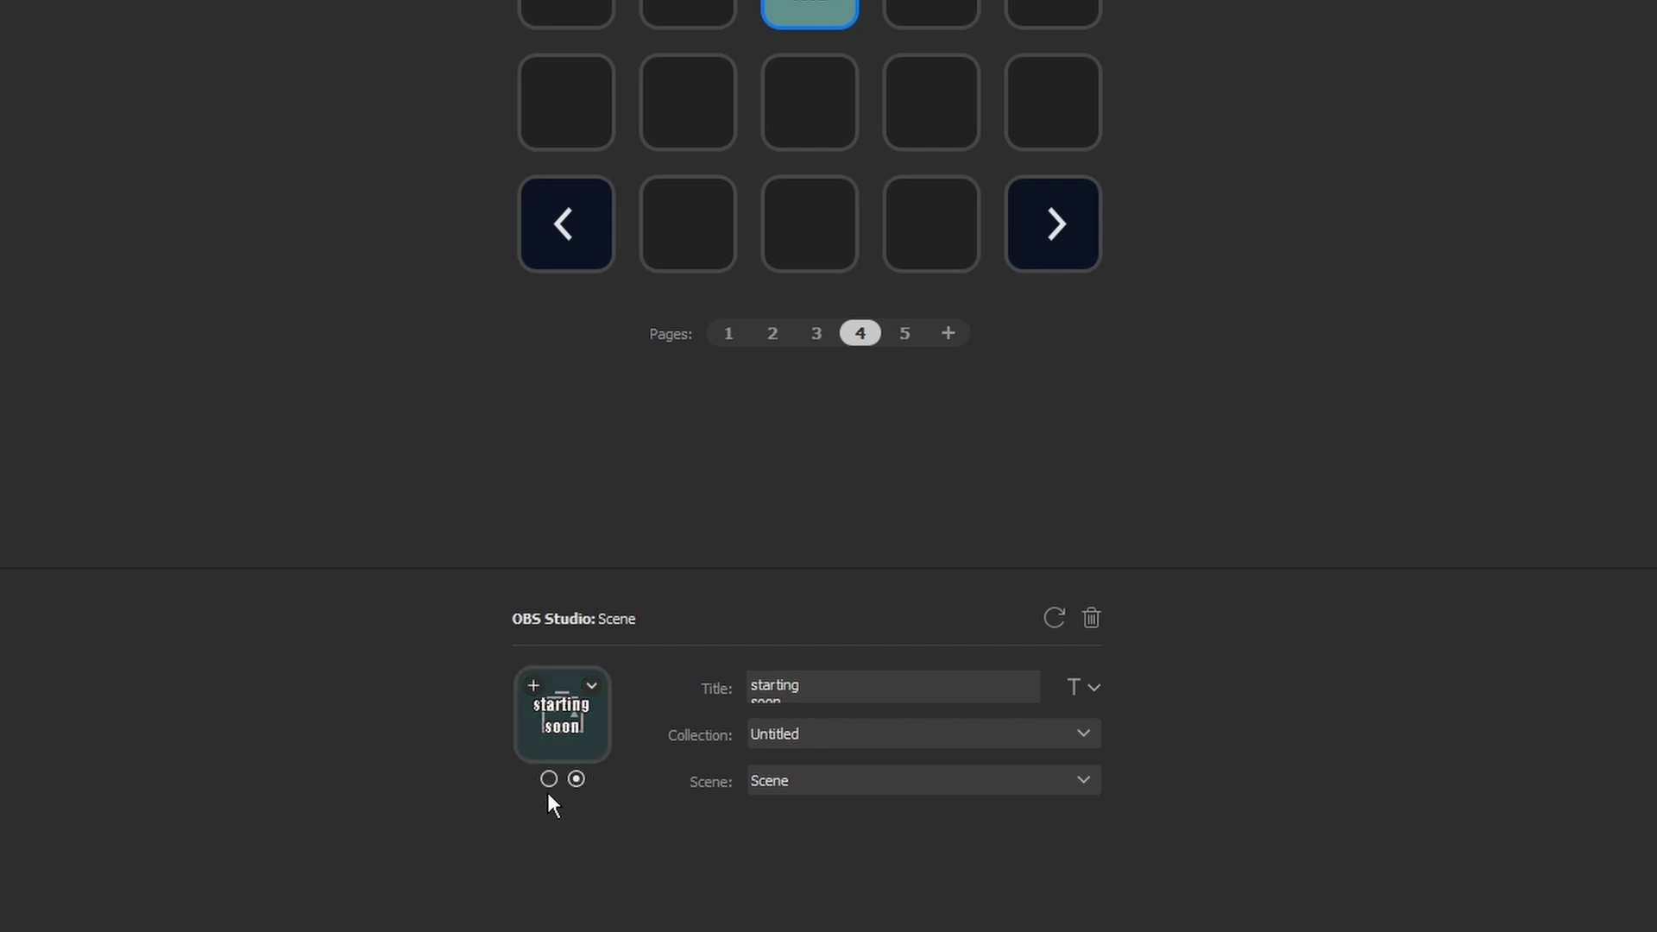
pyautogui.click(549, 779)
pyautogui.click(592, 687)
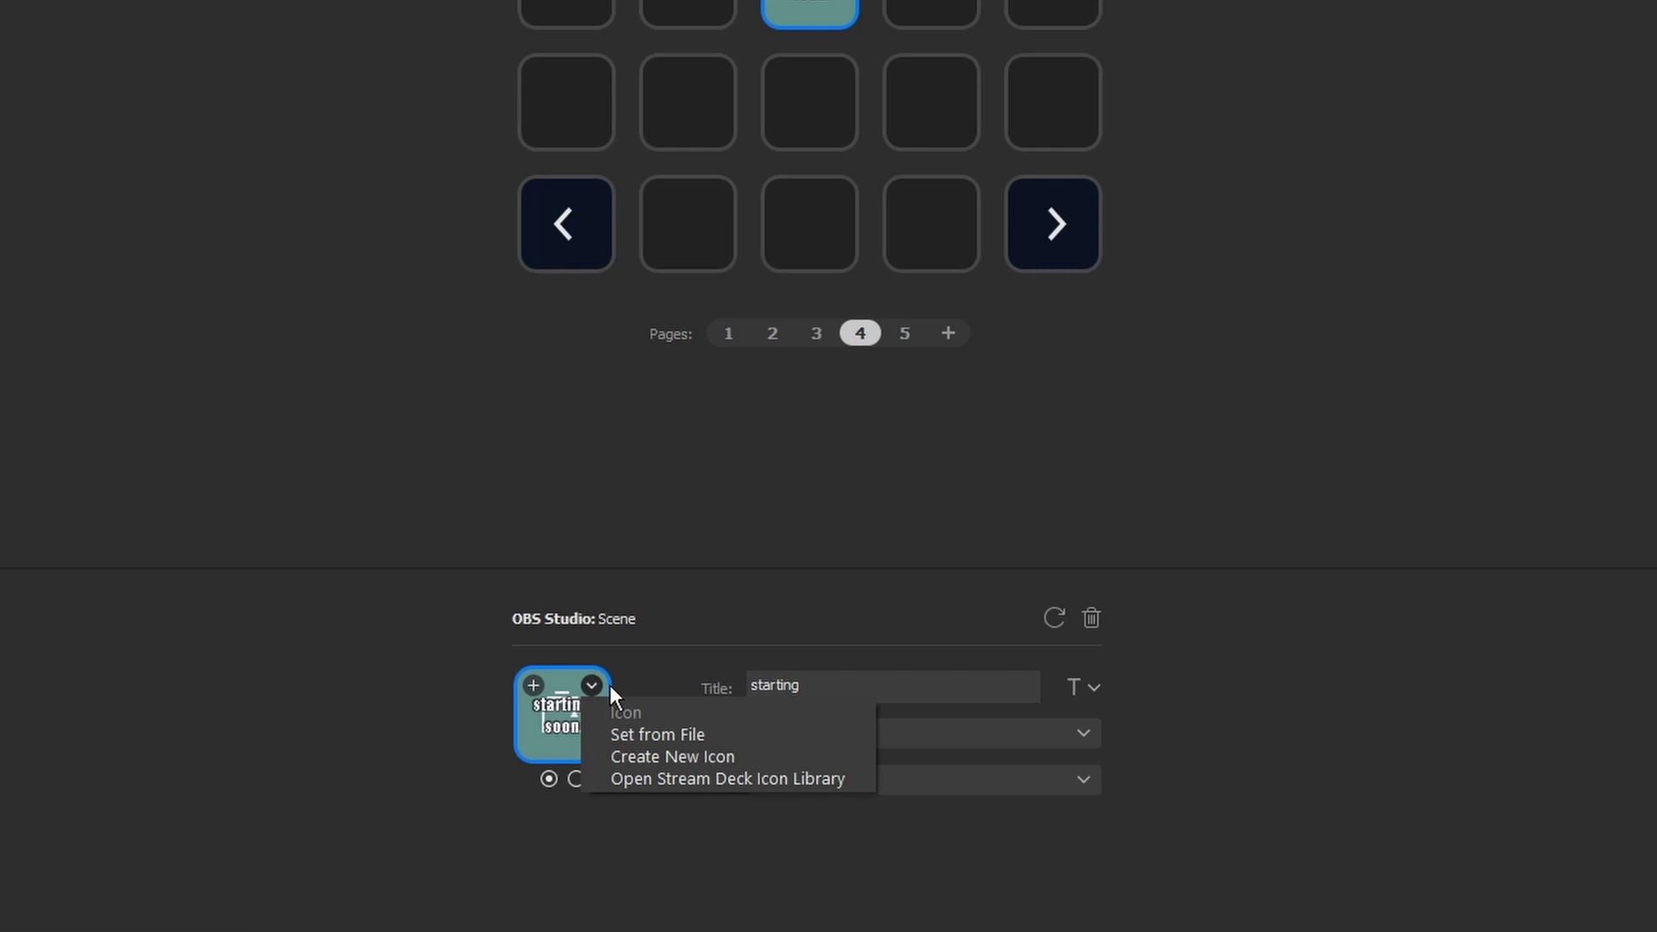
pyautogui.press('Escape')
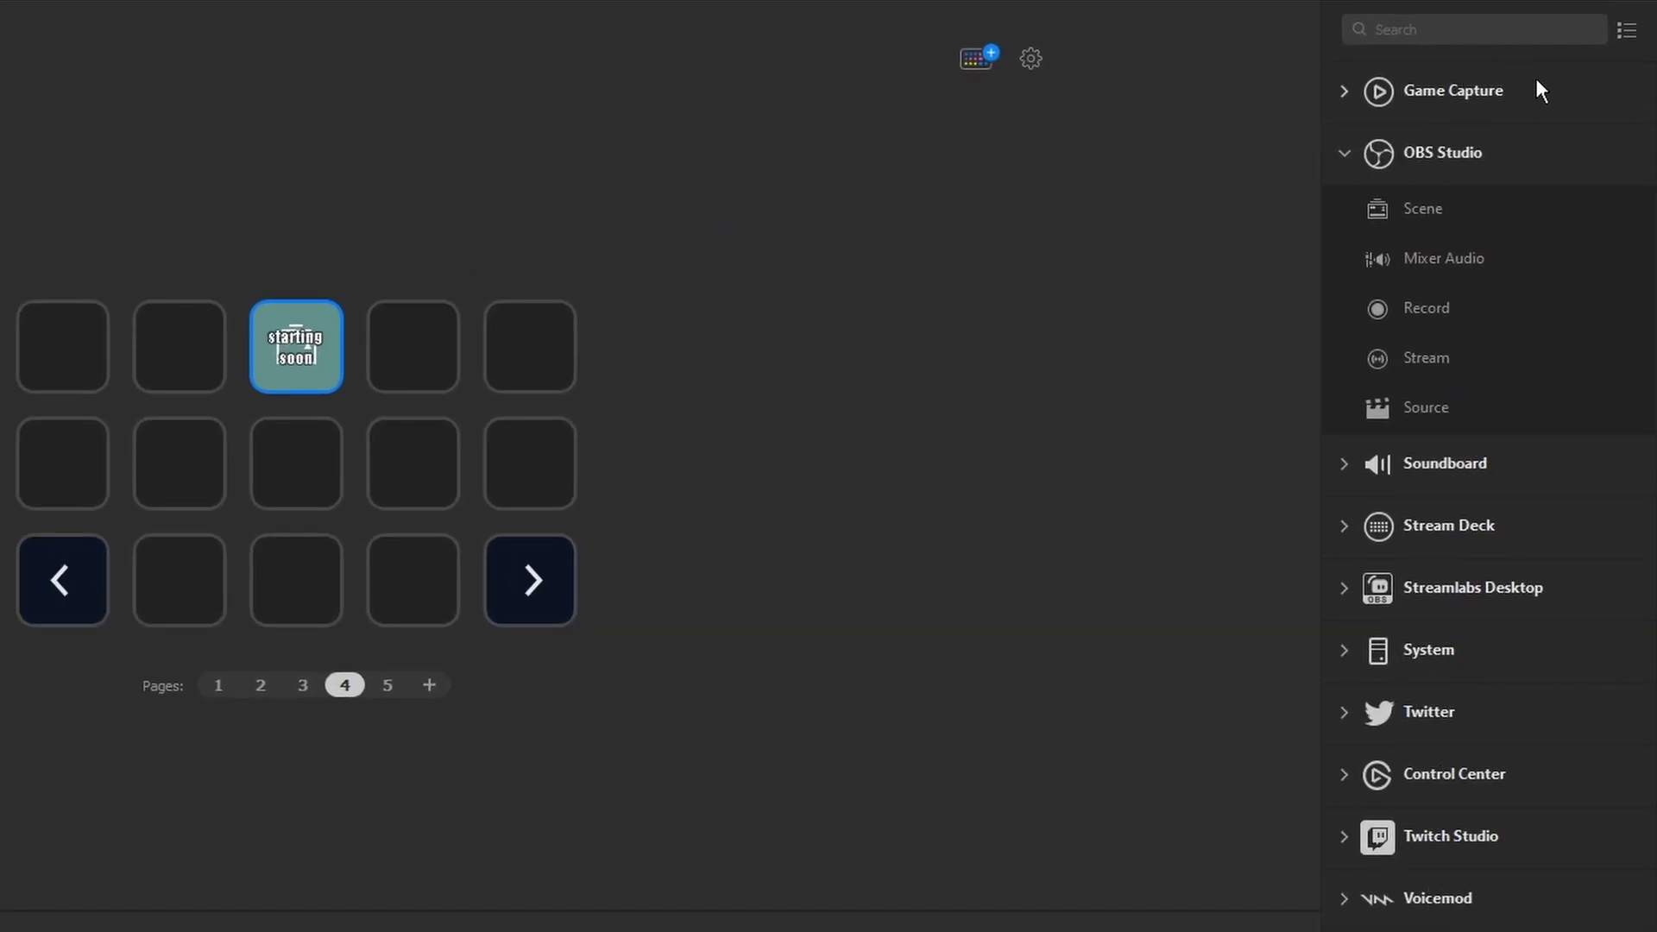
# Hide the System, Twitter, Control Center and Voicemod categories from the action list, and move System above Stream Deck.
pyautogui.click(1627, 35)
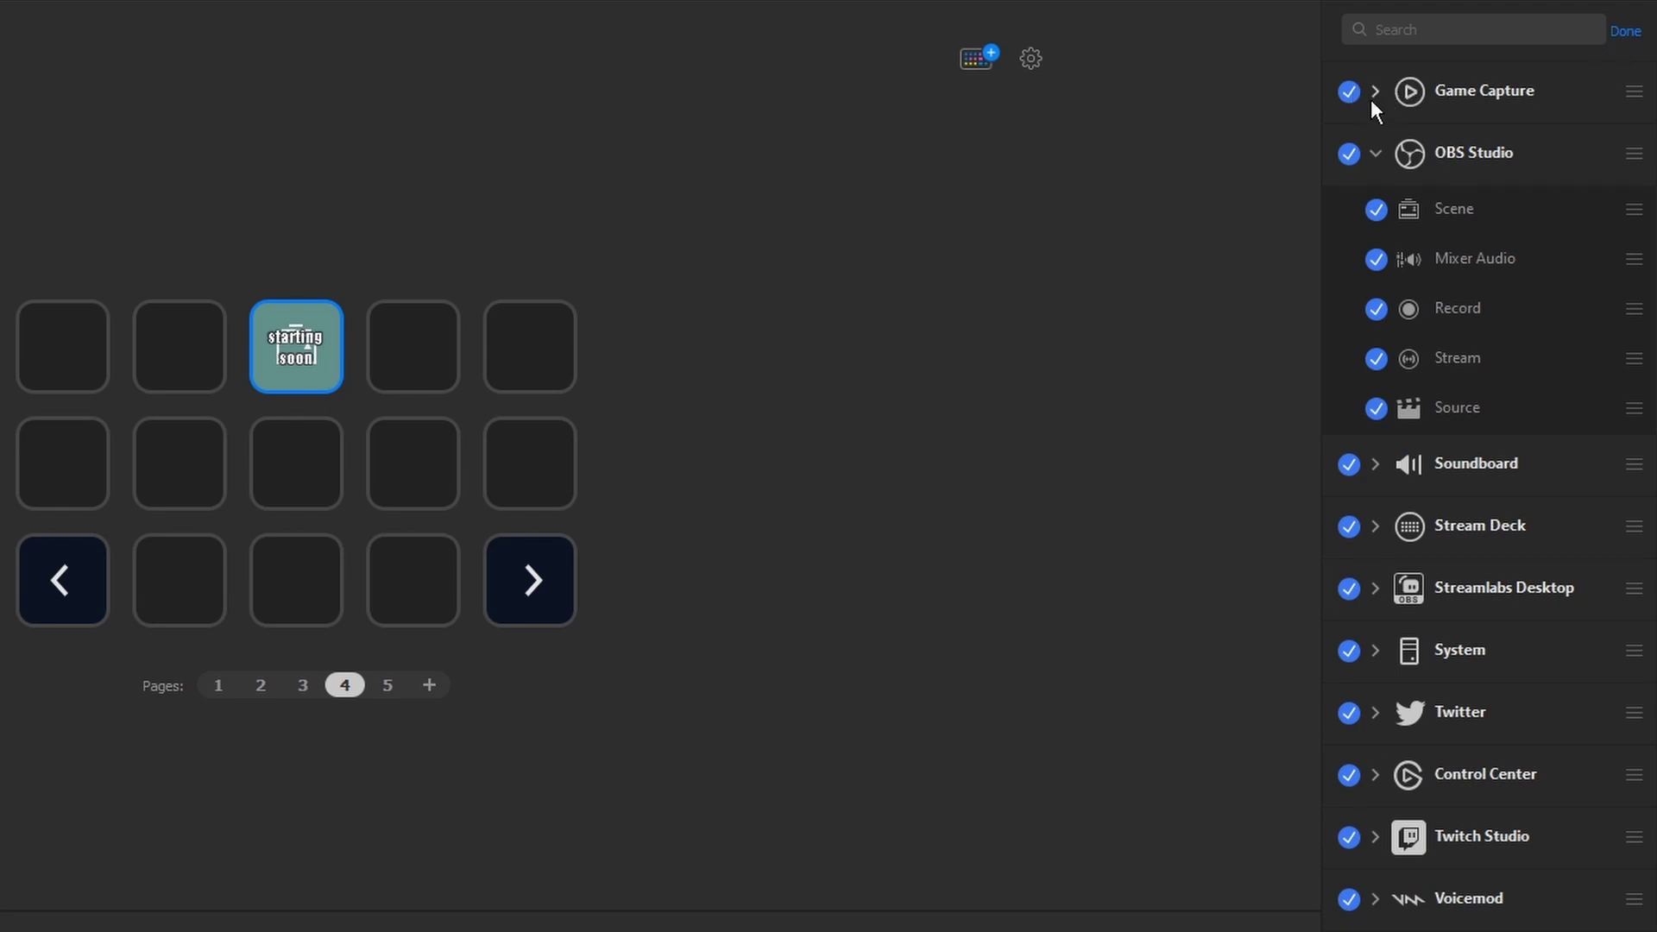
pyautogui.click(1350, 900)
pyautogui.click(1348, 775)
pyautogui.moveTo(1636, 651); pyautogui.dragTo(1632, 538)
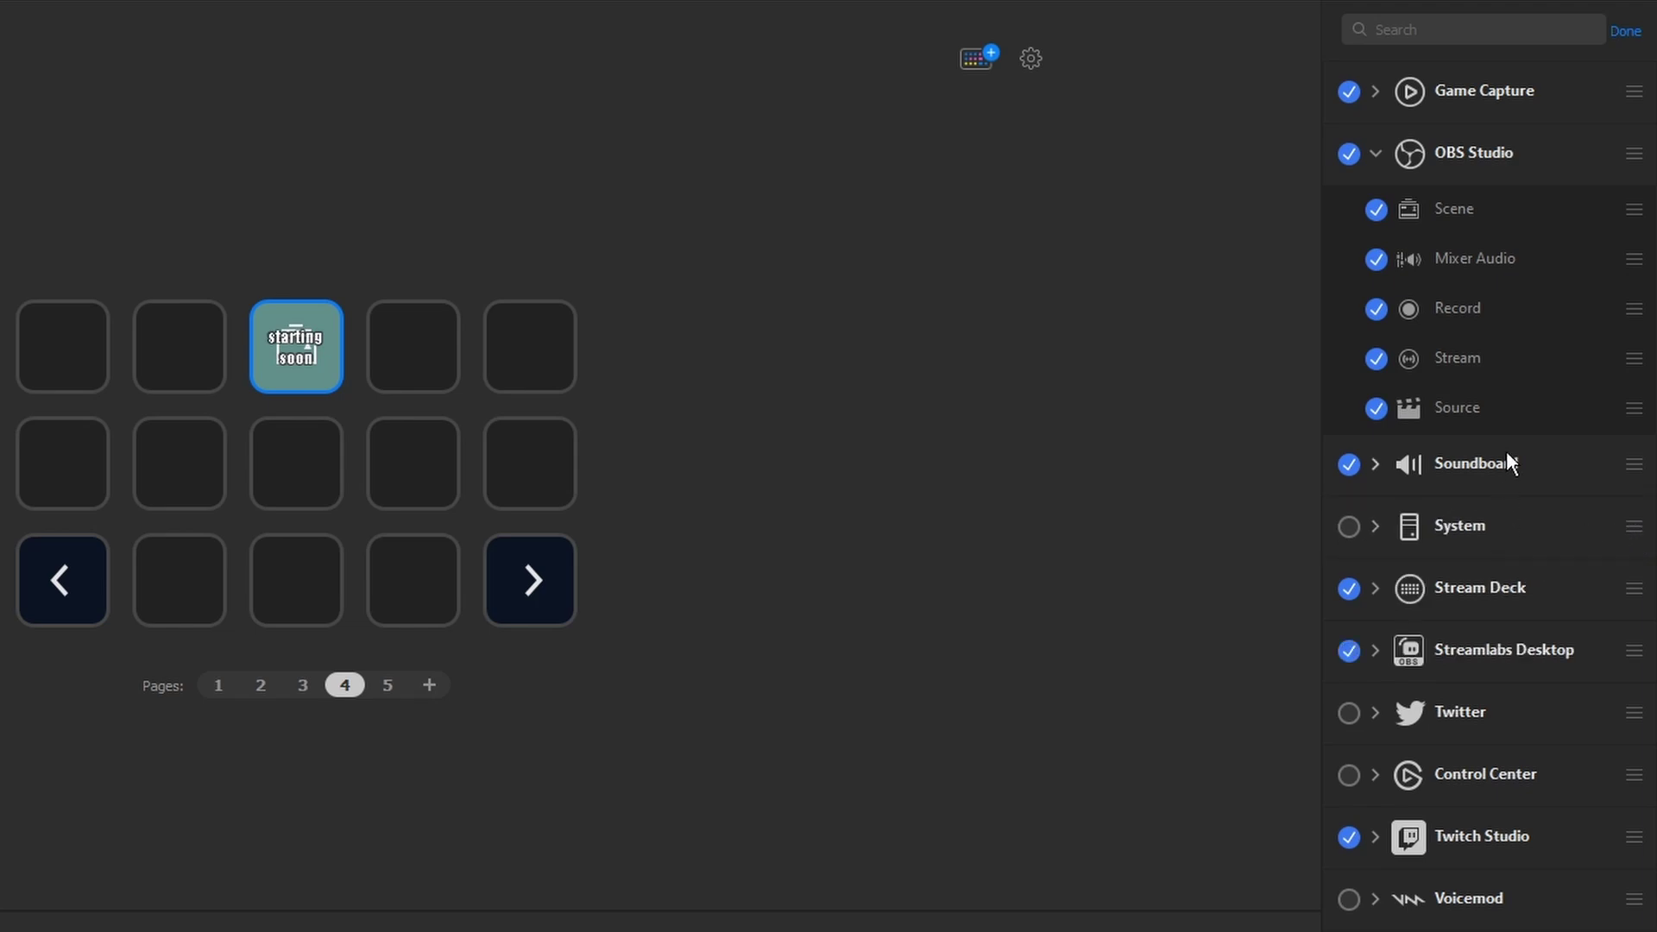
pyautogui.click(1625, 33)
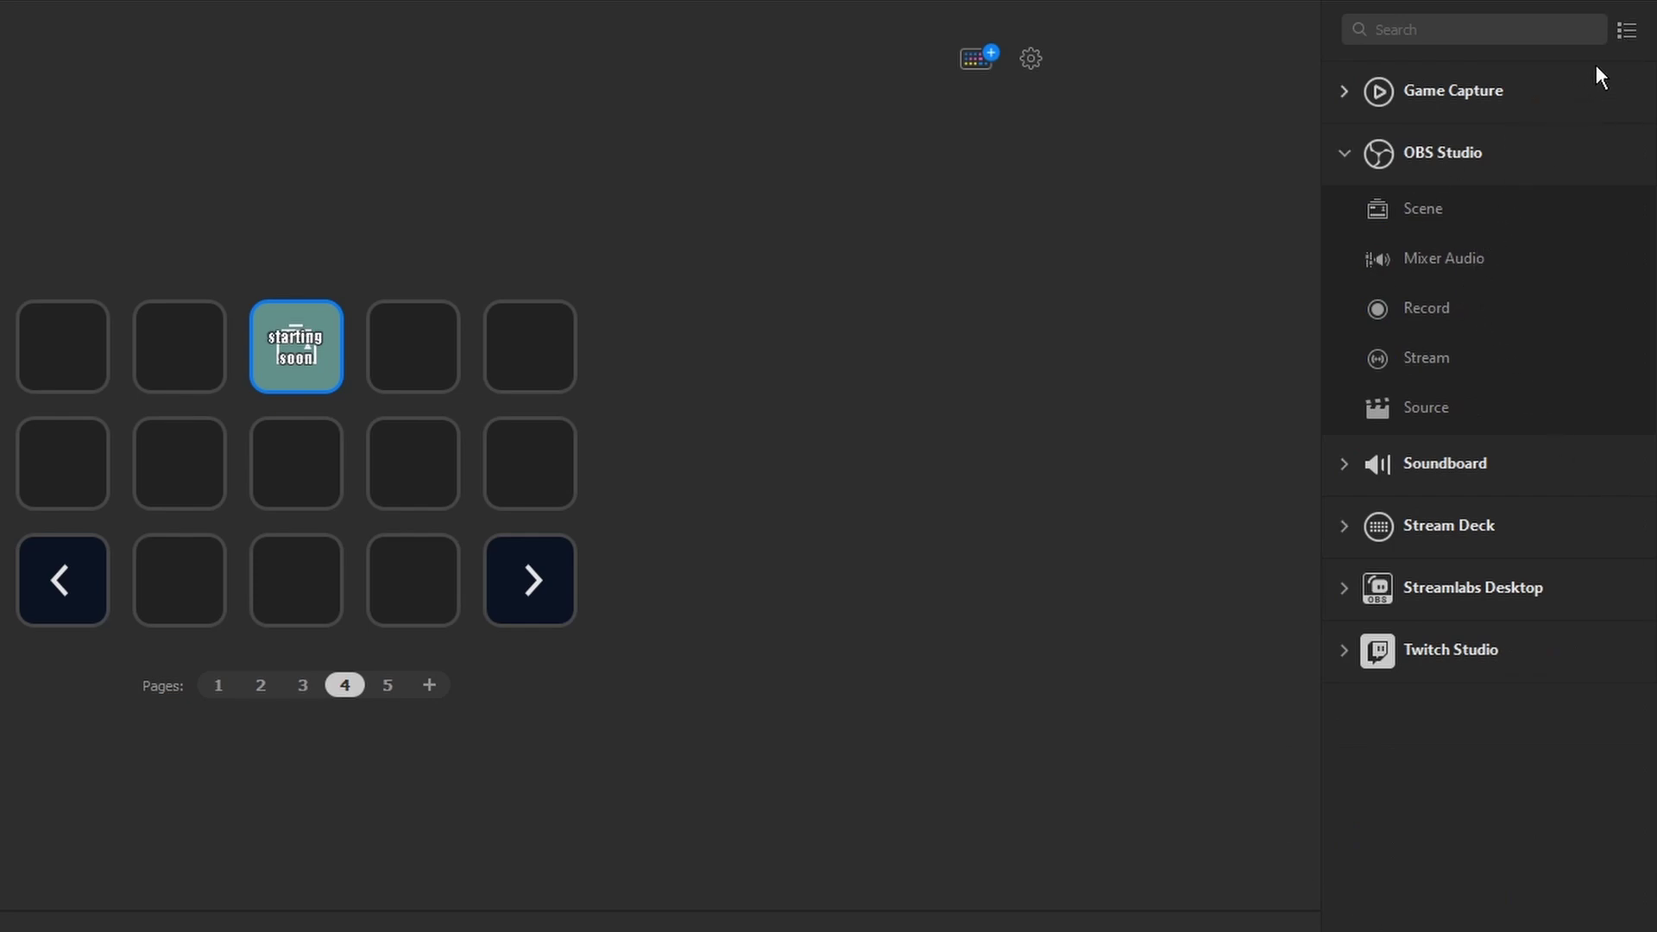
# Show the System, Twitter, Control Center and Voicemod categories in the action list again.
pyautogui.click(1627, 33)
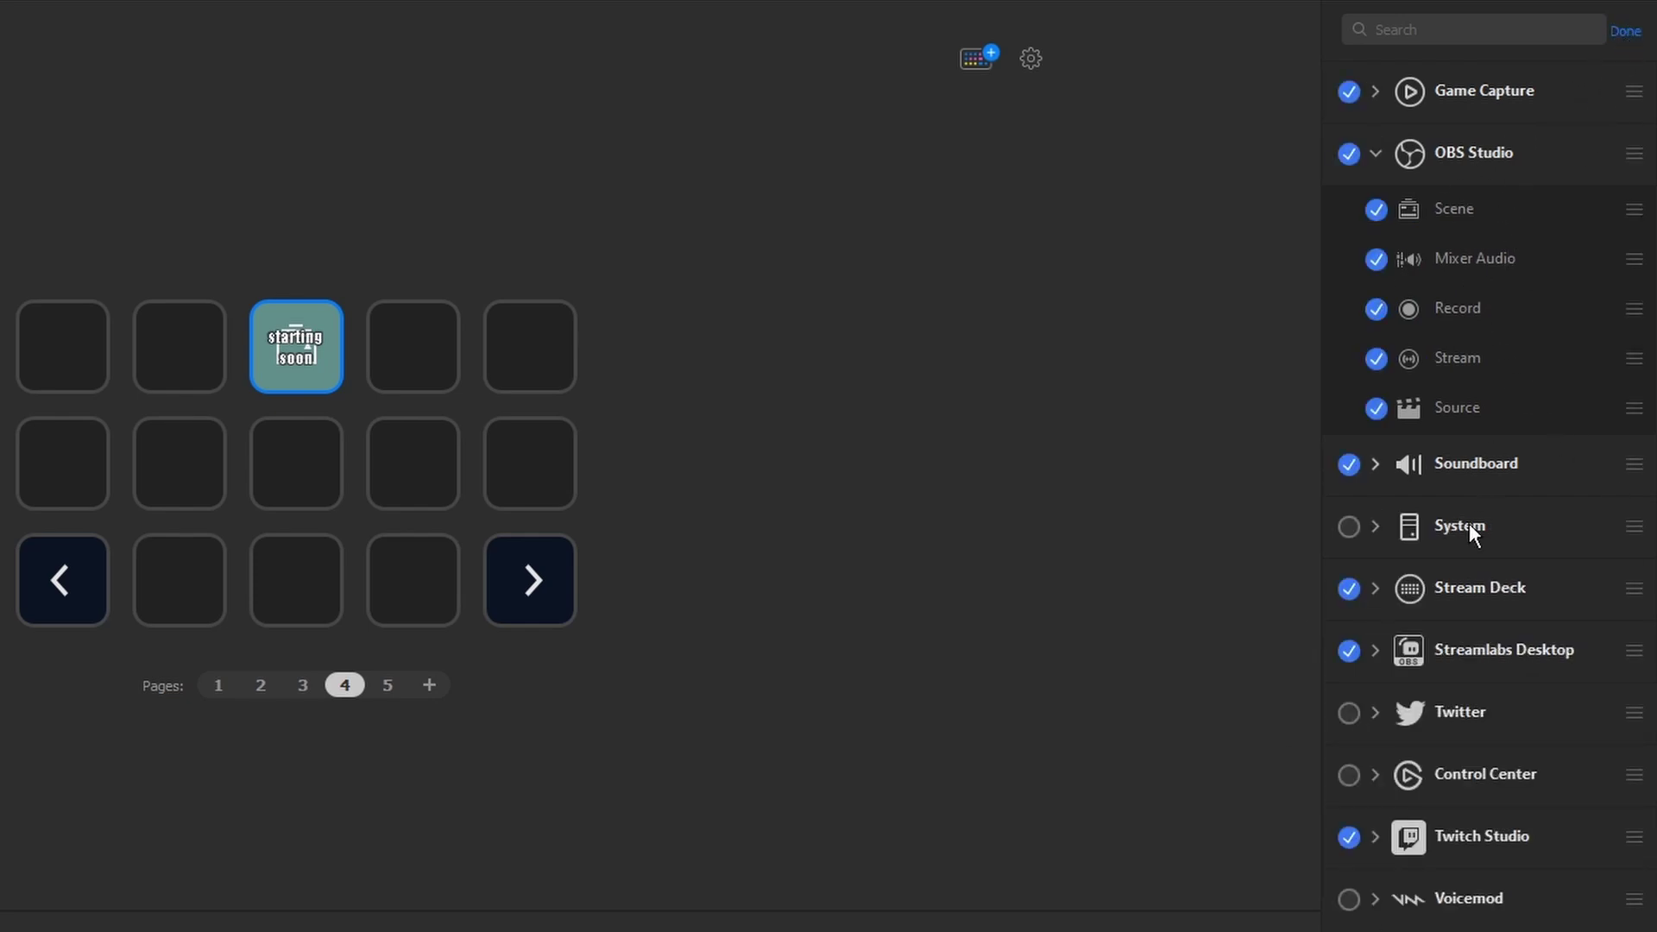
pyautogui.click(1348, 773)
pyautogui.click(1349, 899)
pyautogui.click(1624, 35)
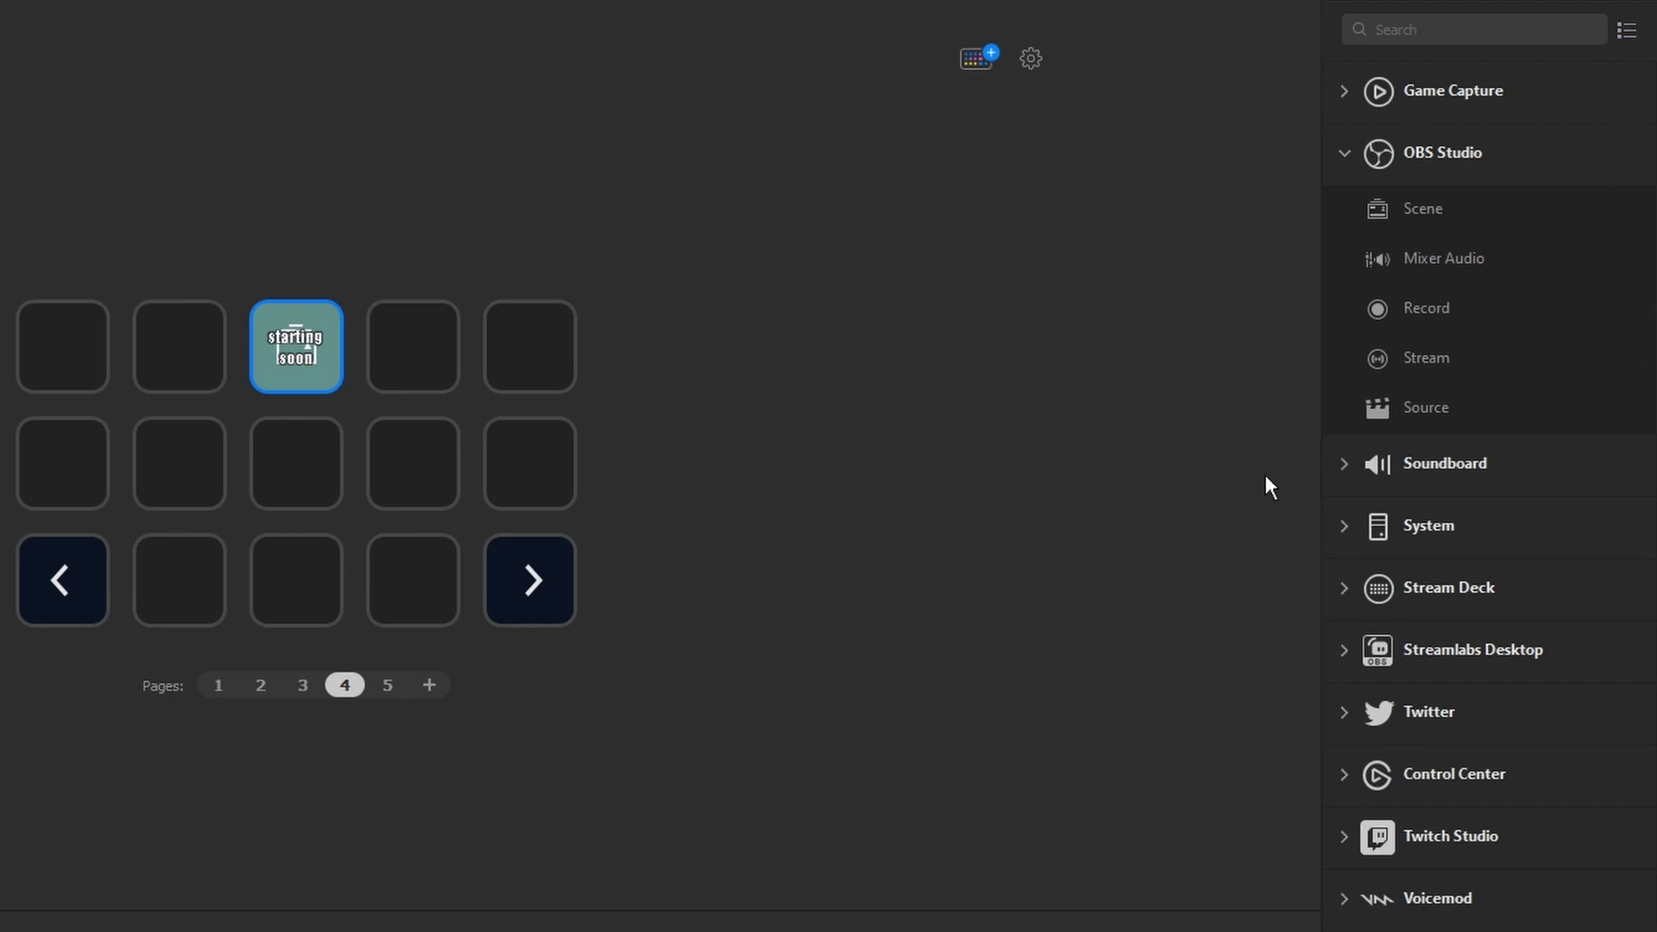